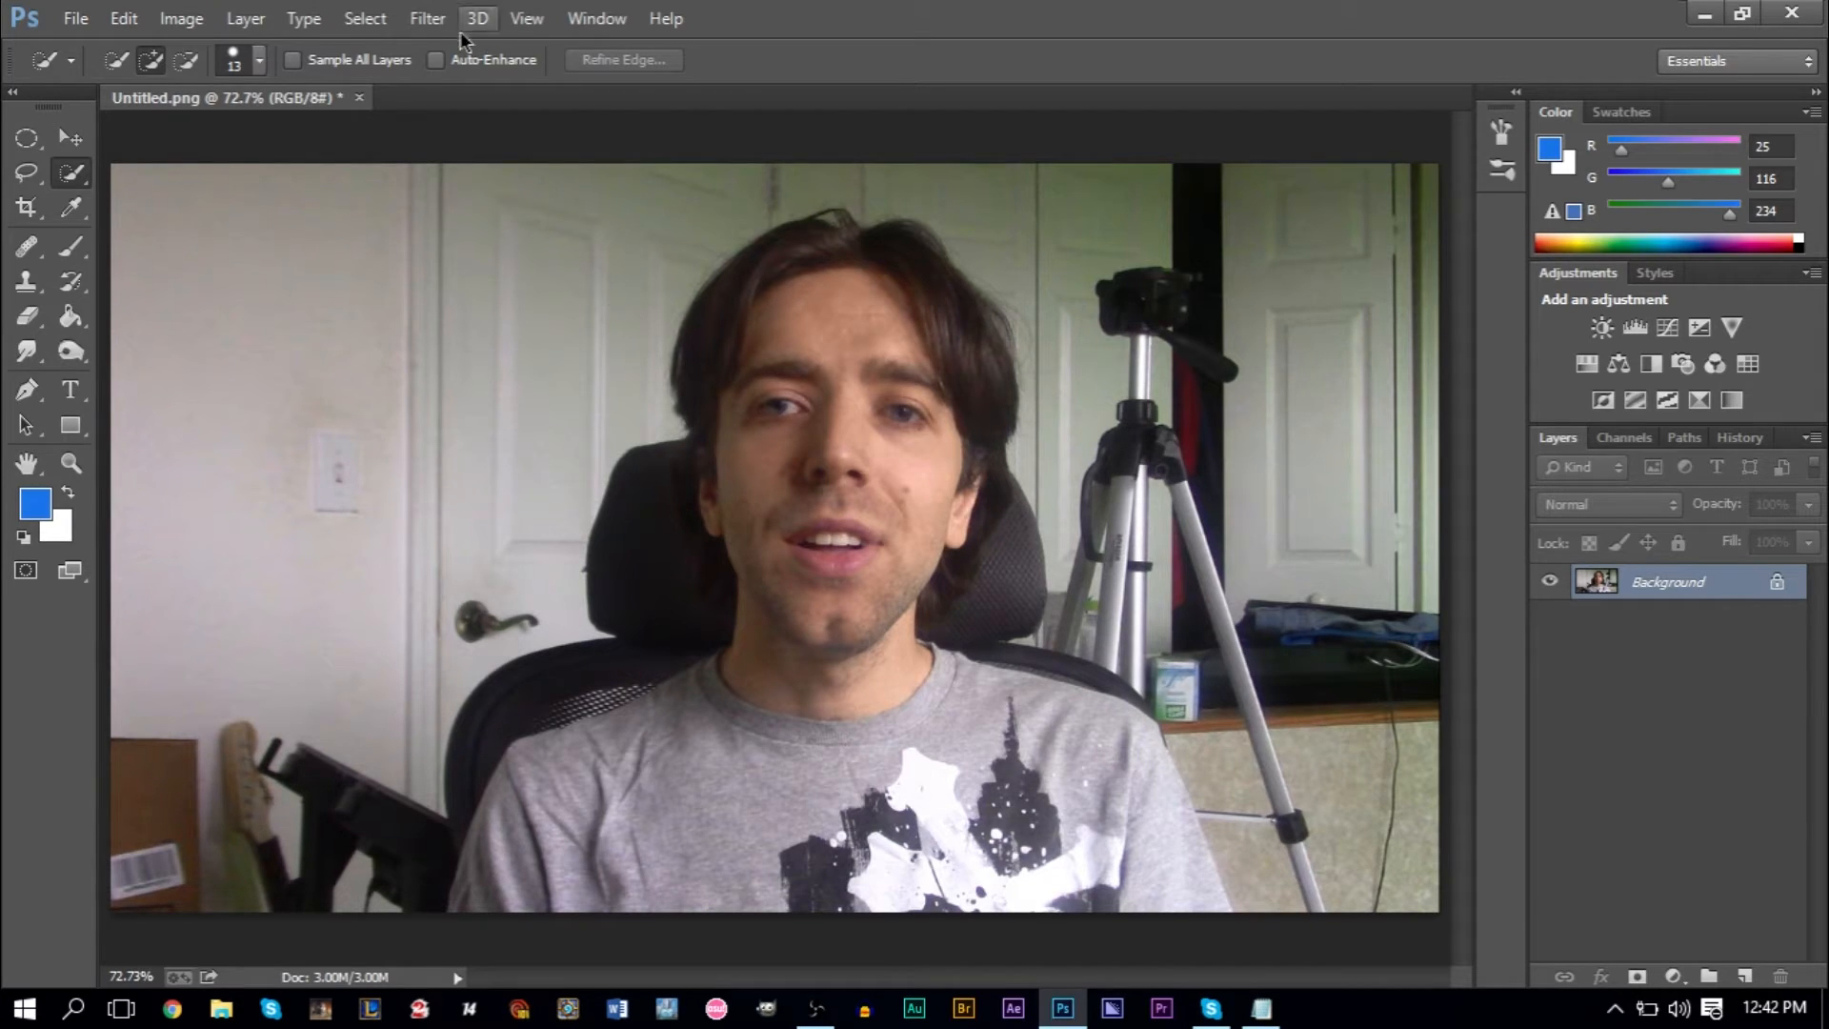
- Duplicate the Background layer as "Background copy" within the same document
right_click(1617, 589)
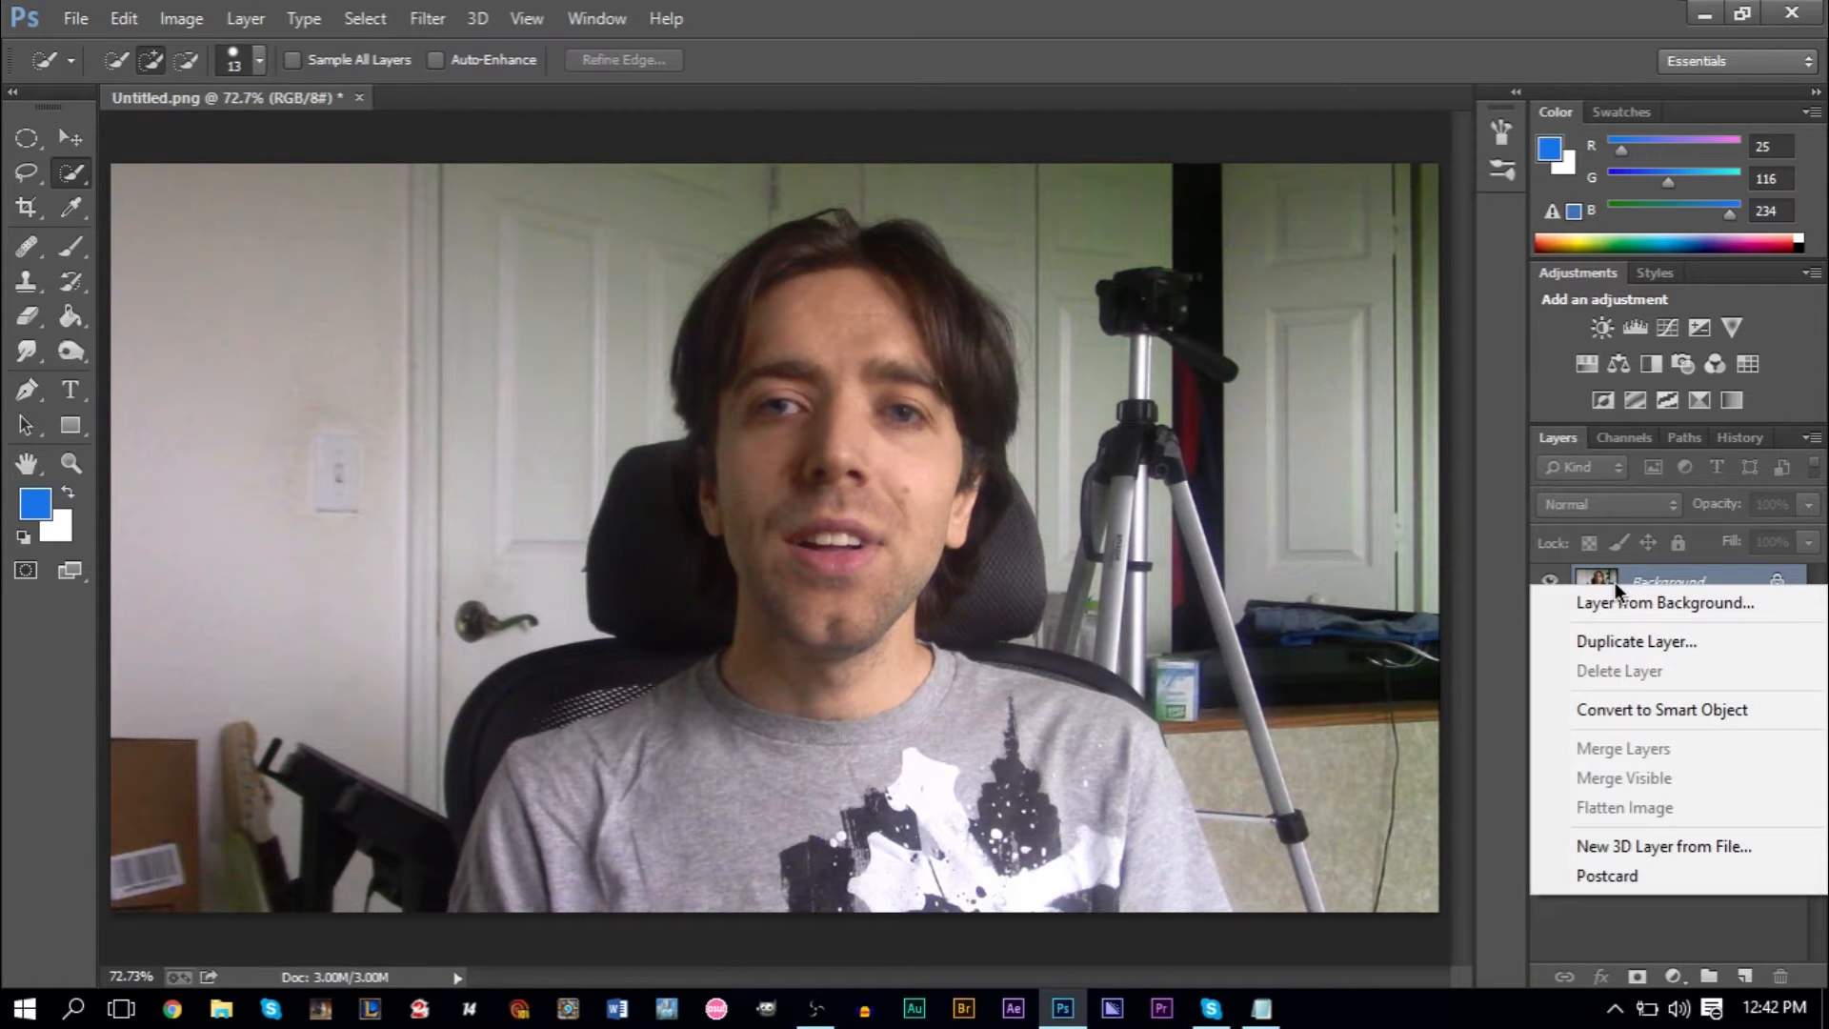
click(1622, 640)
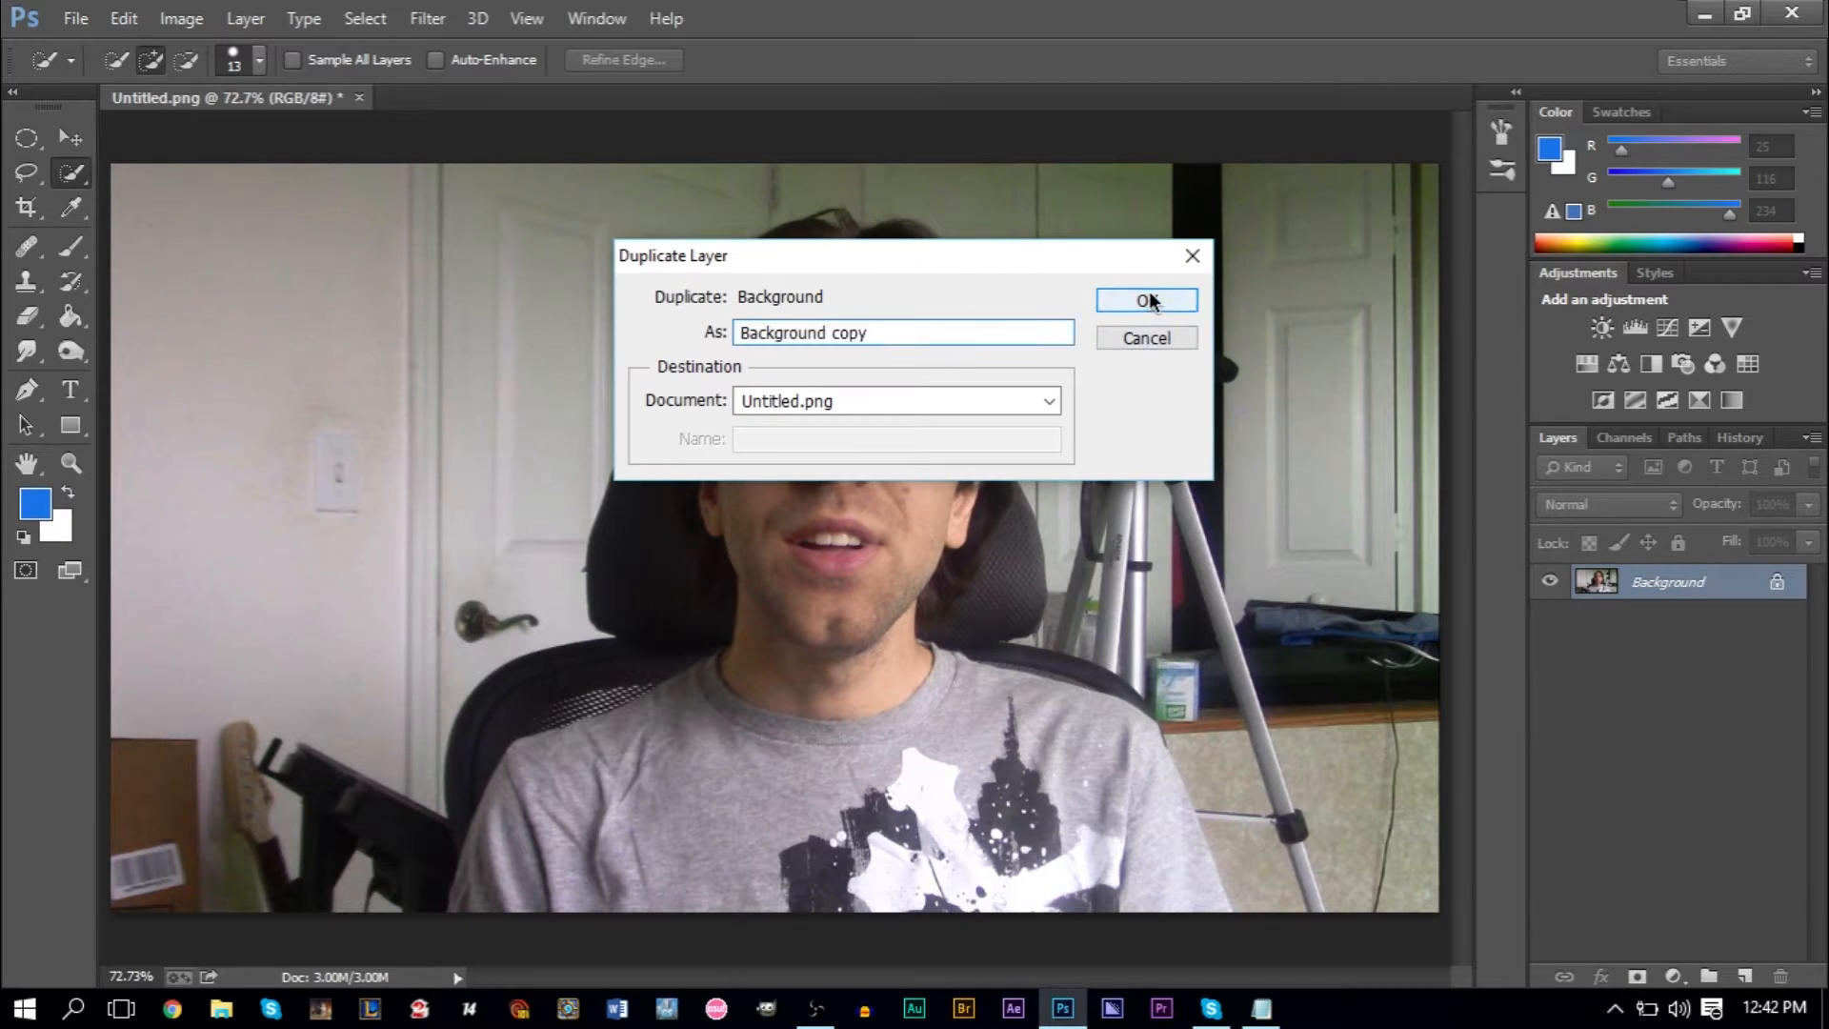
click(1151, 298)
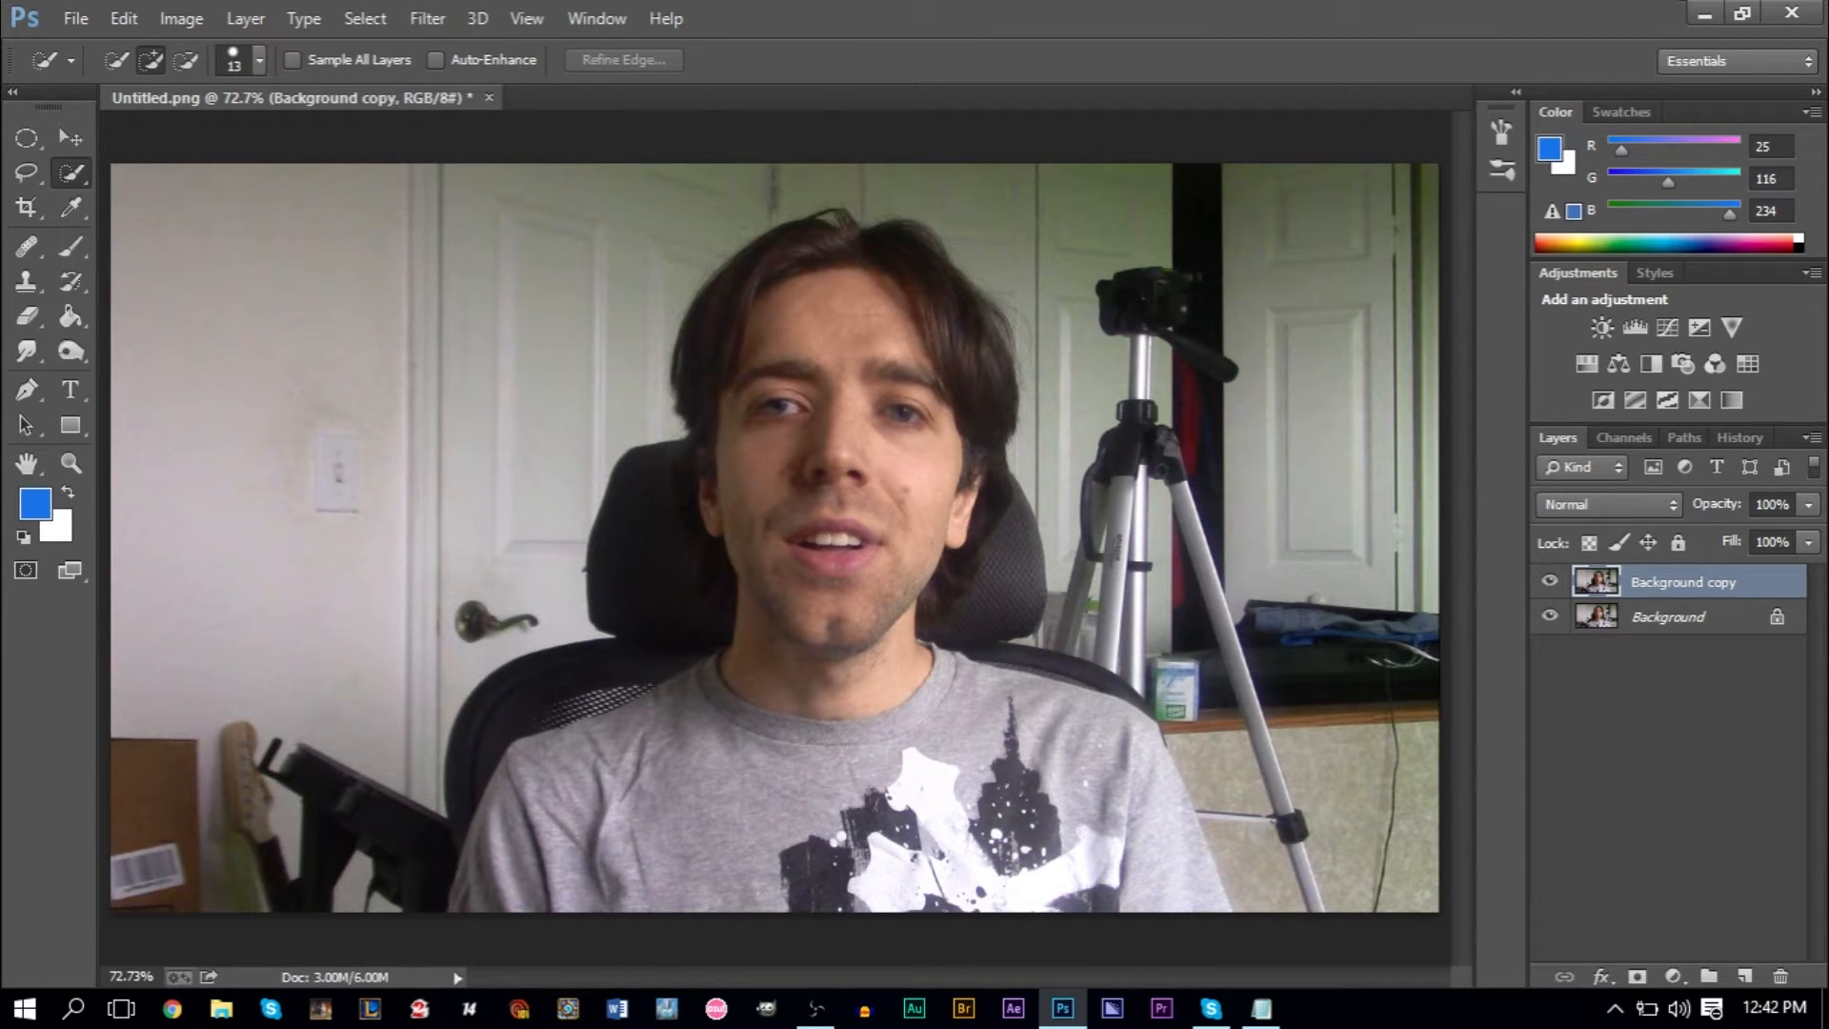
- Select the man's shirt, face and hair on the copied layer with the Quick Selection tool
click(69, 186)
click(134, 204)
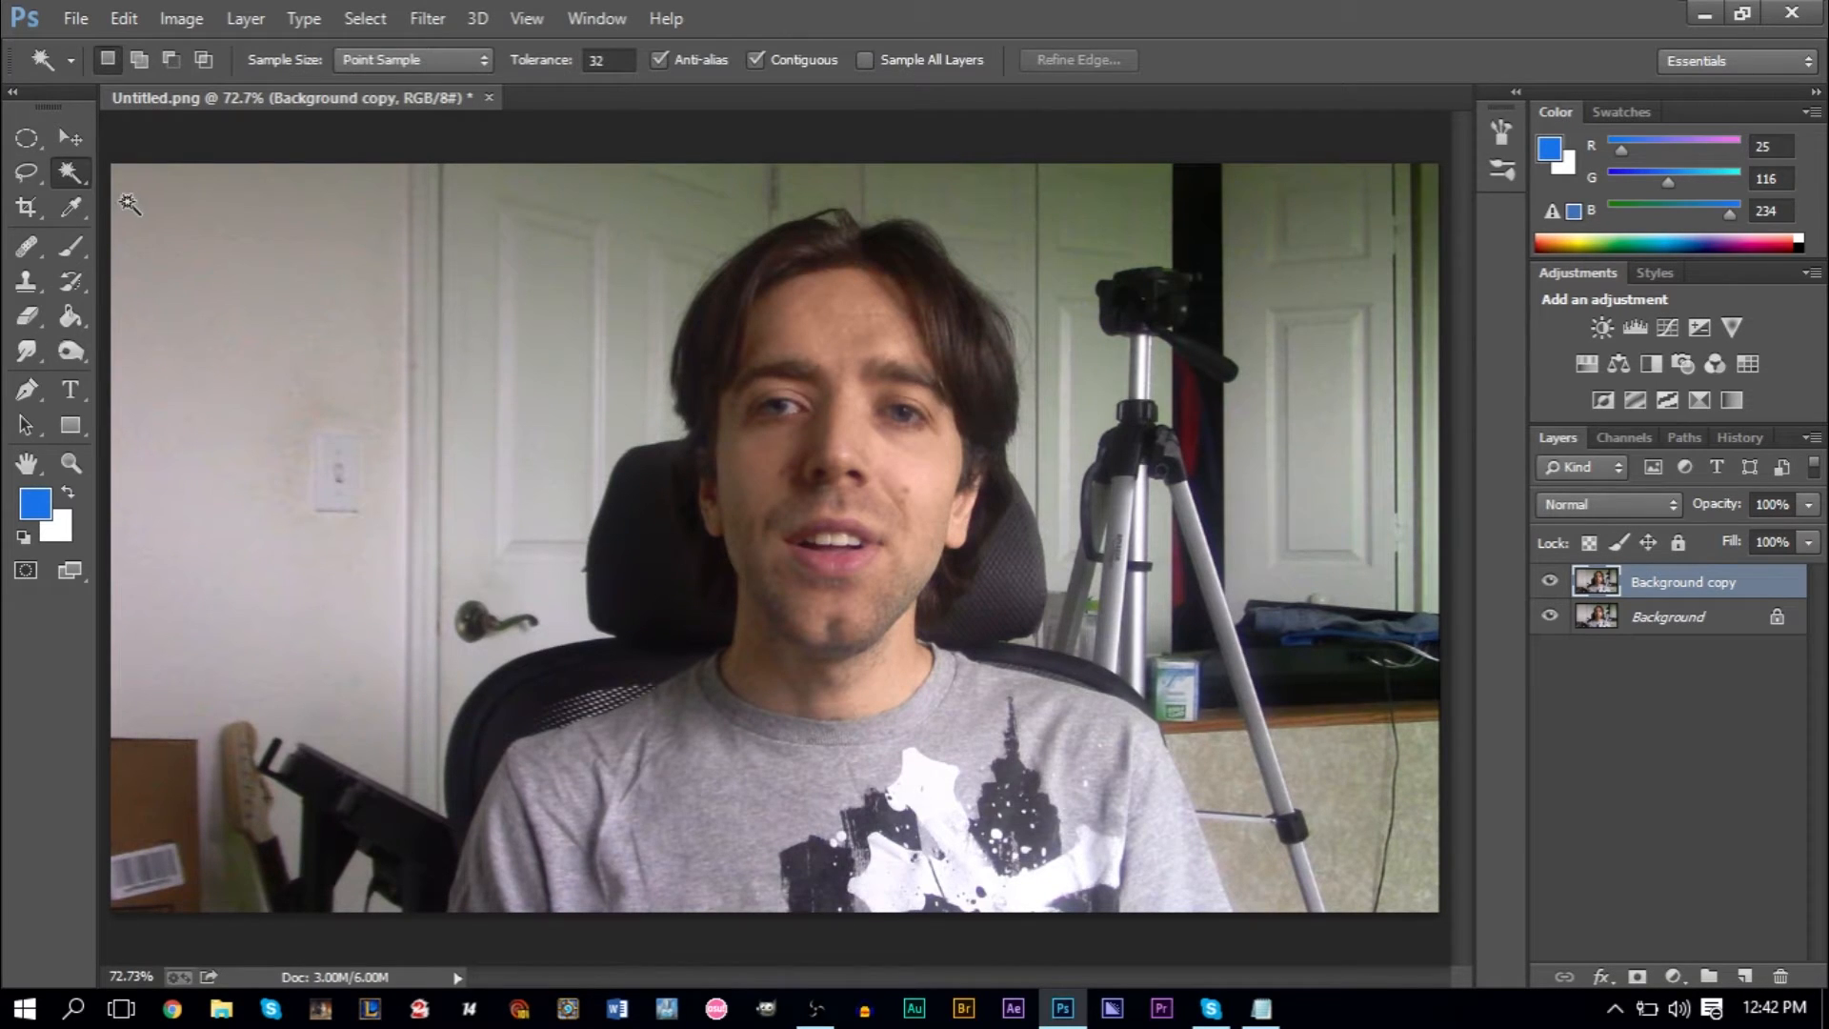
click(74, 178)
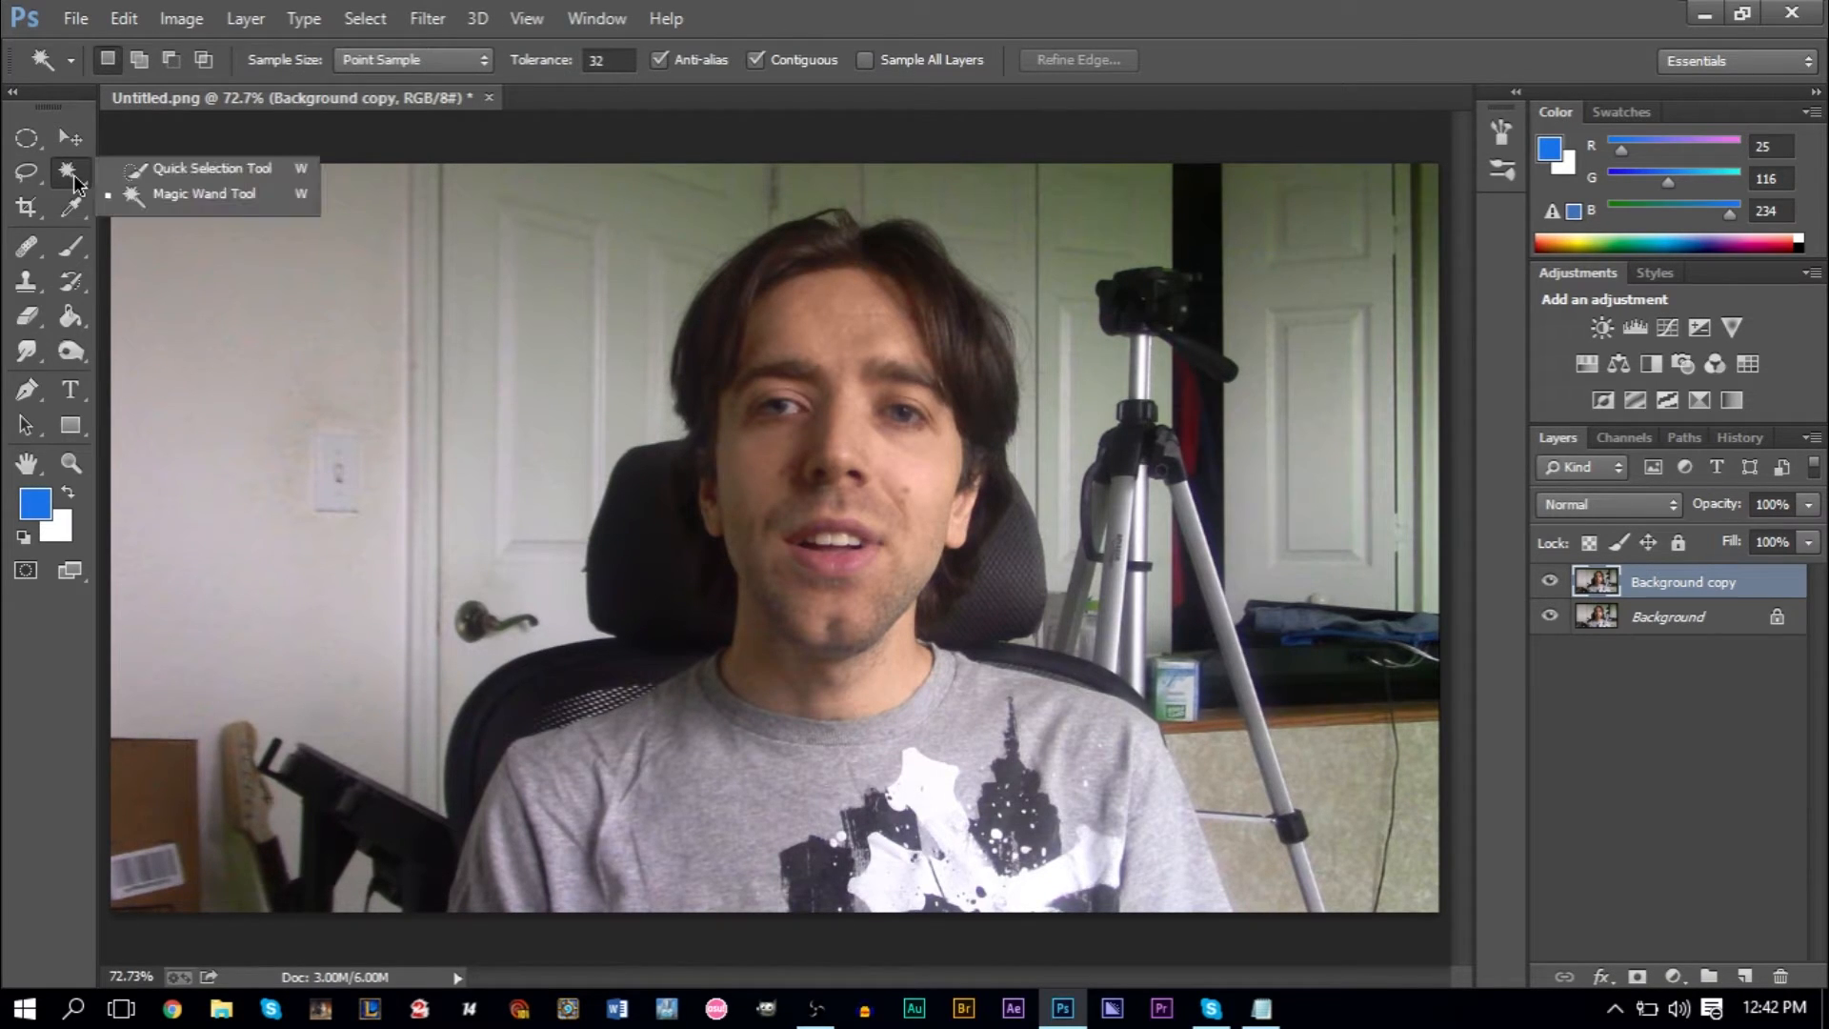
click(135, 171)
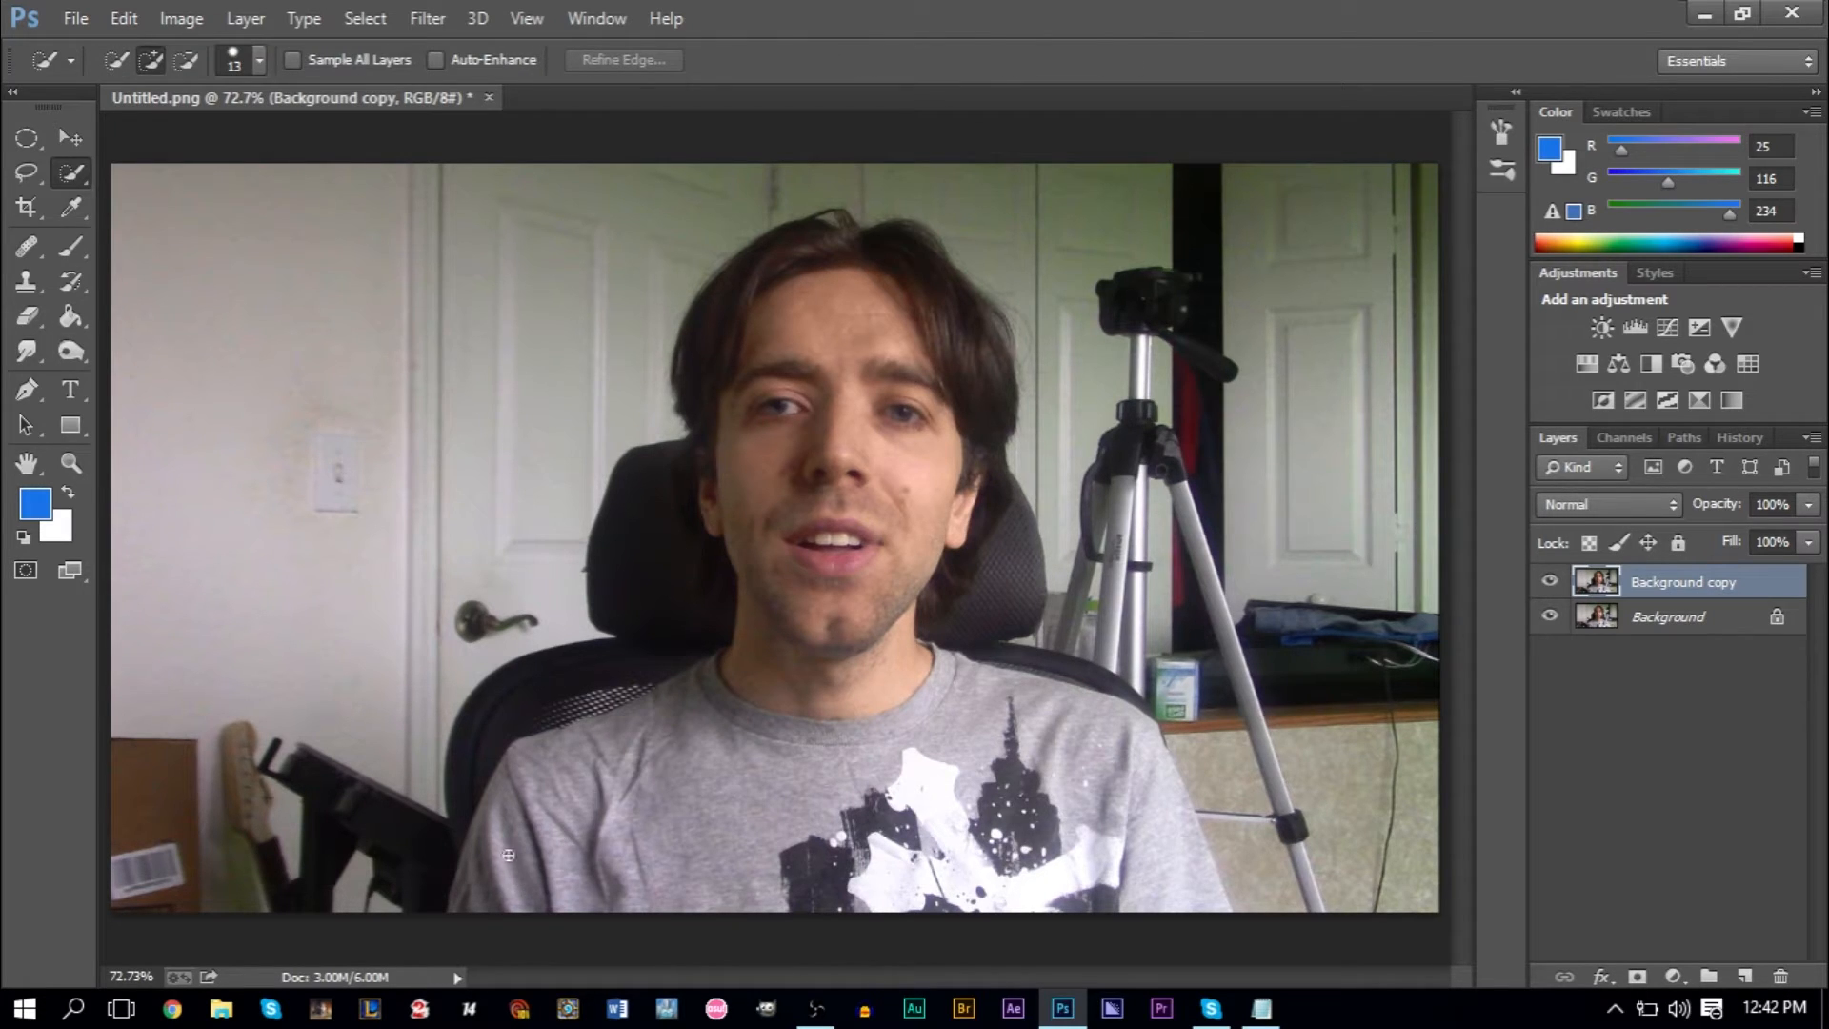
mouse_move(477, 877)
mouse_down()
mouse_move(543, 769)
mouse_move(766, 660)
mouse_move(785, 563)
mouse_move(745, 506)
mouse_move(722, 382)
mouse_up()
drag(837, 291, 908, 278)
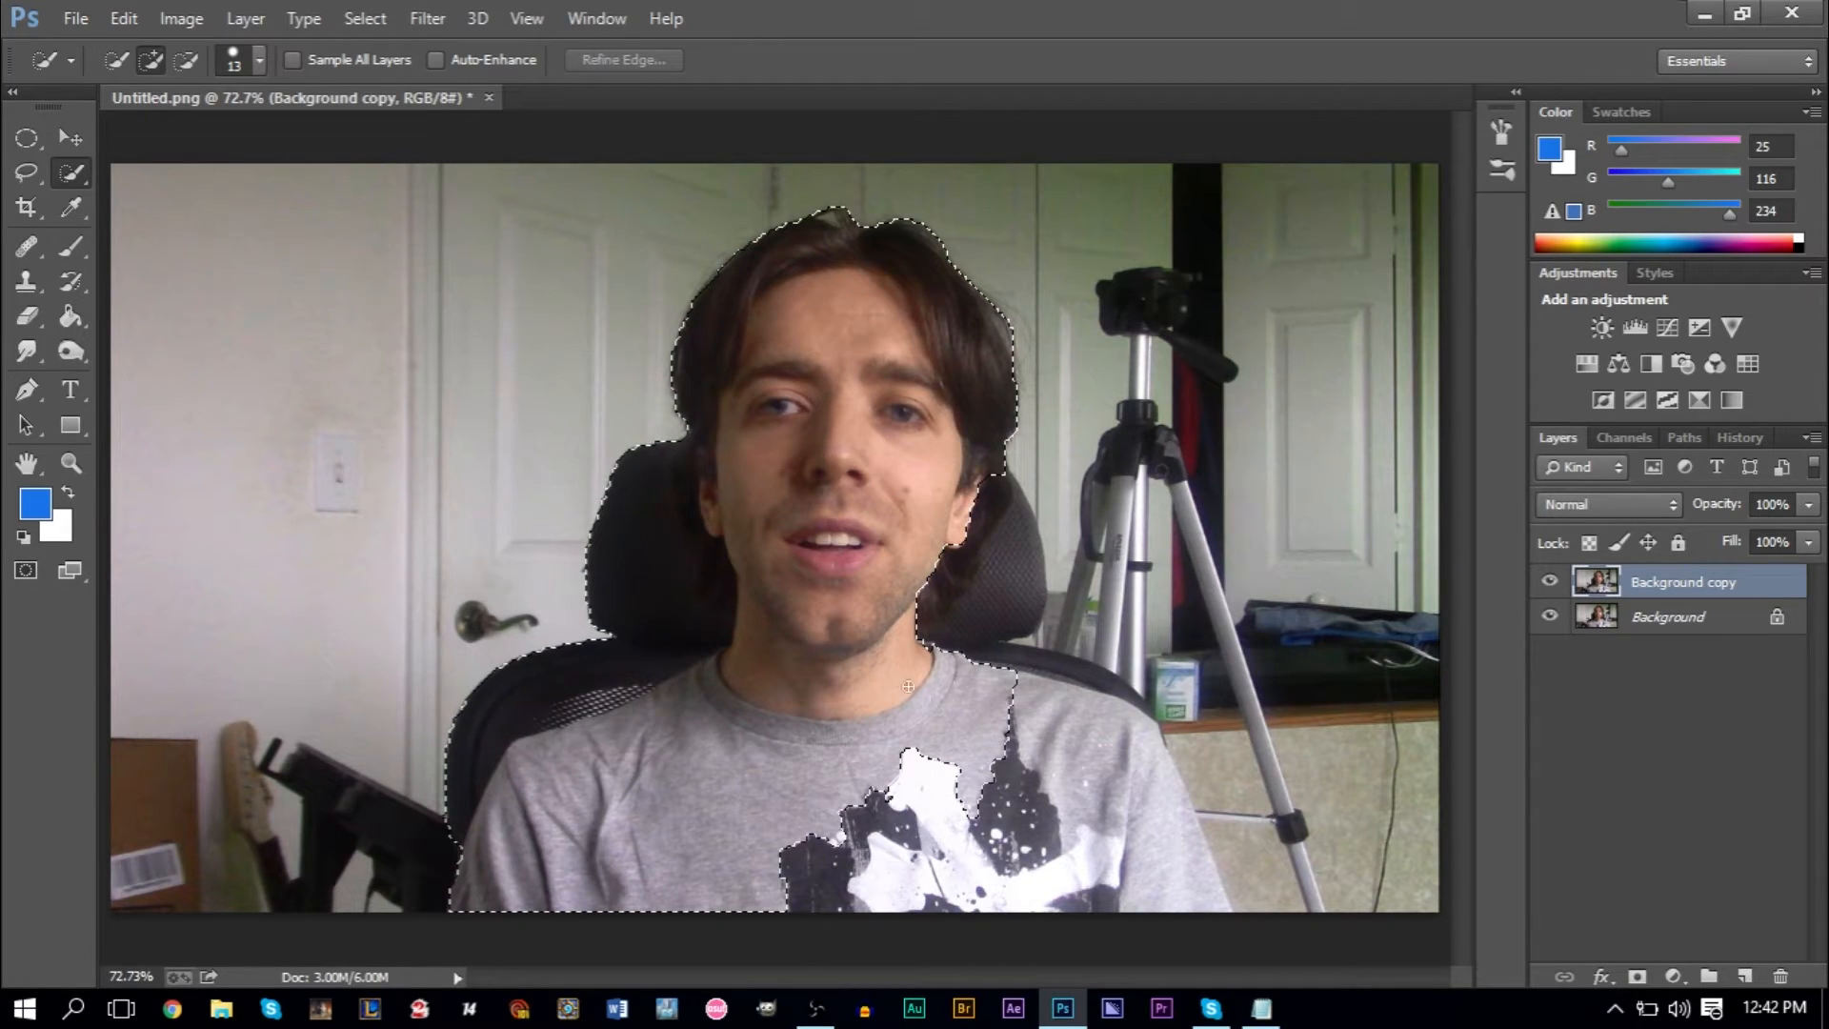
mouse_move(1019, 758)
mouse_down()
mouse_move(1096, 790)
mouse_move(1152, 853)
mouse_up()
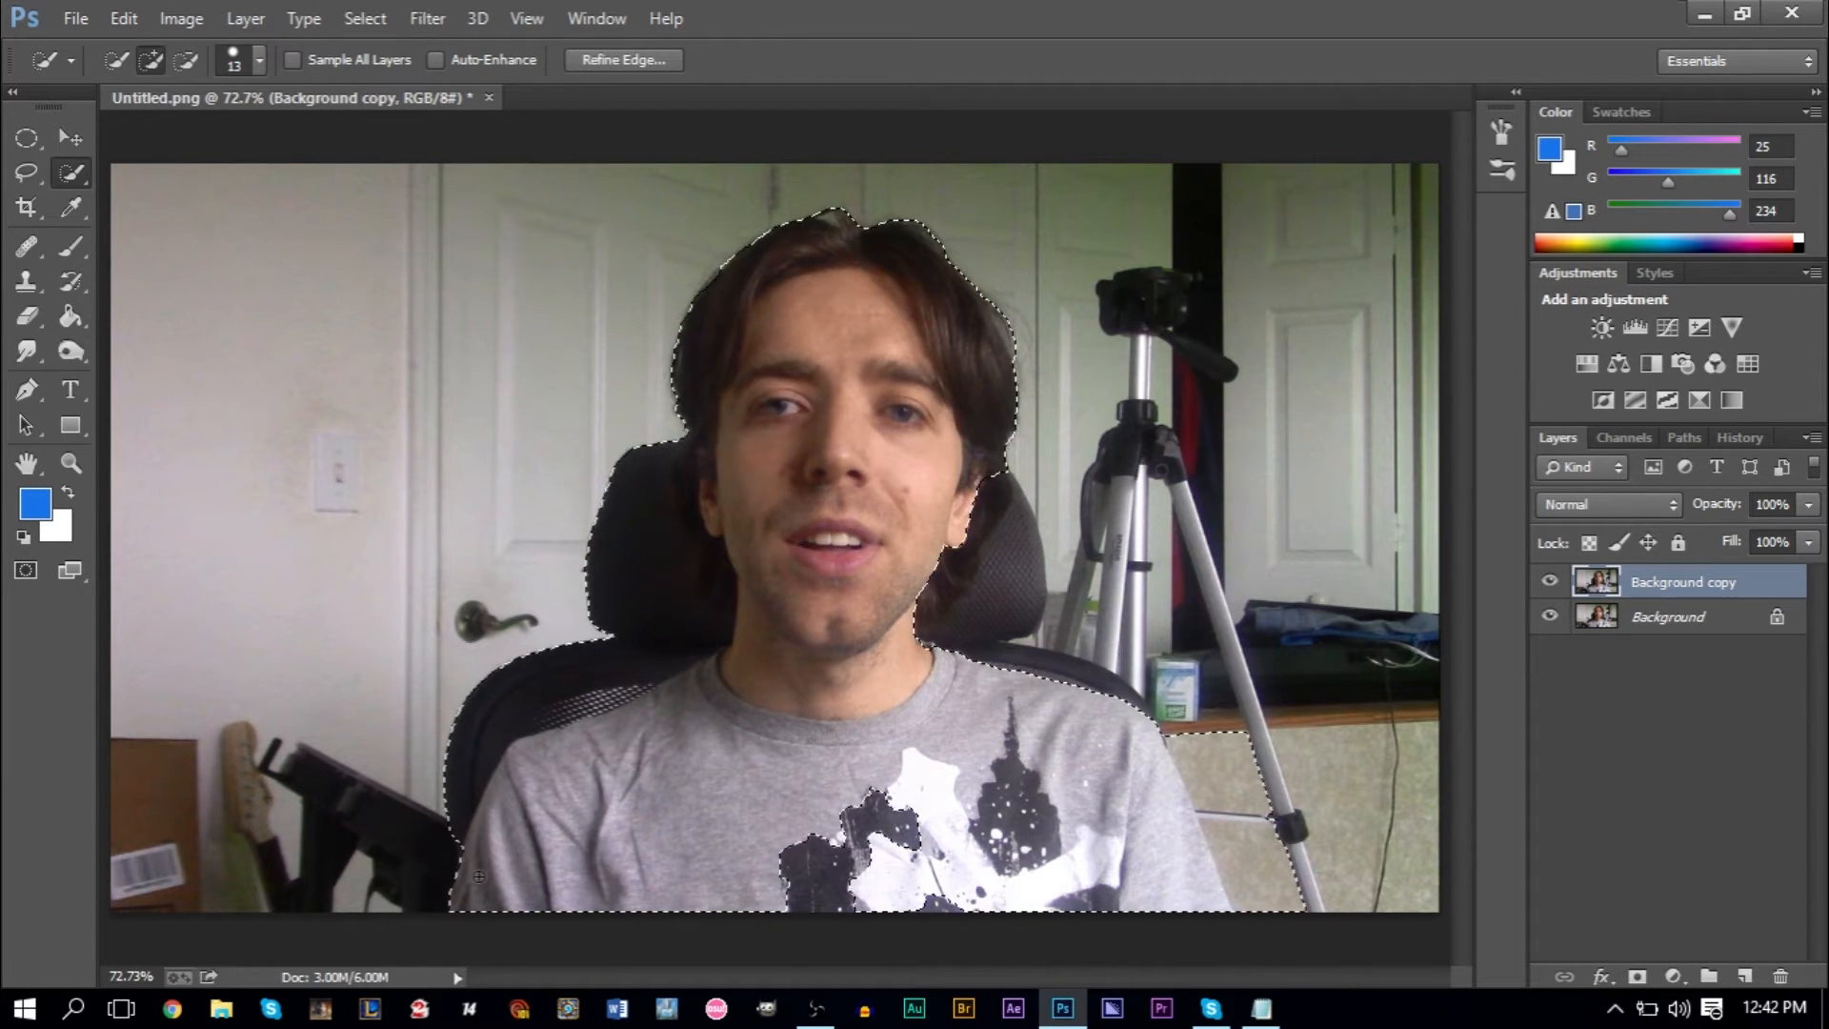
- Subtract the chair back and headrest beside the door handle from the selection, following the man's shoulder and neck
scroll(431, 926, up, 5)
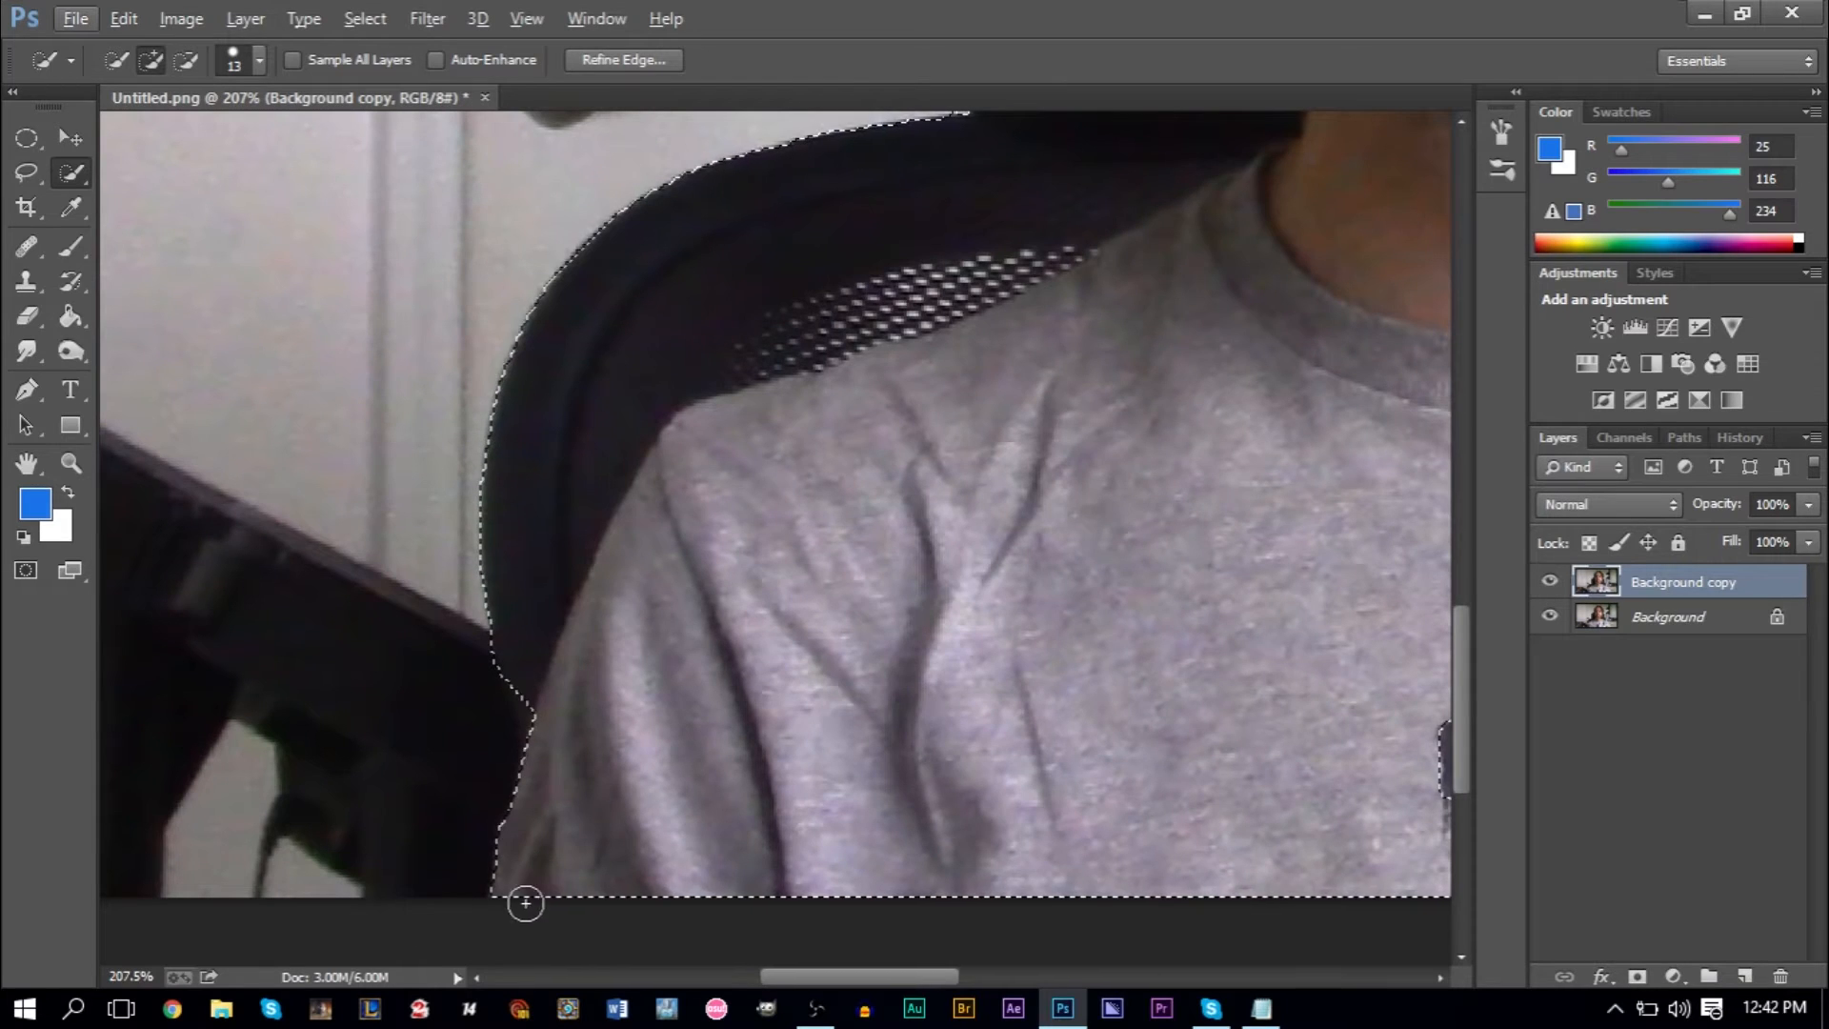
scroll(636, 695, up, 2)
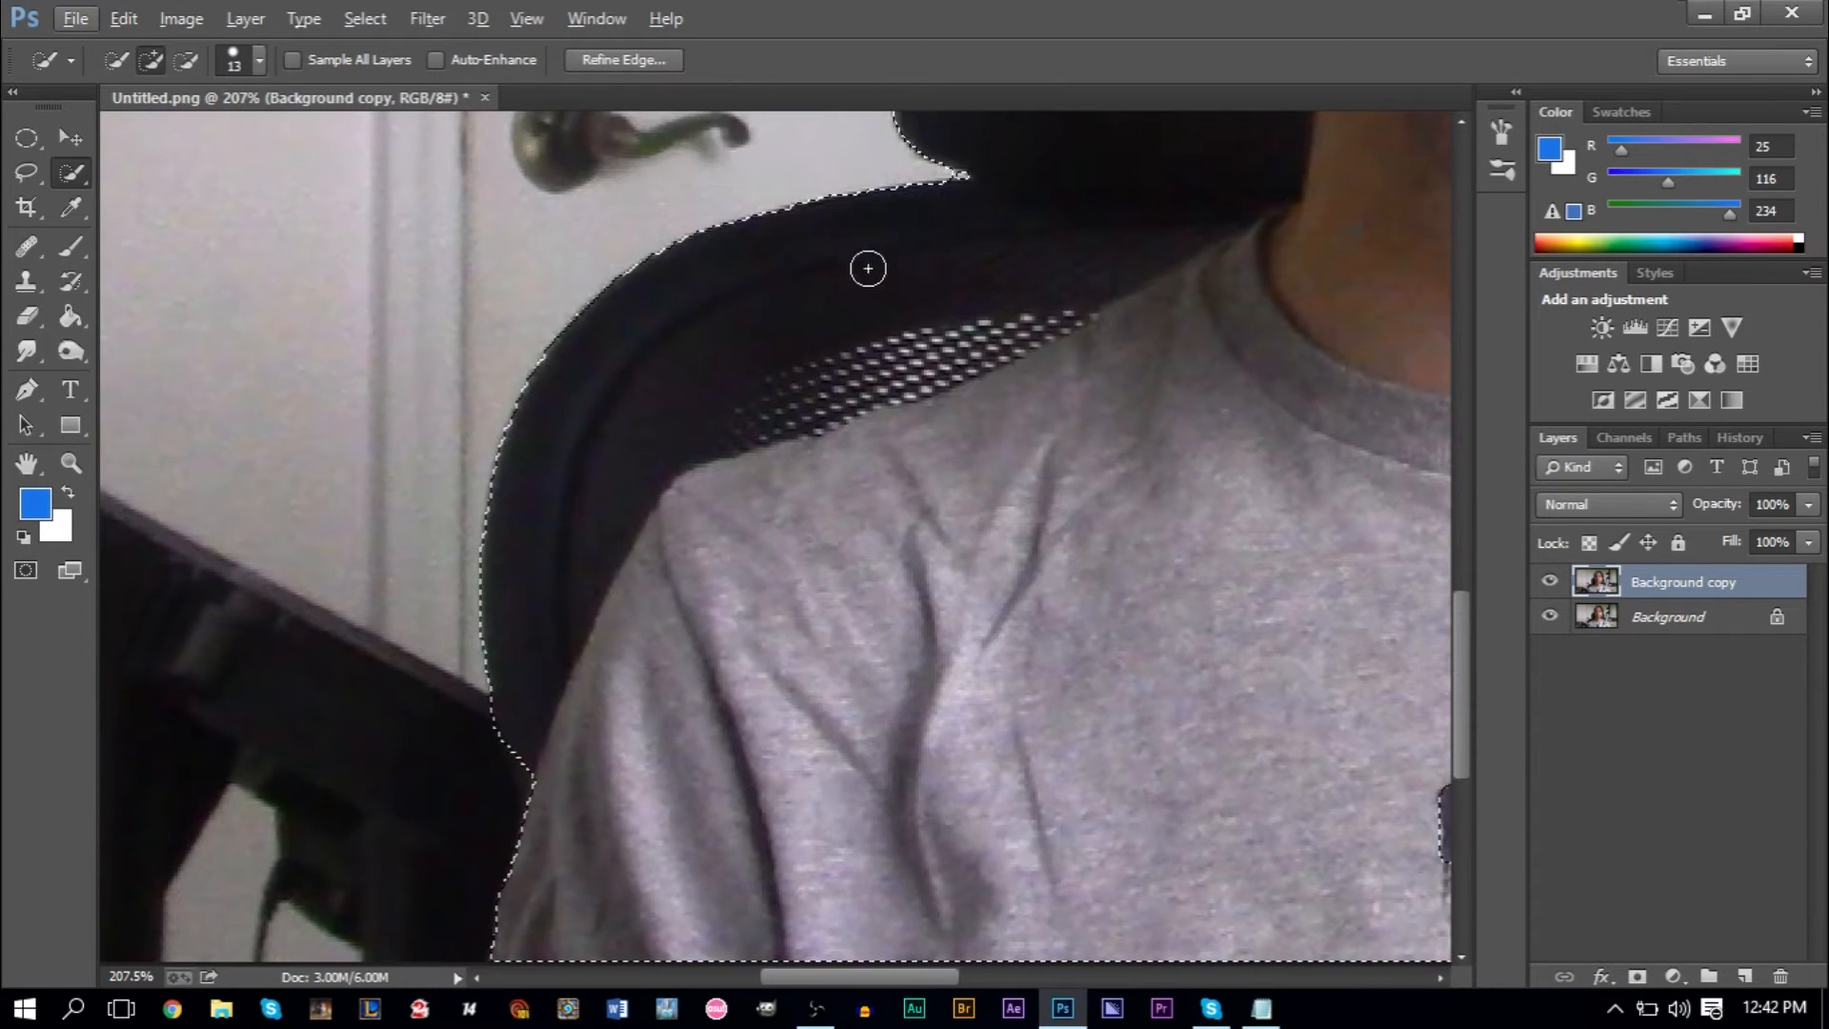
scroll(1000, 265, up, 2)
scroll(1000, 265, up, 6)
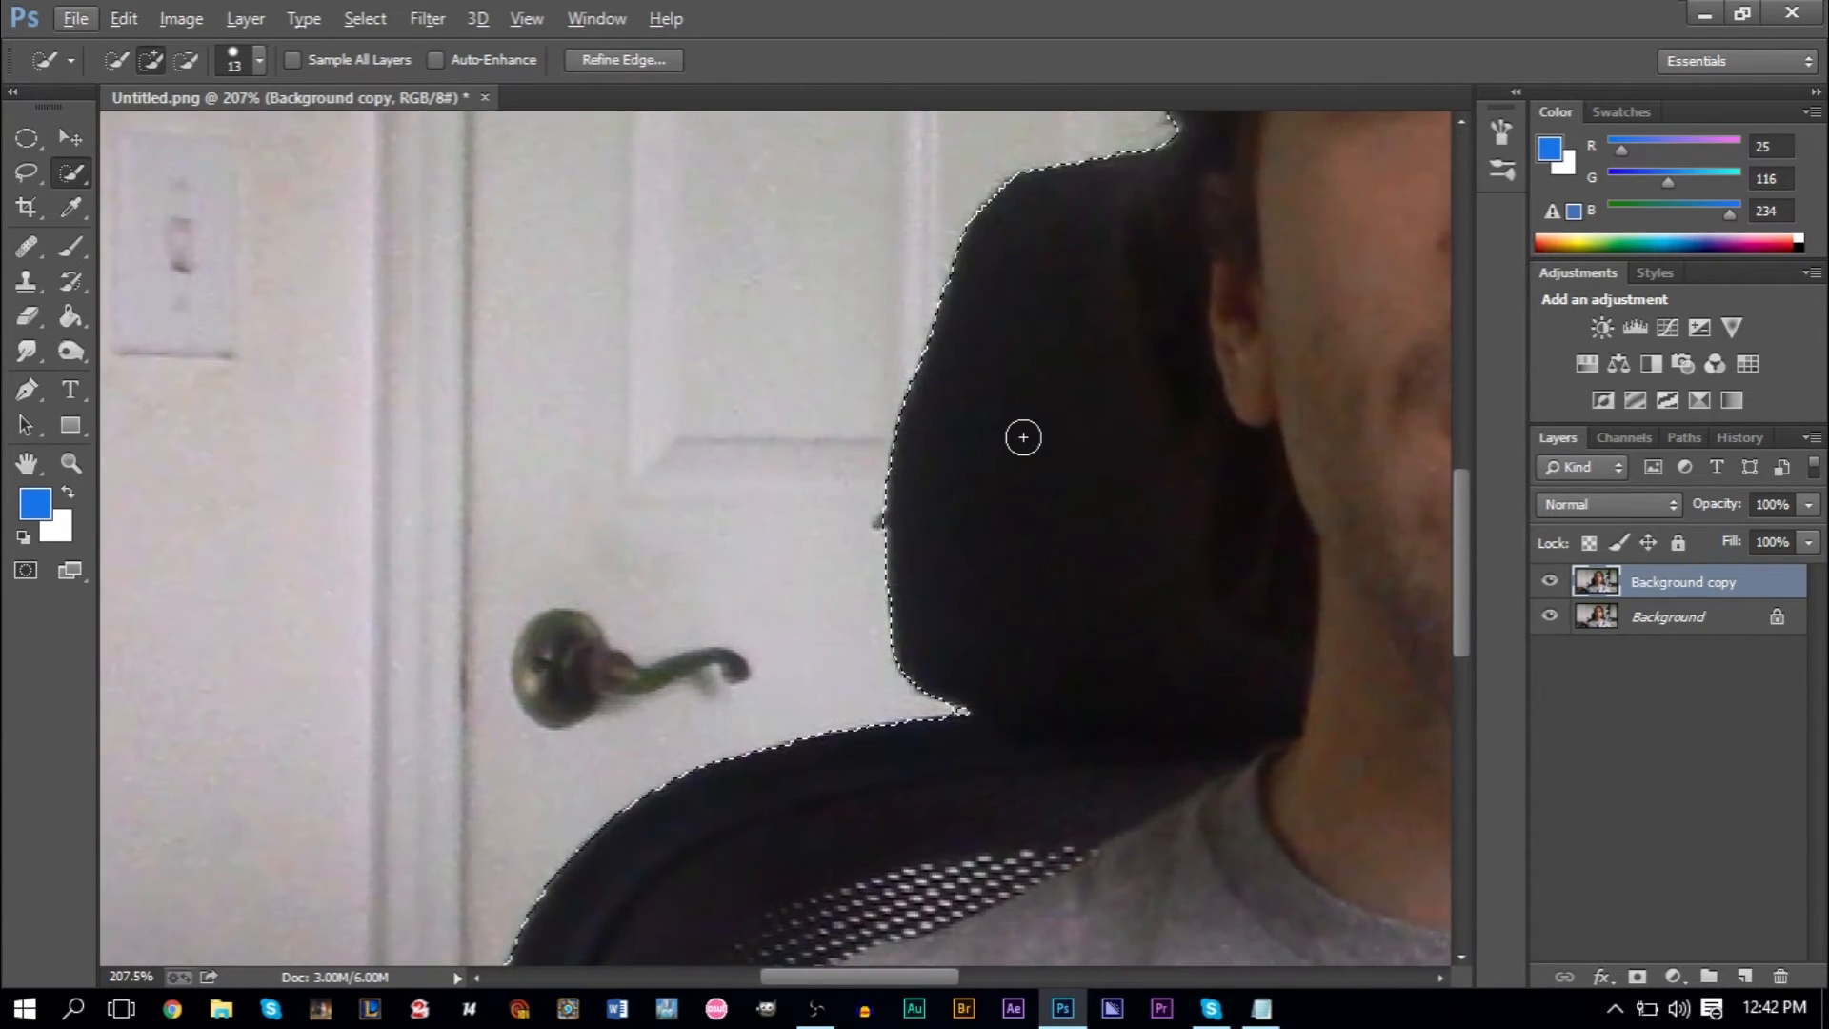
scroll(1023, 437, down, 5)
key(alt)
scroll(931, 463, down, 3)
scroll(900, 486, up, 3)
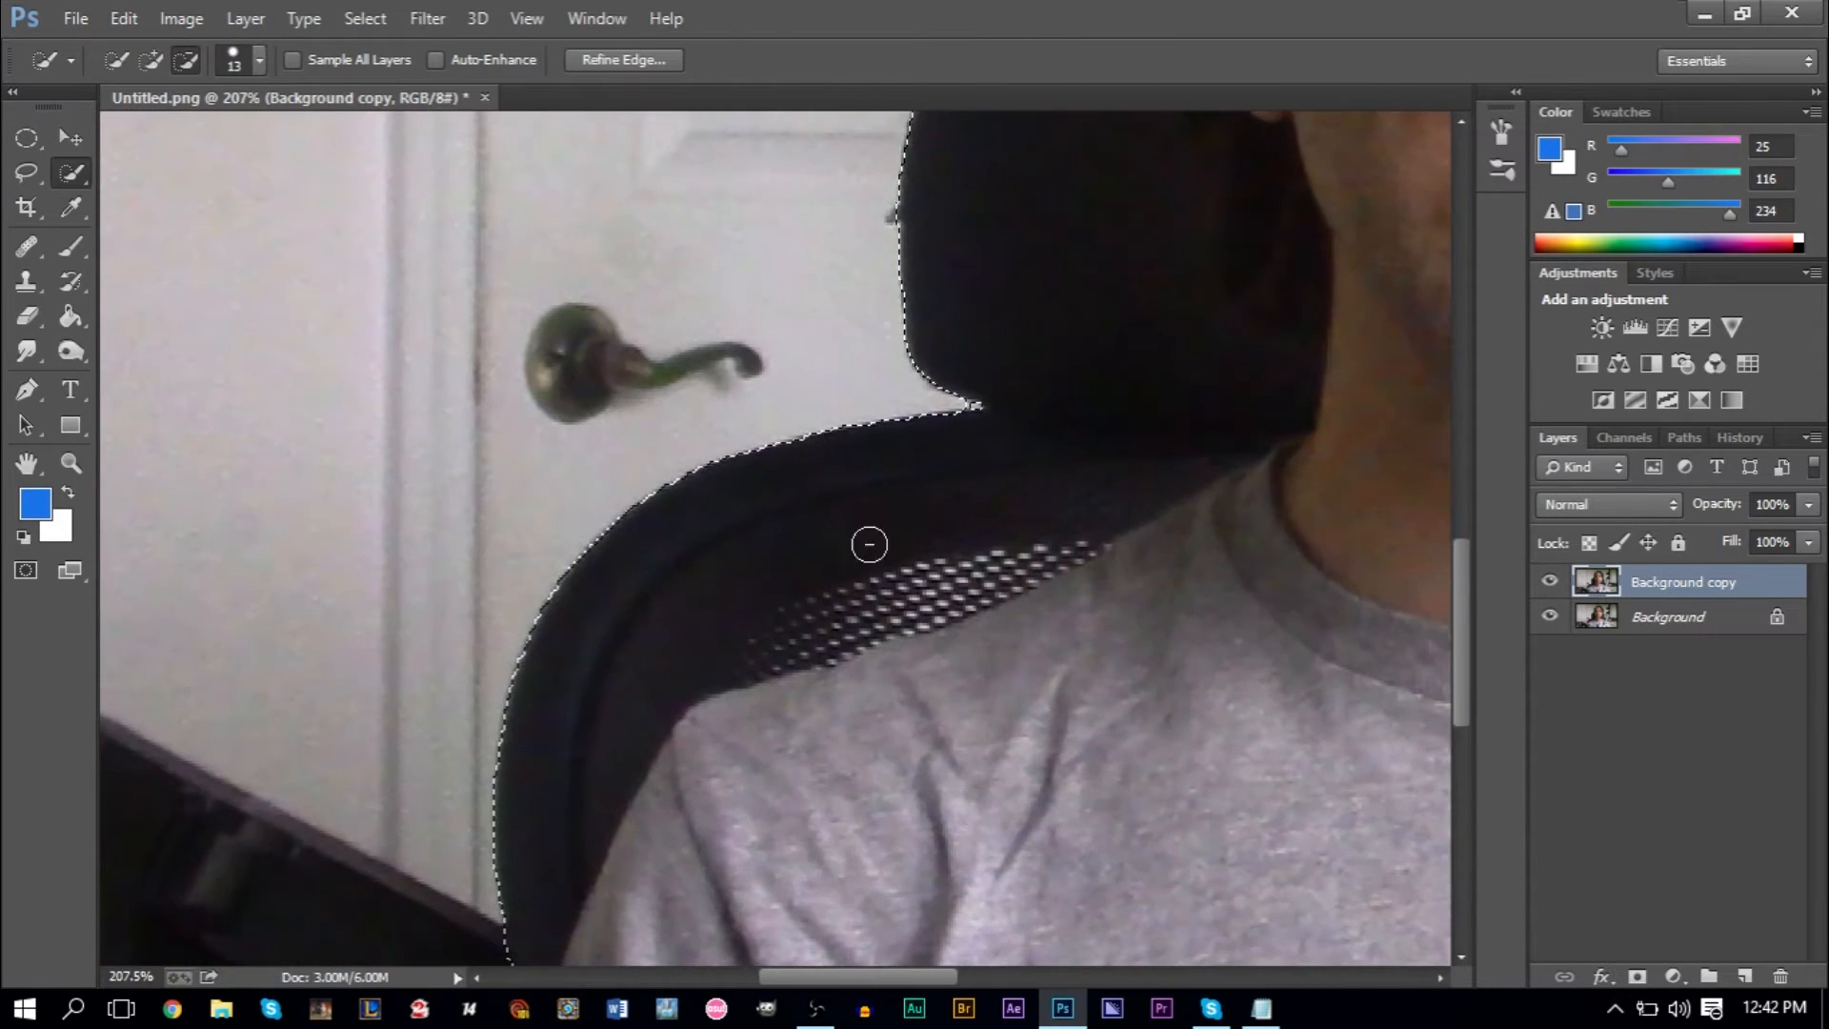
scroll(825, 595, down, 1)
key(alt)
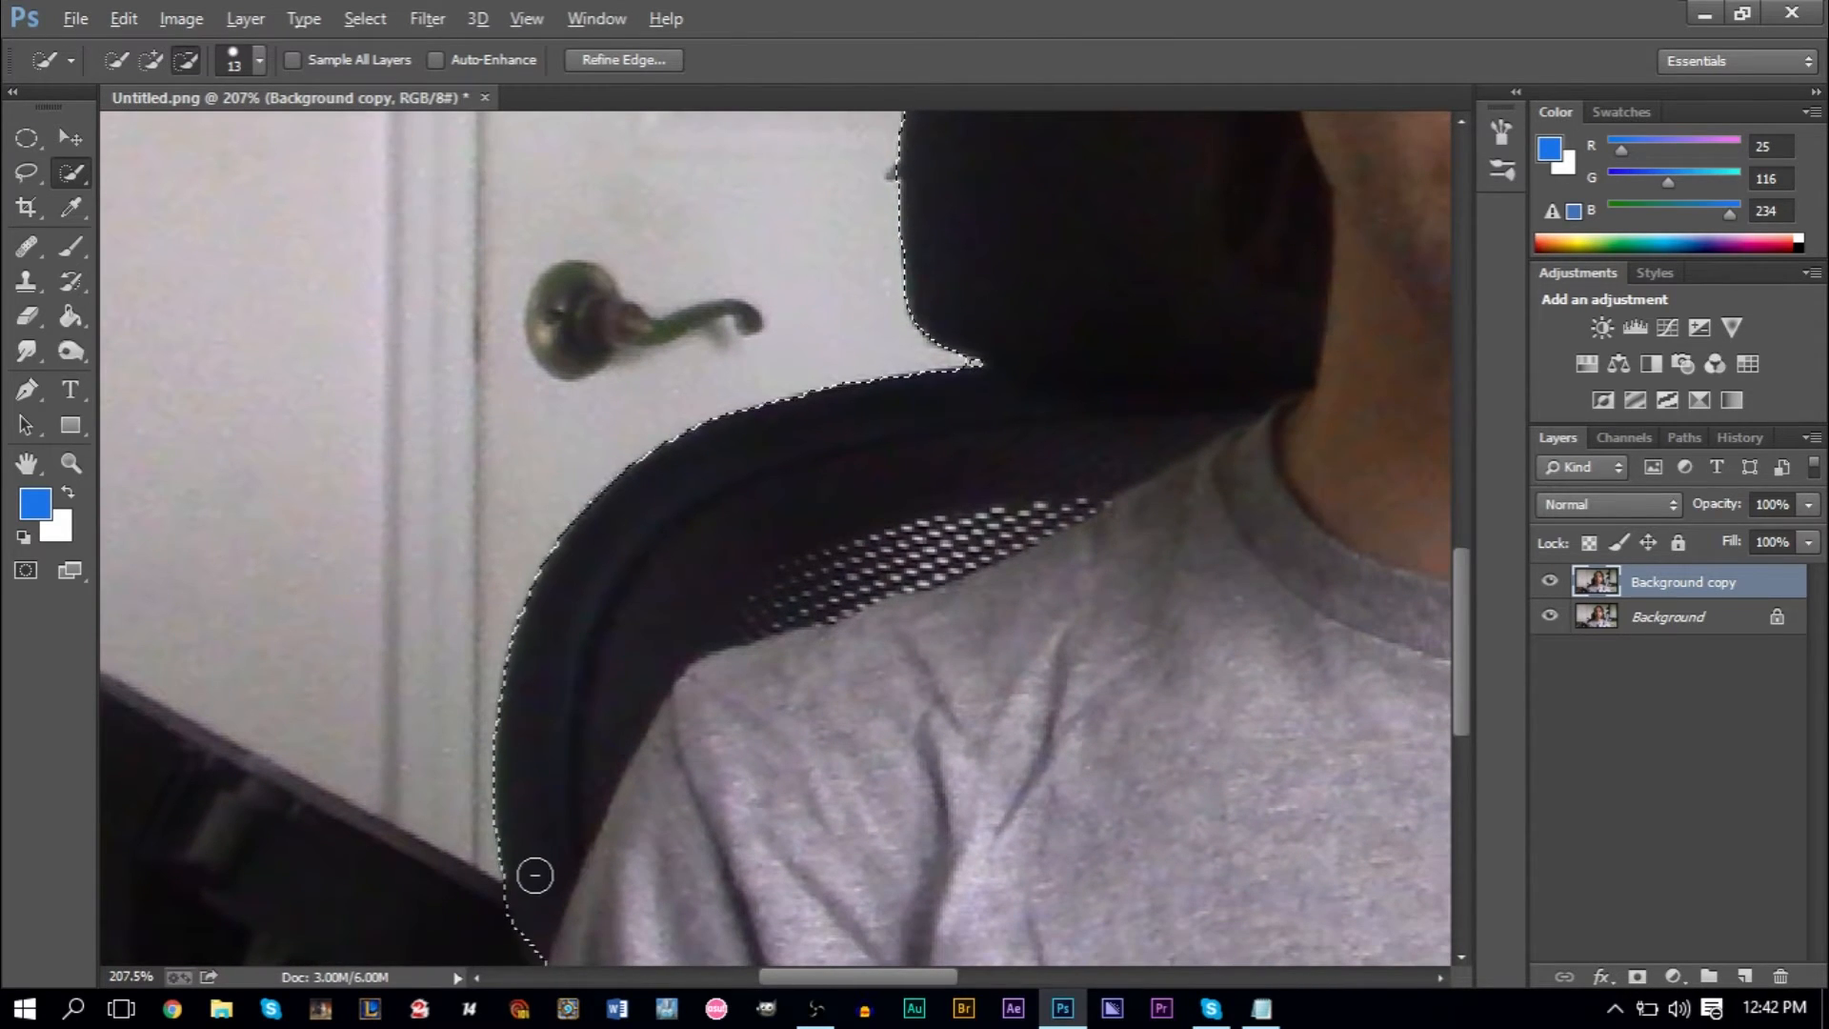
mouse_move(580, 770)
mouse_down()
mouse_move(629, 631)
mouse_move(538, 856)
mouse_move(613, 671)
mouse_move(694, 571)
mouse_move(1177, 405)
mouse_move(663, 629)
mouse_move(543, 817)
mouse_move(528, 914)
mouse_move(561, 817)
mouse_up()
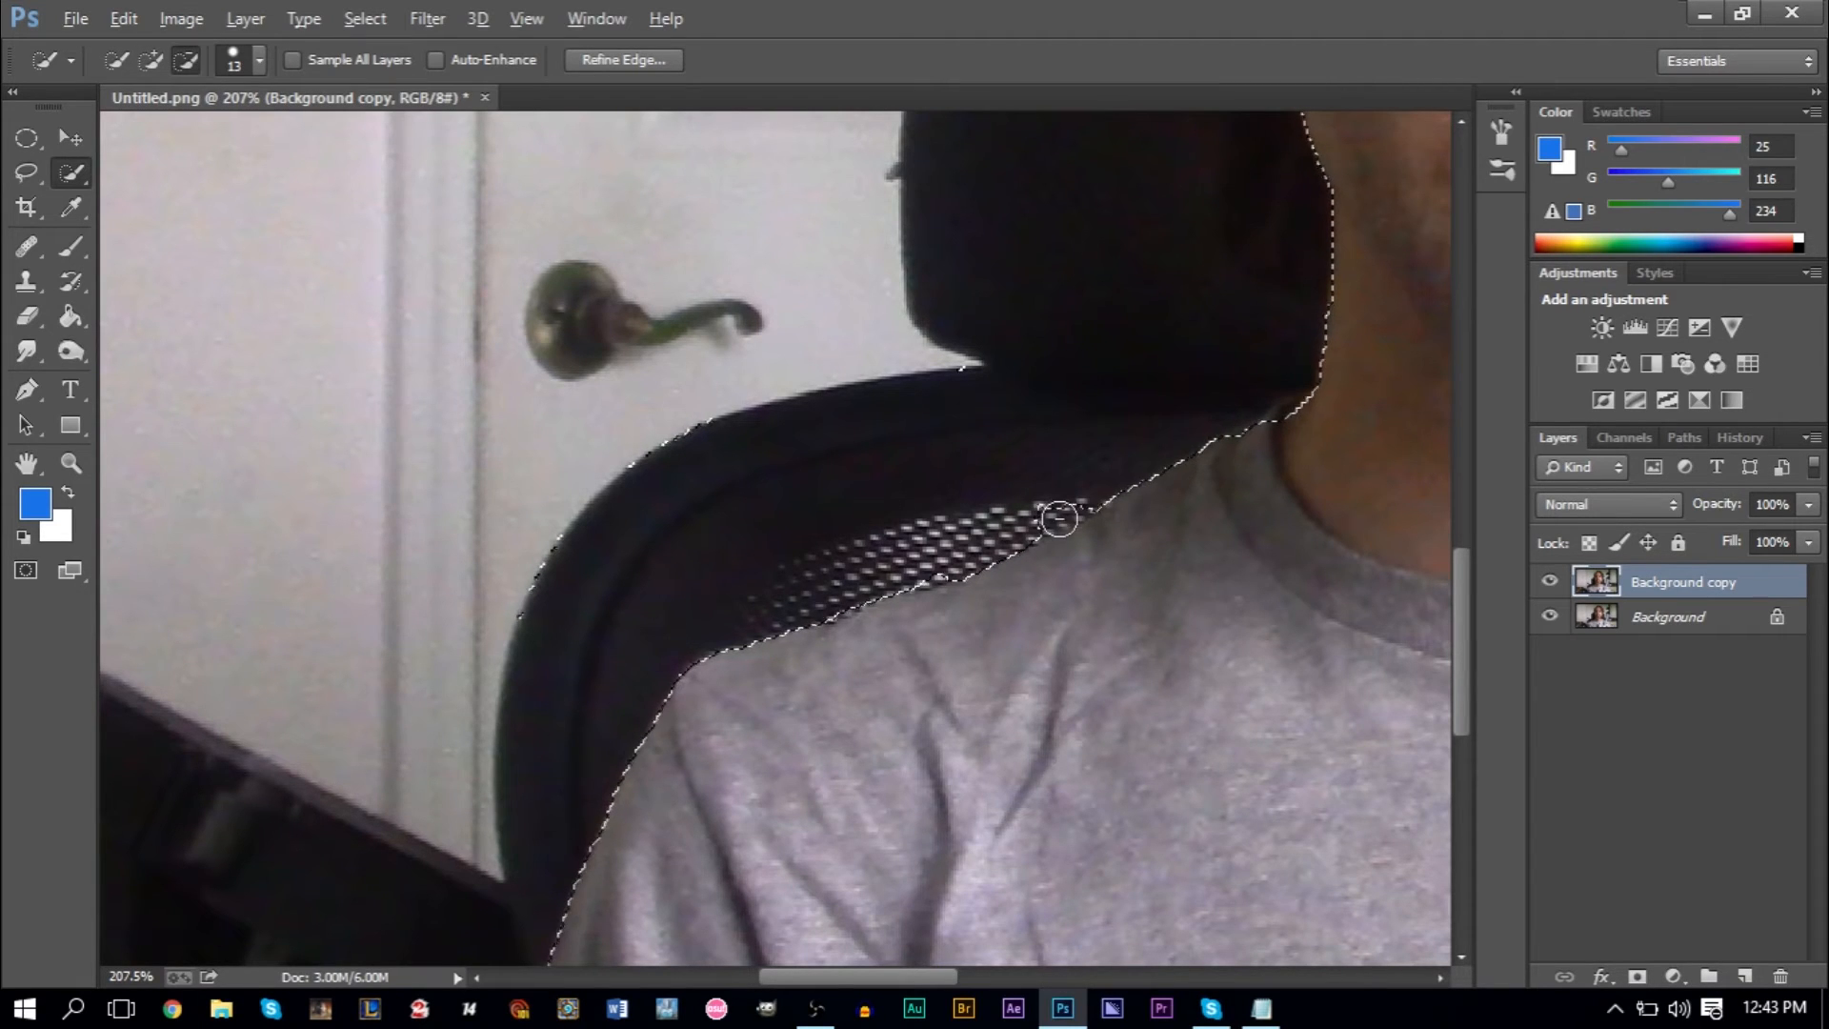
alt+click(1139, 369)
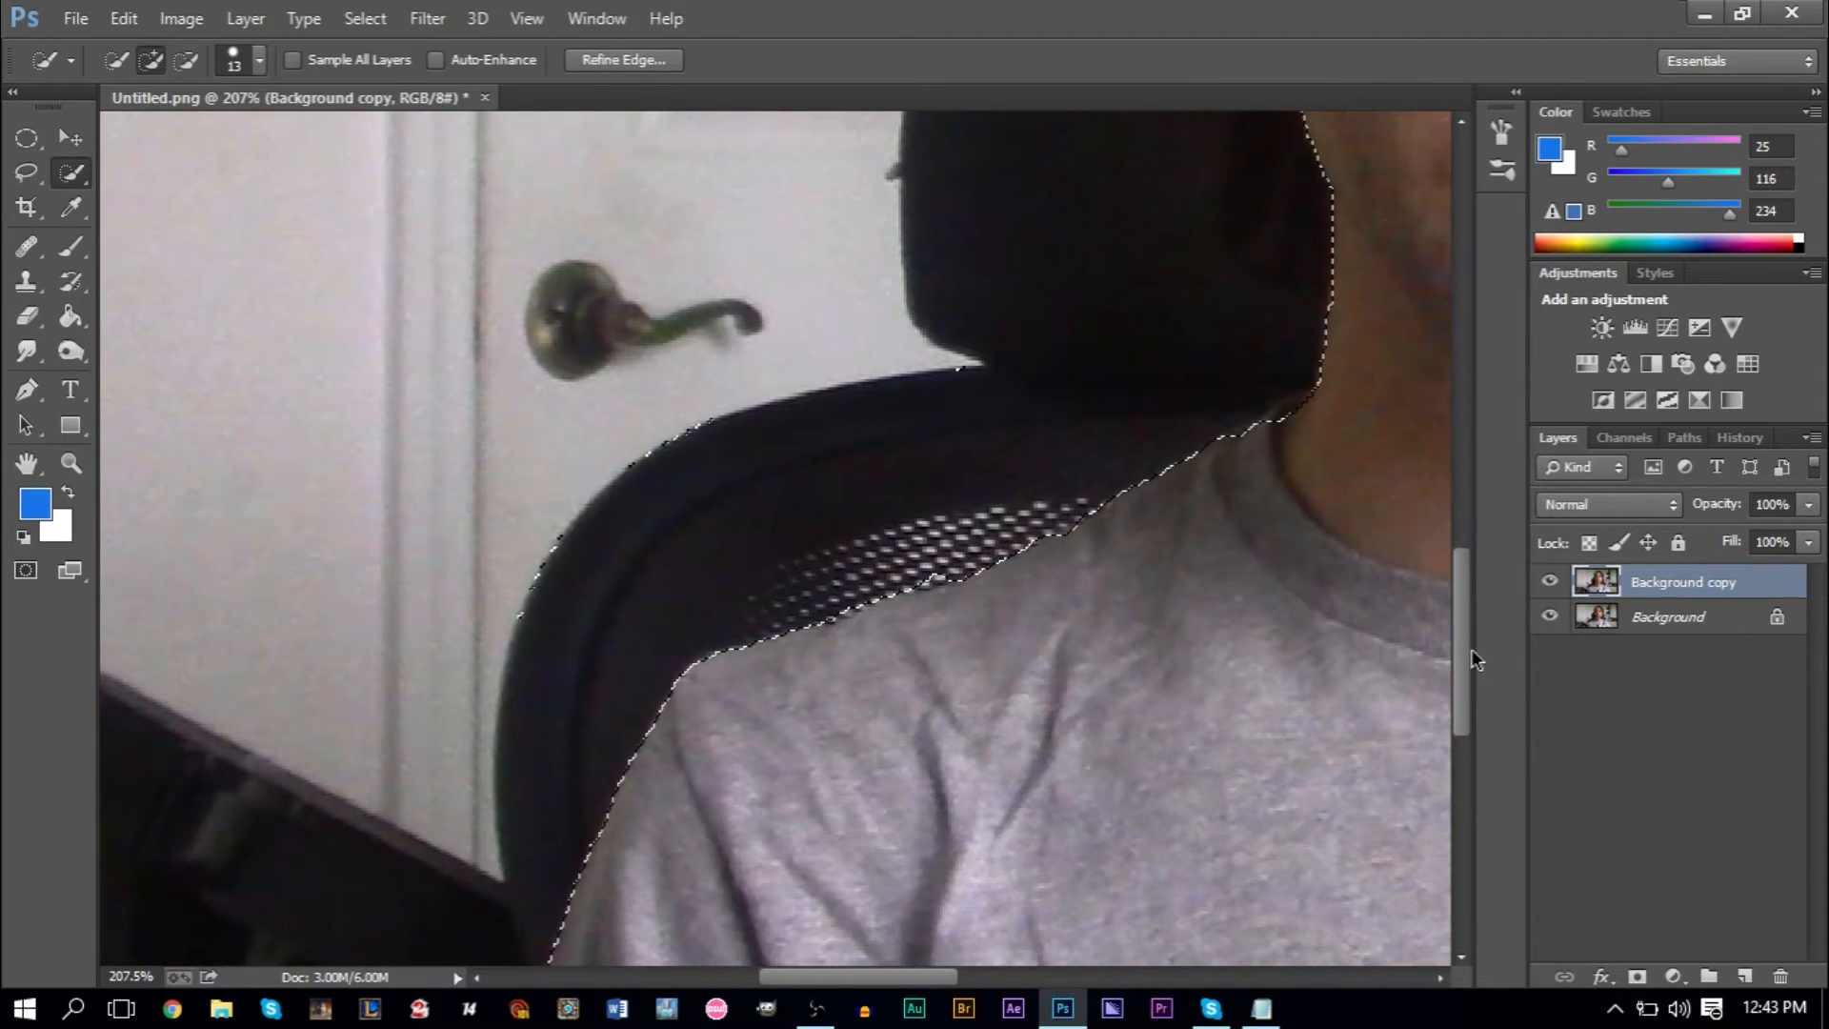
- Refine the selection edge on the headrest side so that it includes the man's ear and the hair above it
drag(1462, 640, 1511, 520)
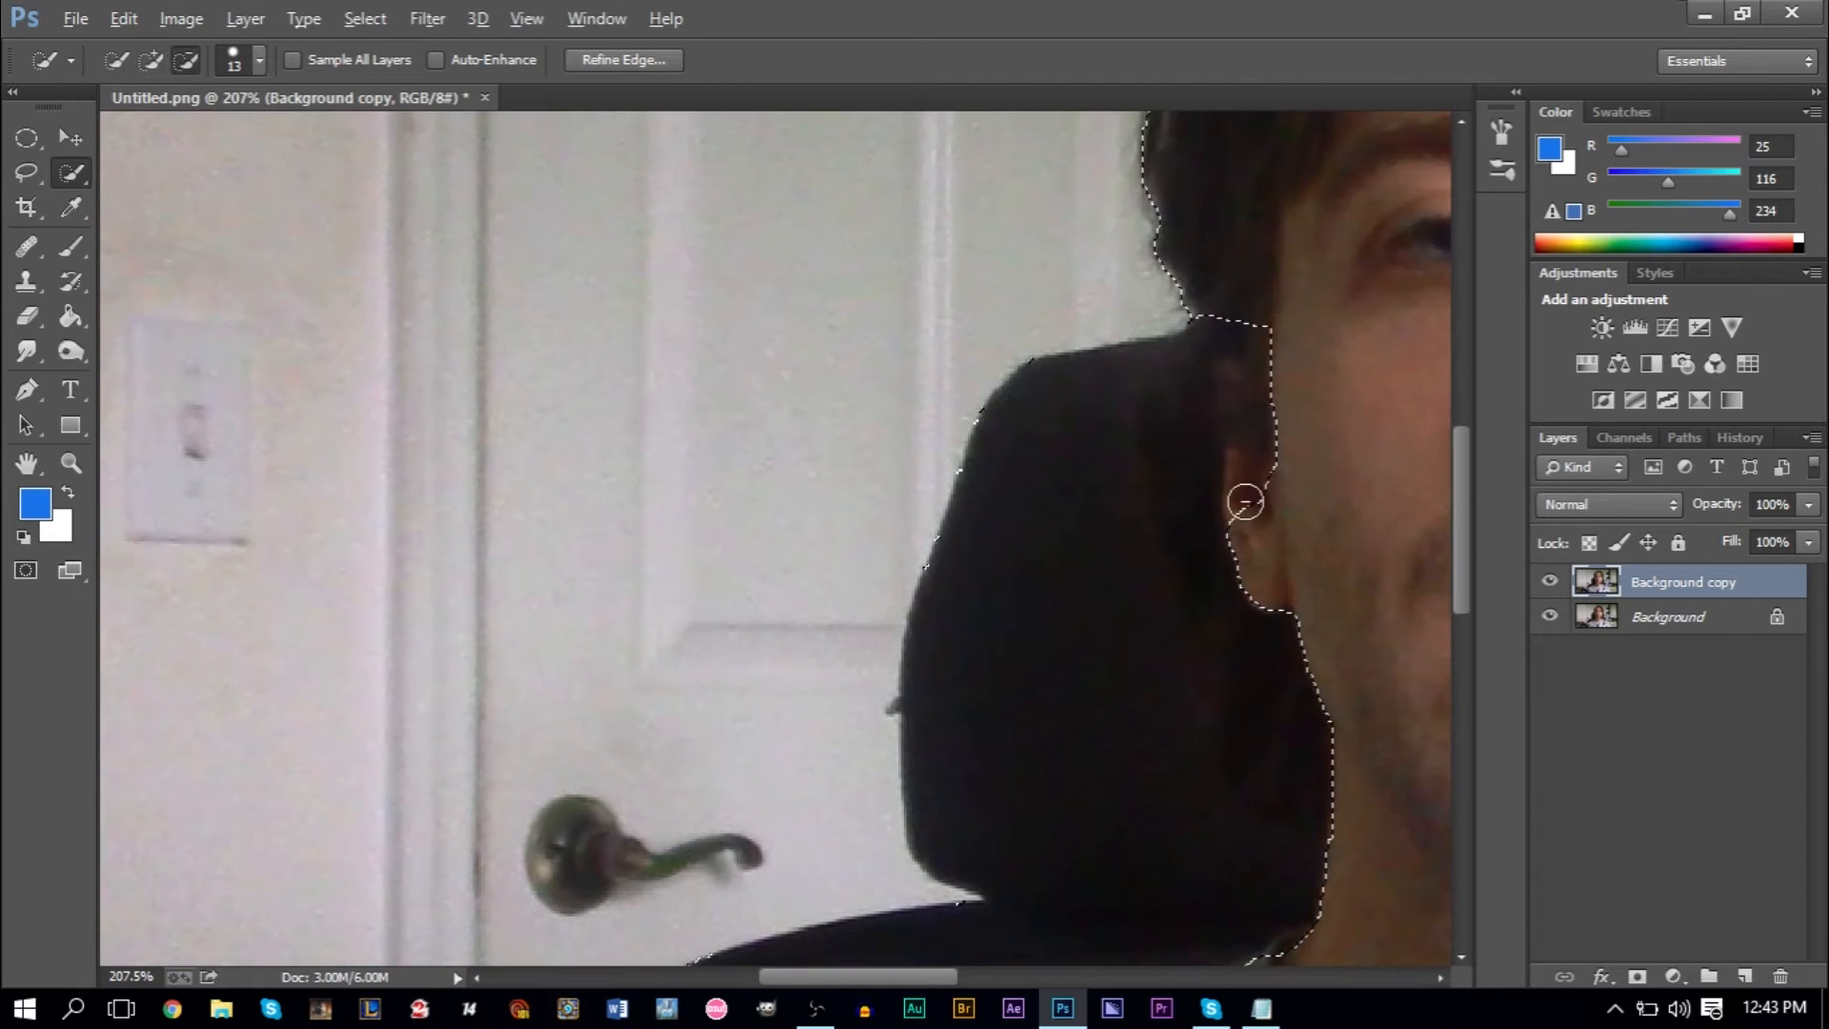
mouse_move(1244, 459)
mouse_down()
mouse_move(1246, 386)
mouse_move(1211, 306)
mouse_up()
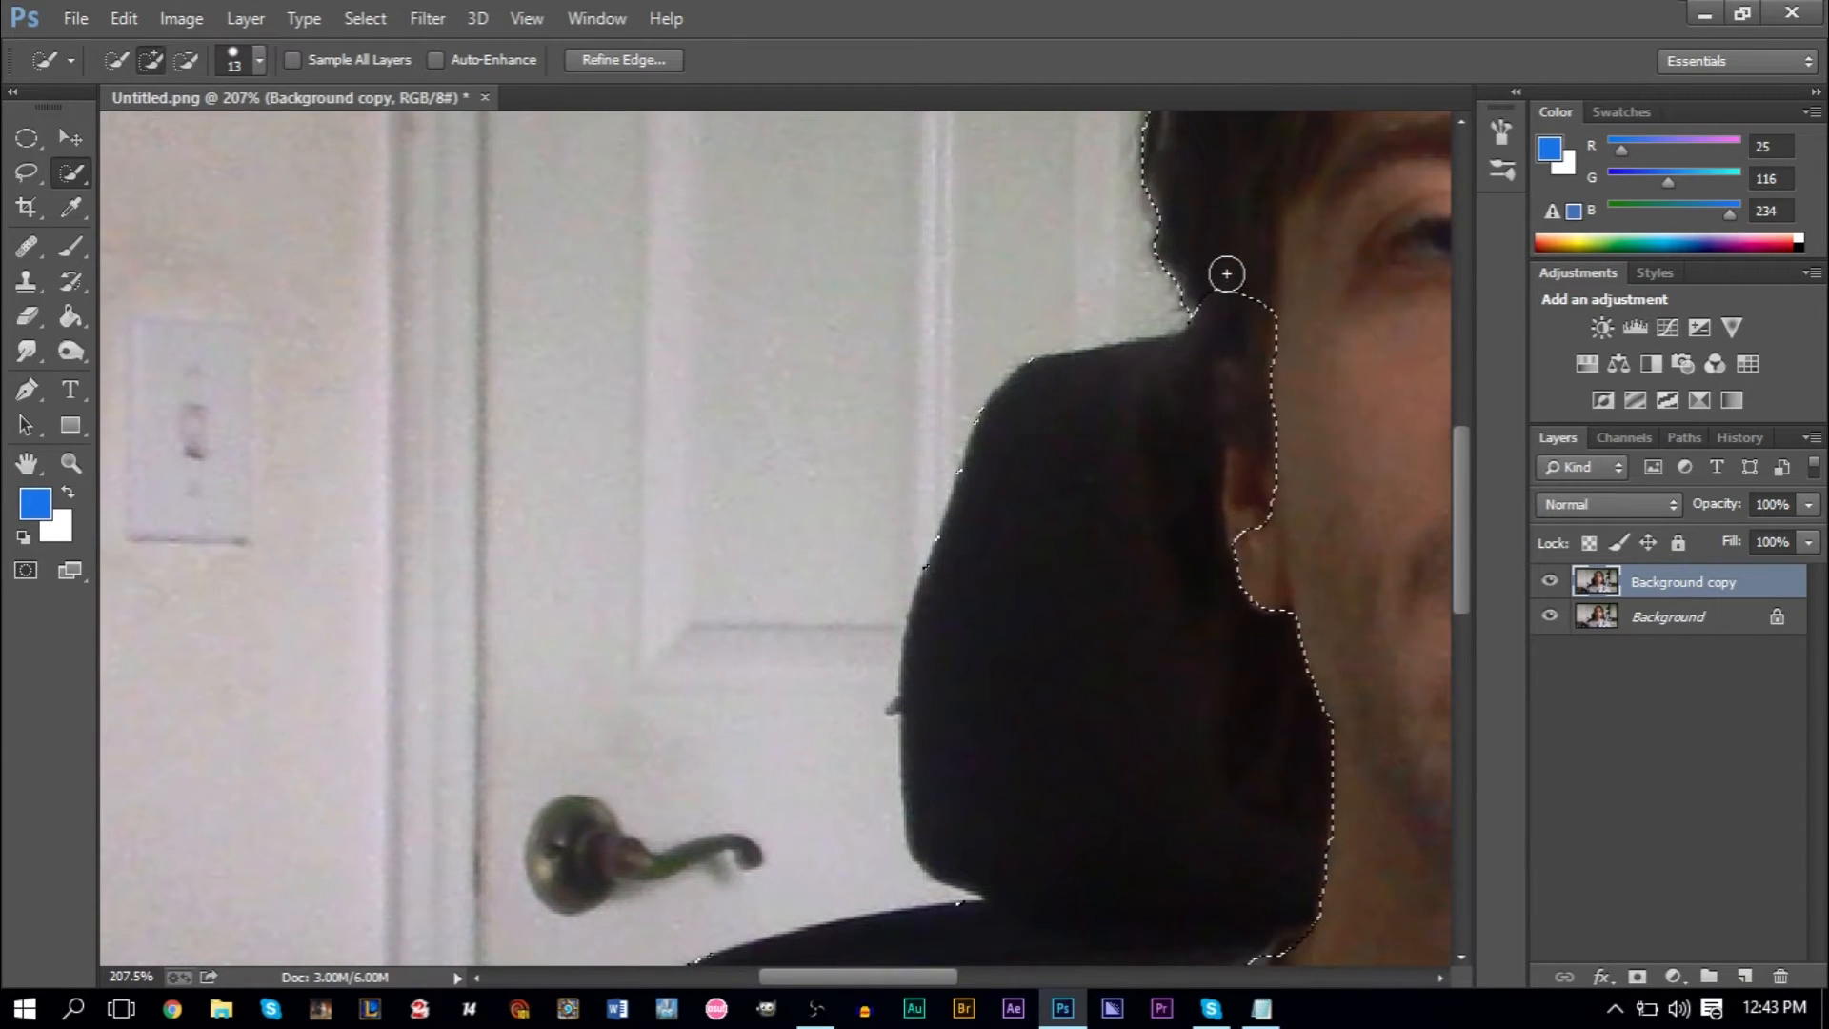
mouse_move(1235, 440)
mouse_down()
mouse_move(1251, 523)
mouse_move(1262, 470)
mouse_up()
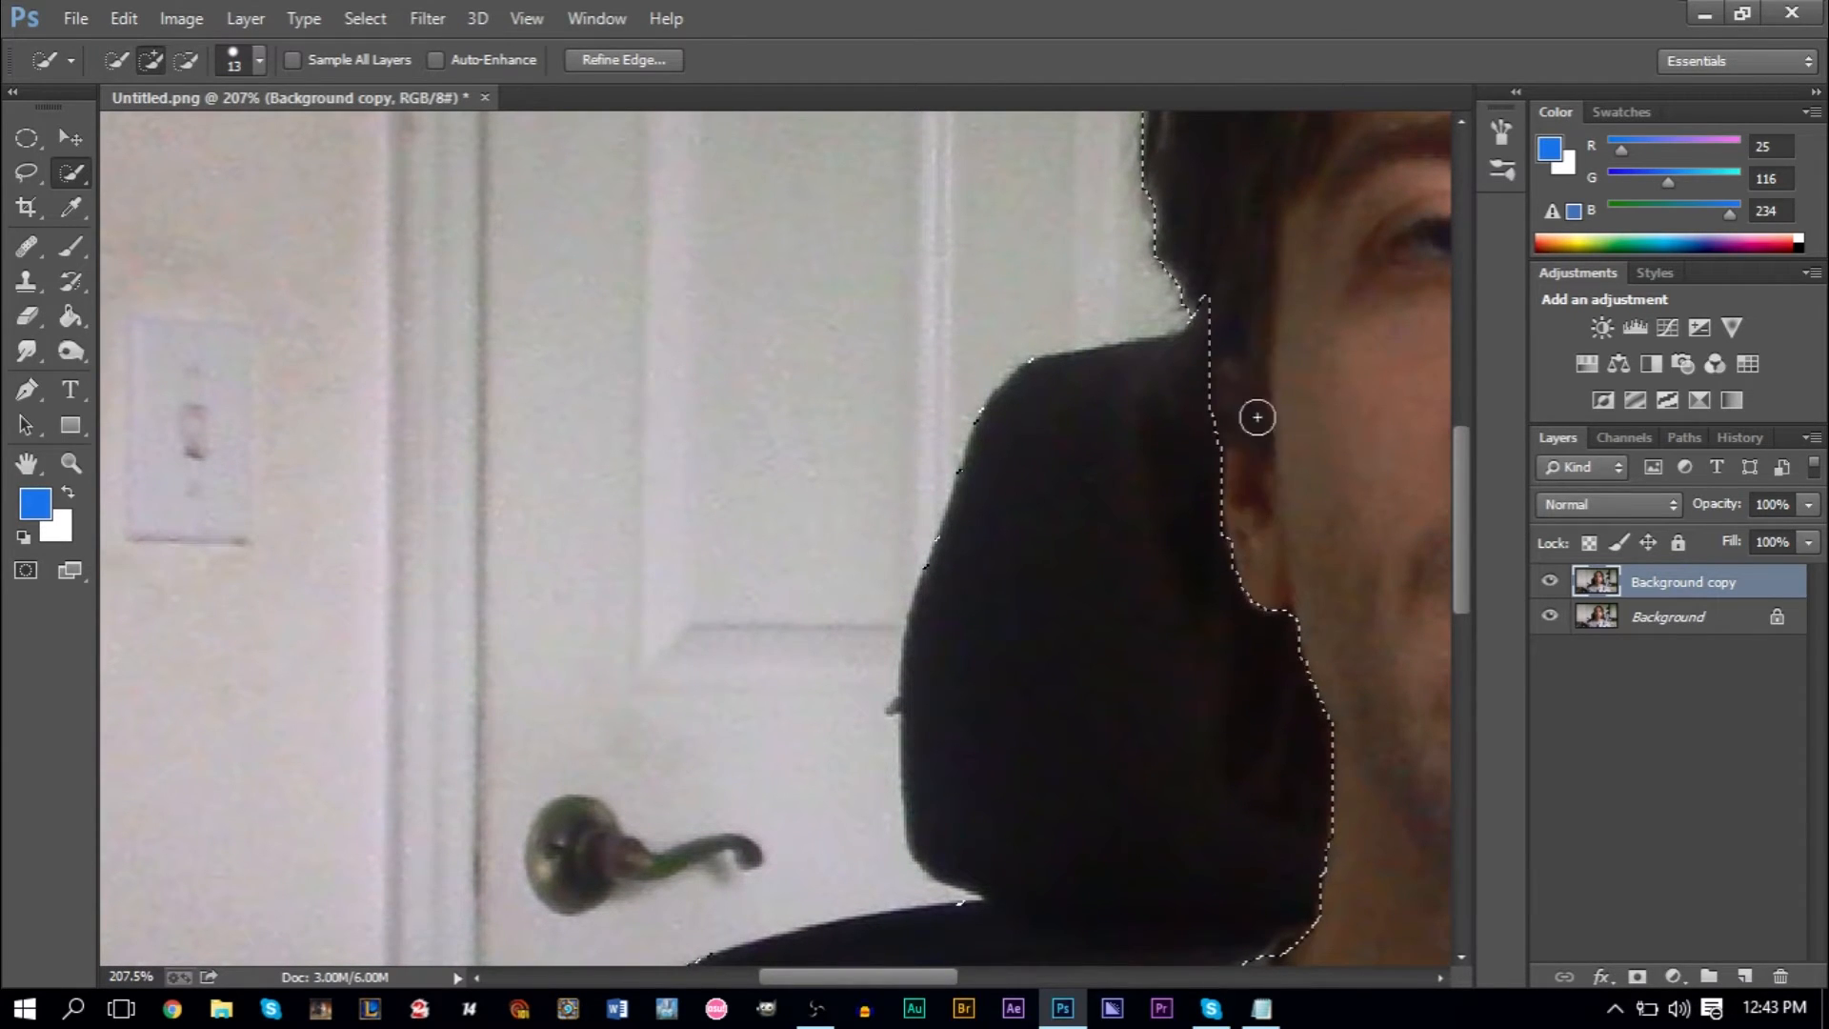
- Subtract the wall area between the shirt sleeve and the tripod leg from the selection
scroll(1277, 490, up, 10)
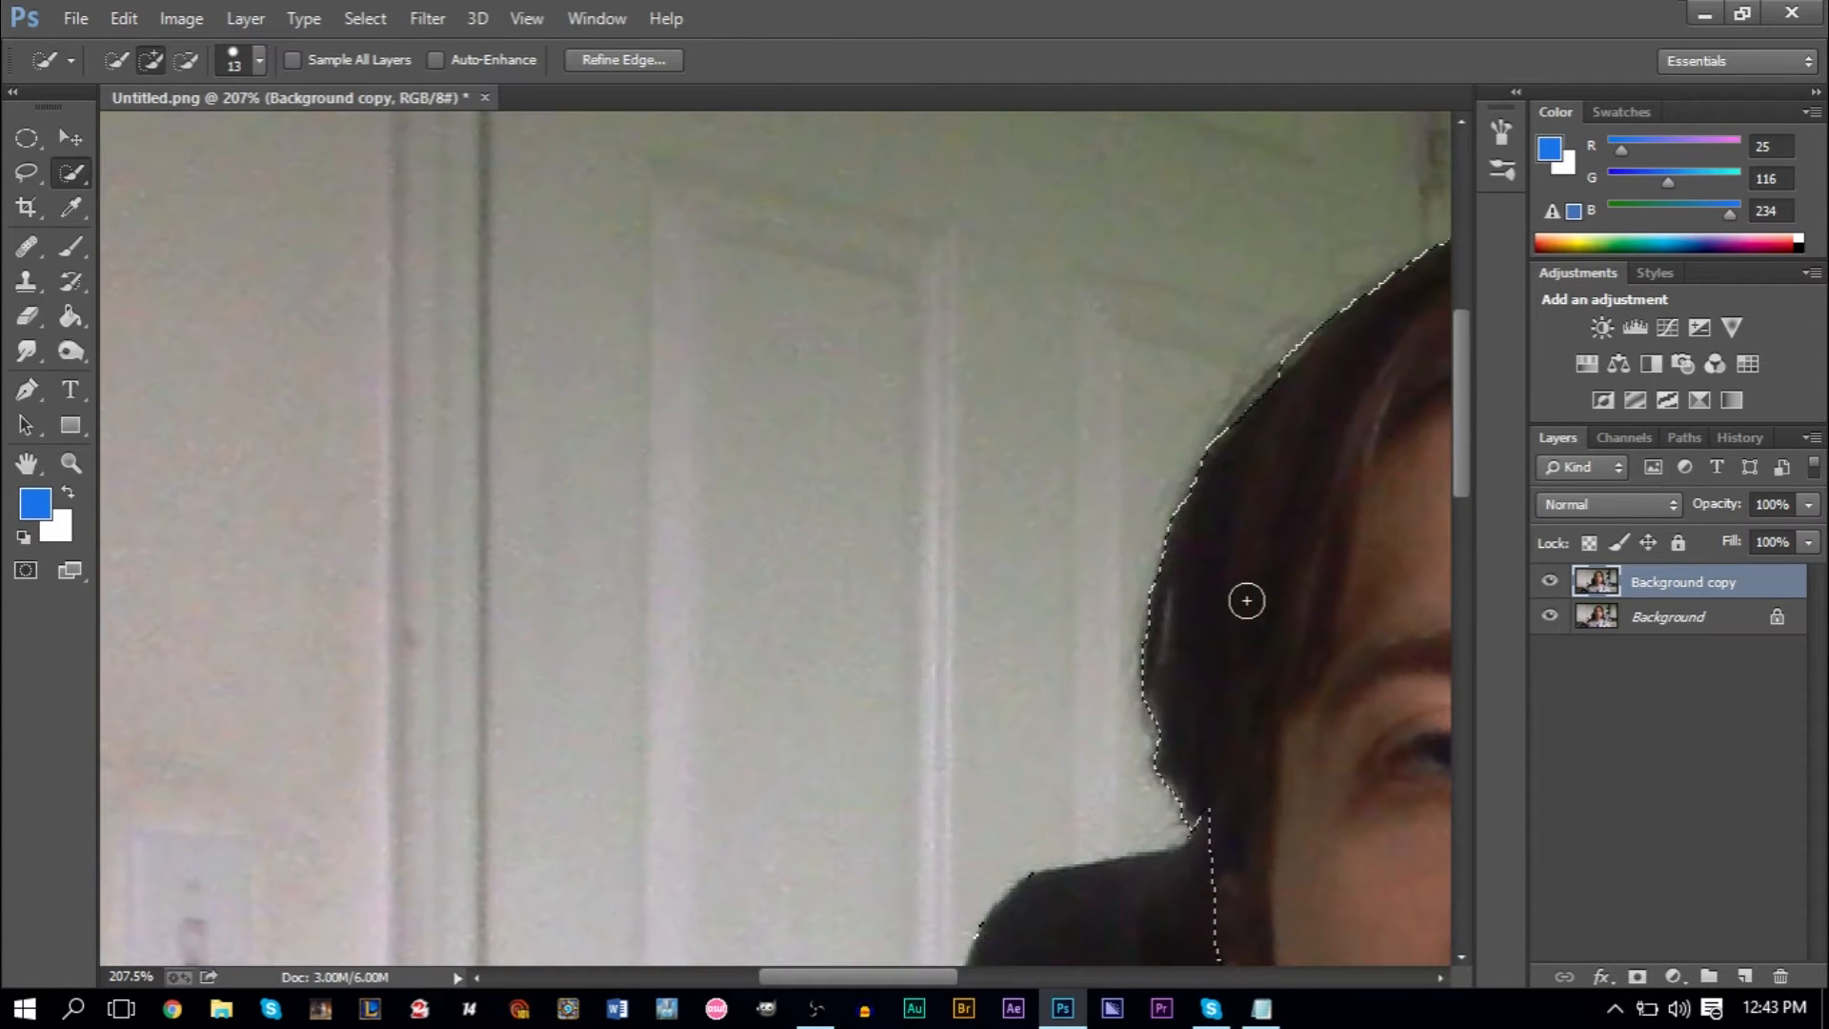
drag(811, 977, 976, 975)
scroll(1111, 695, down, 12)
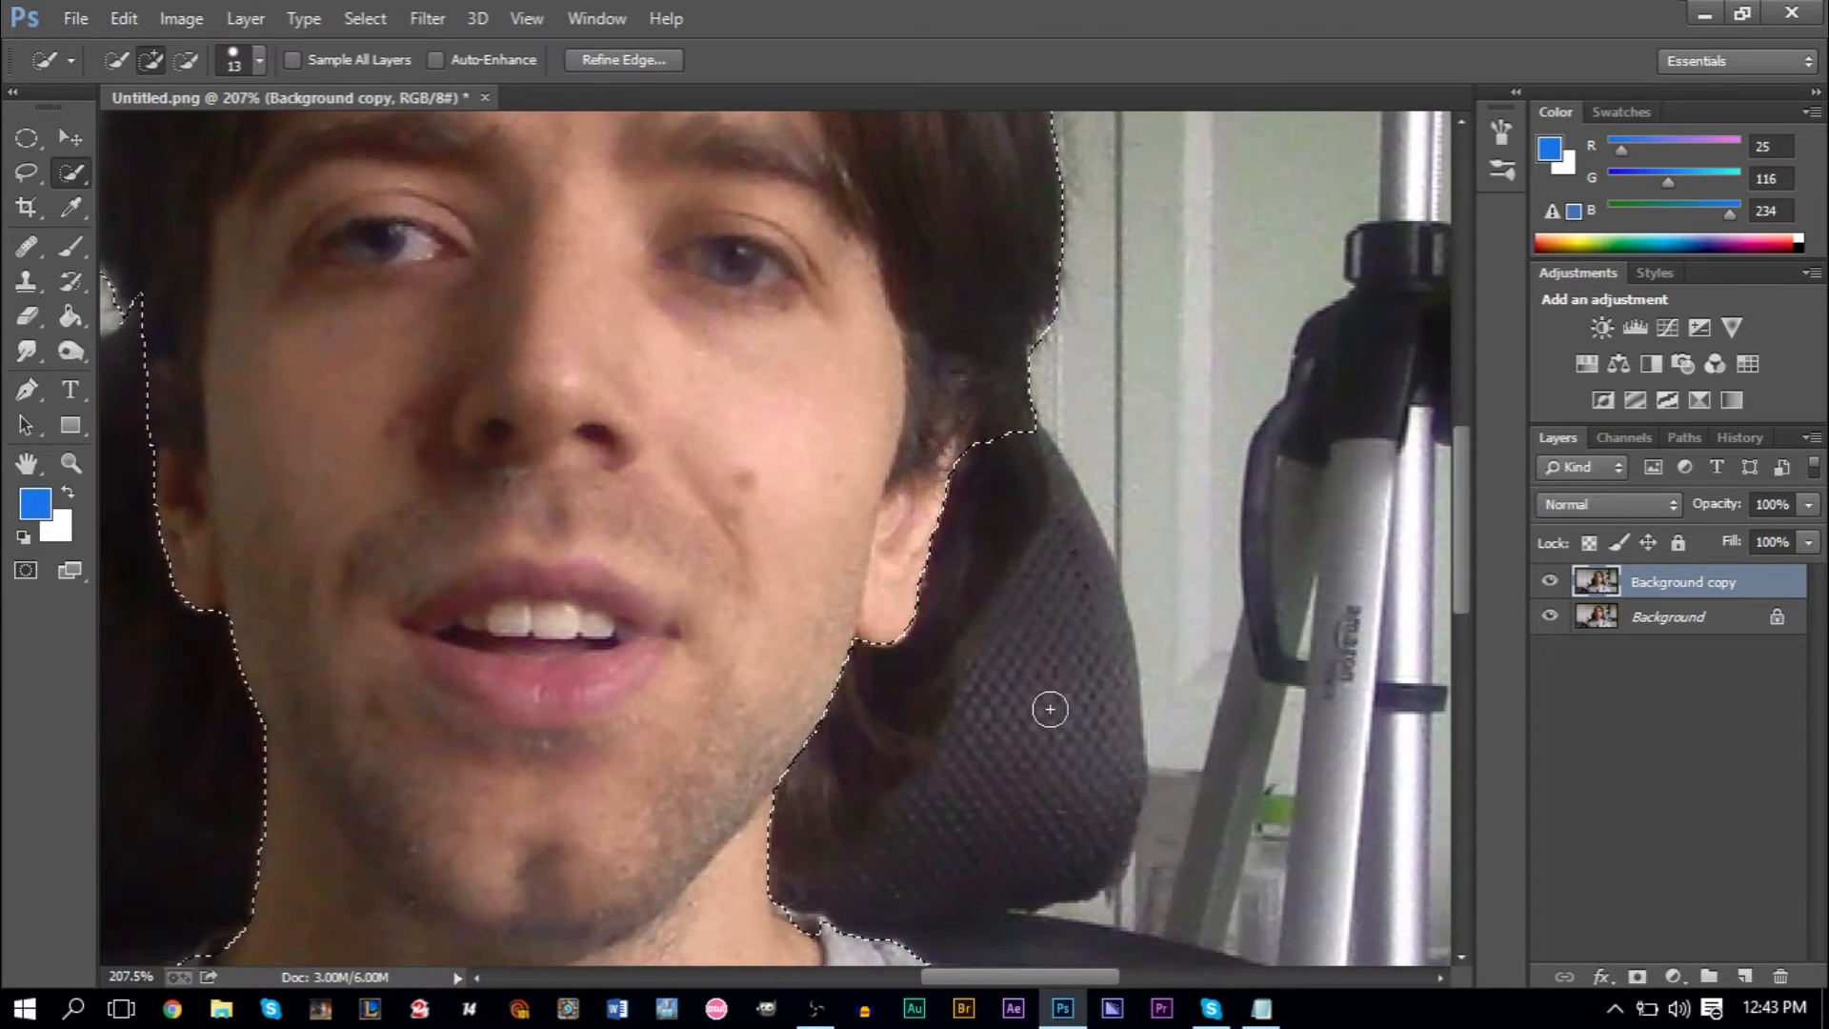
scroll(1013, 709, down, 8)
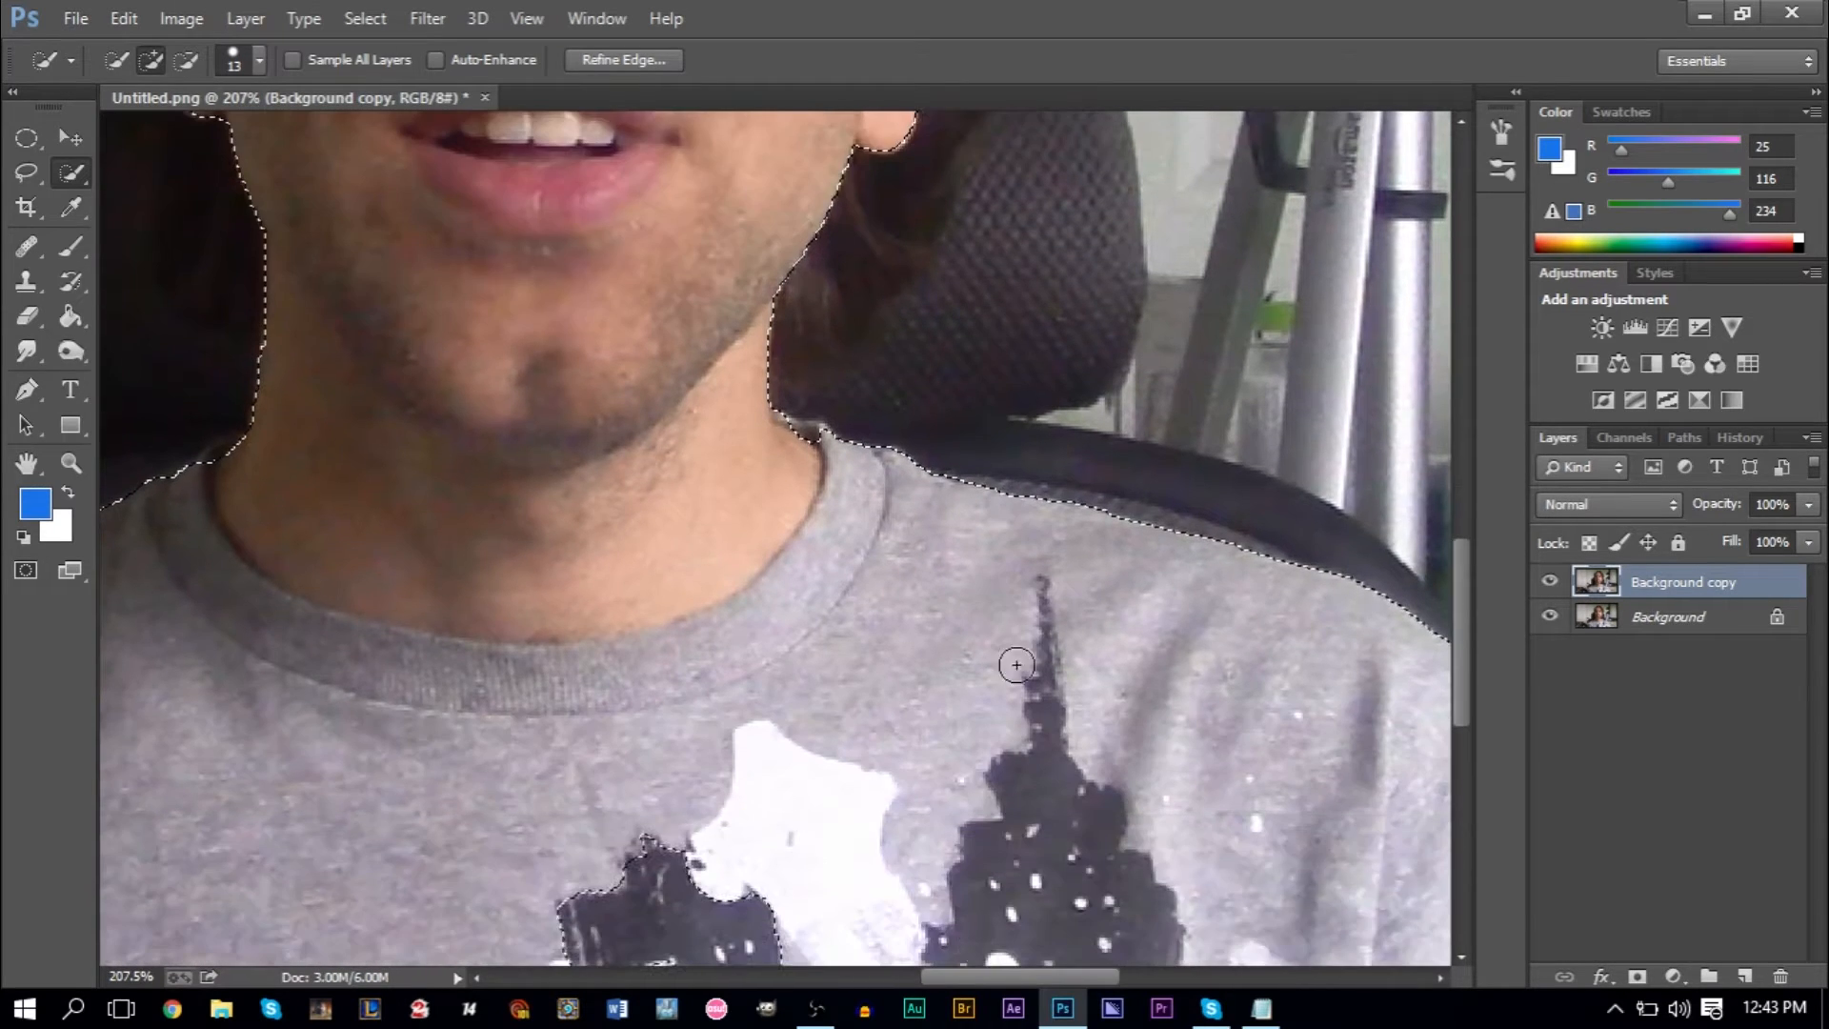
drag(991, 977, 1130, 969)
scroll(812, 666, down, 5)
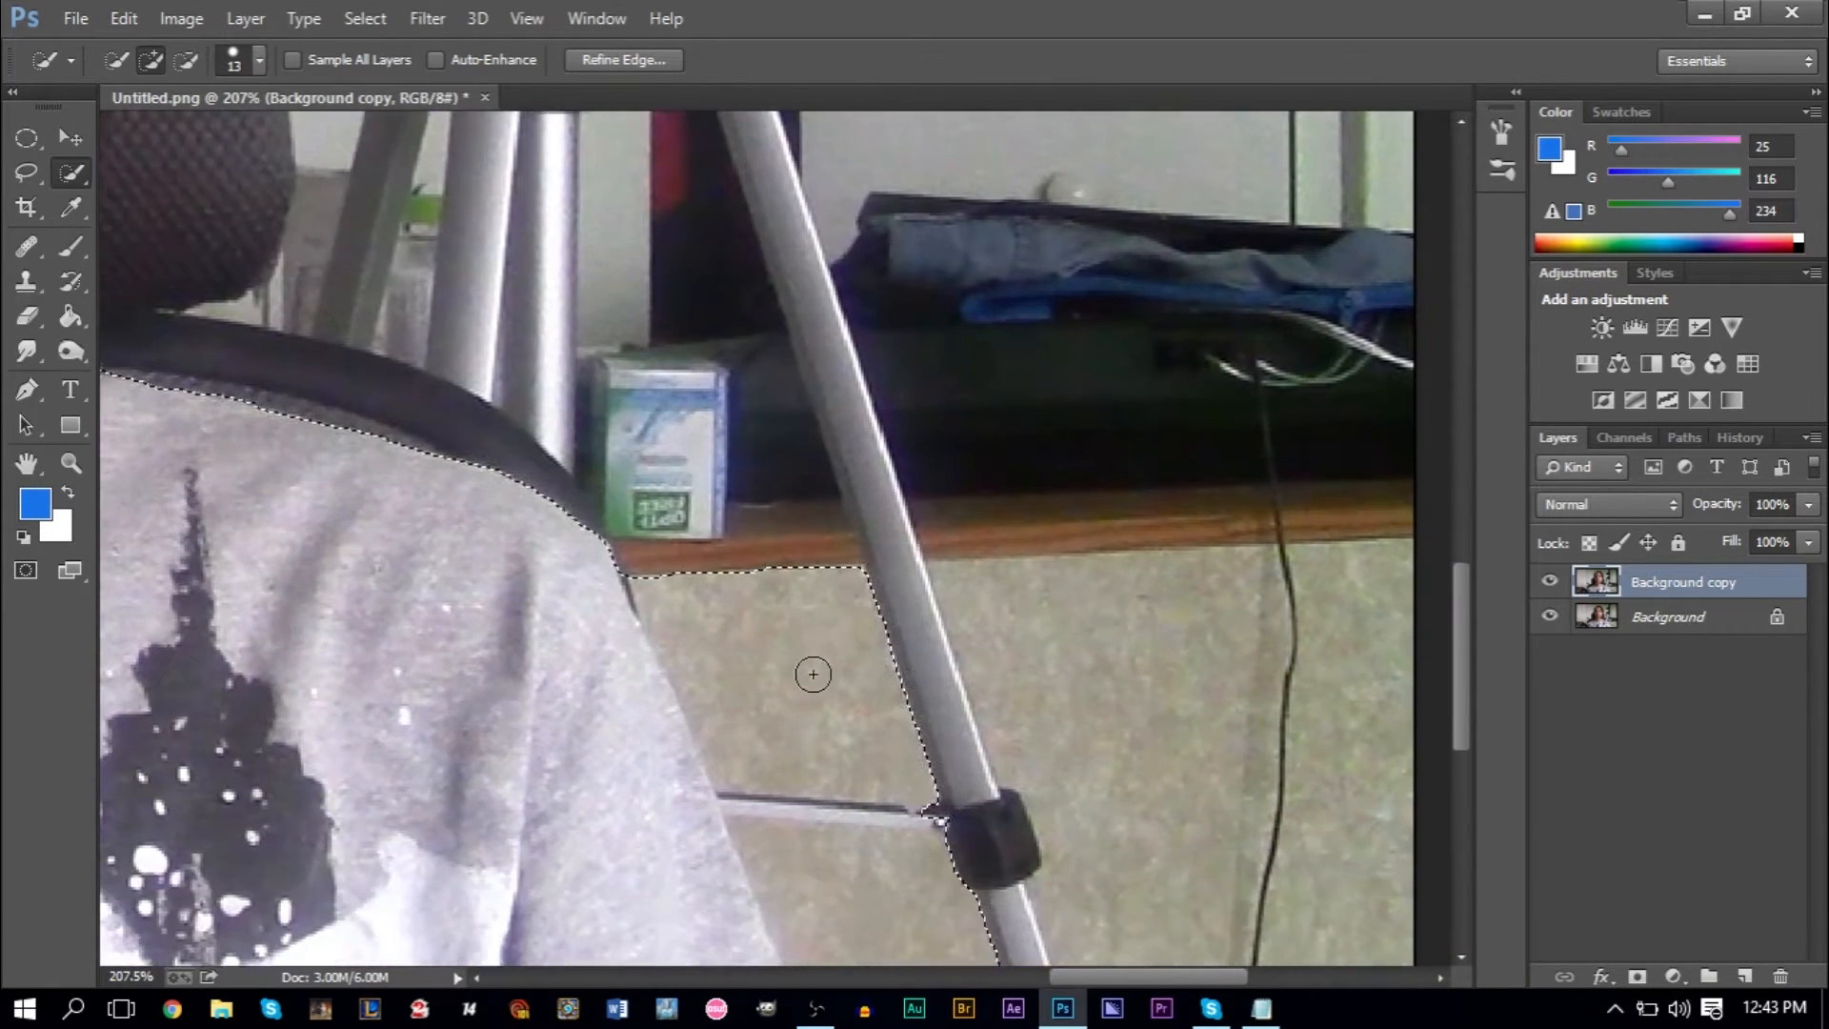
scroll(748, 639, down, 2)
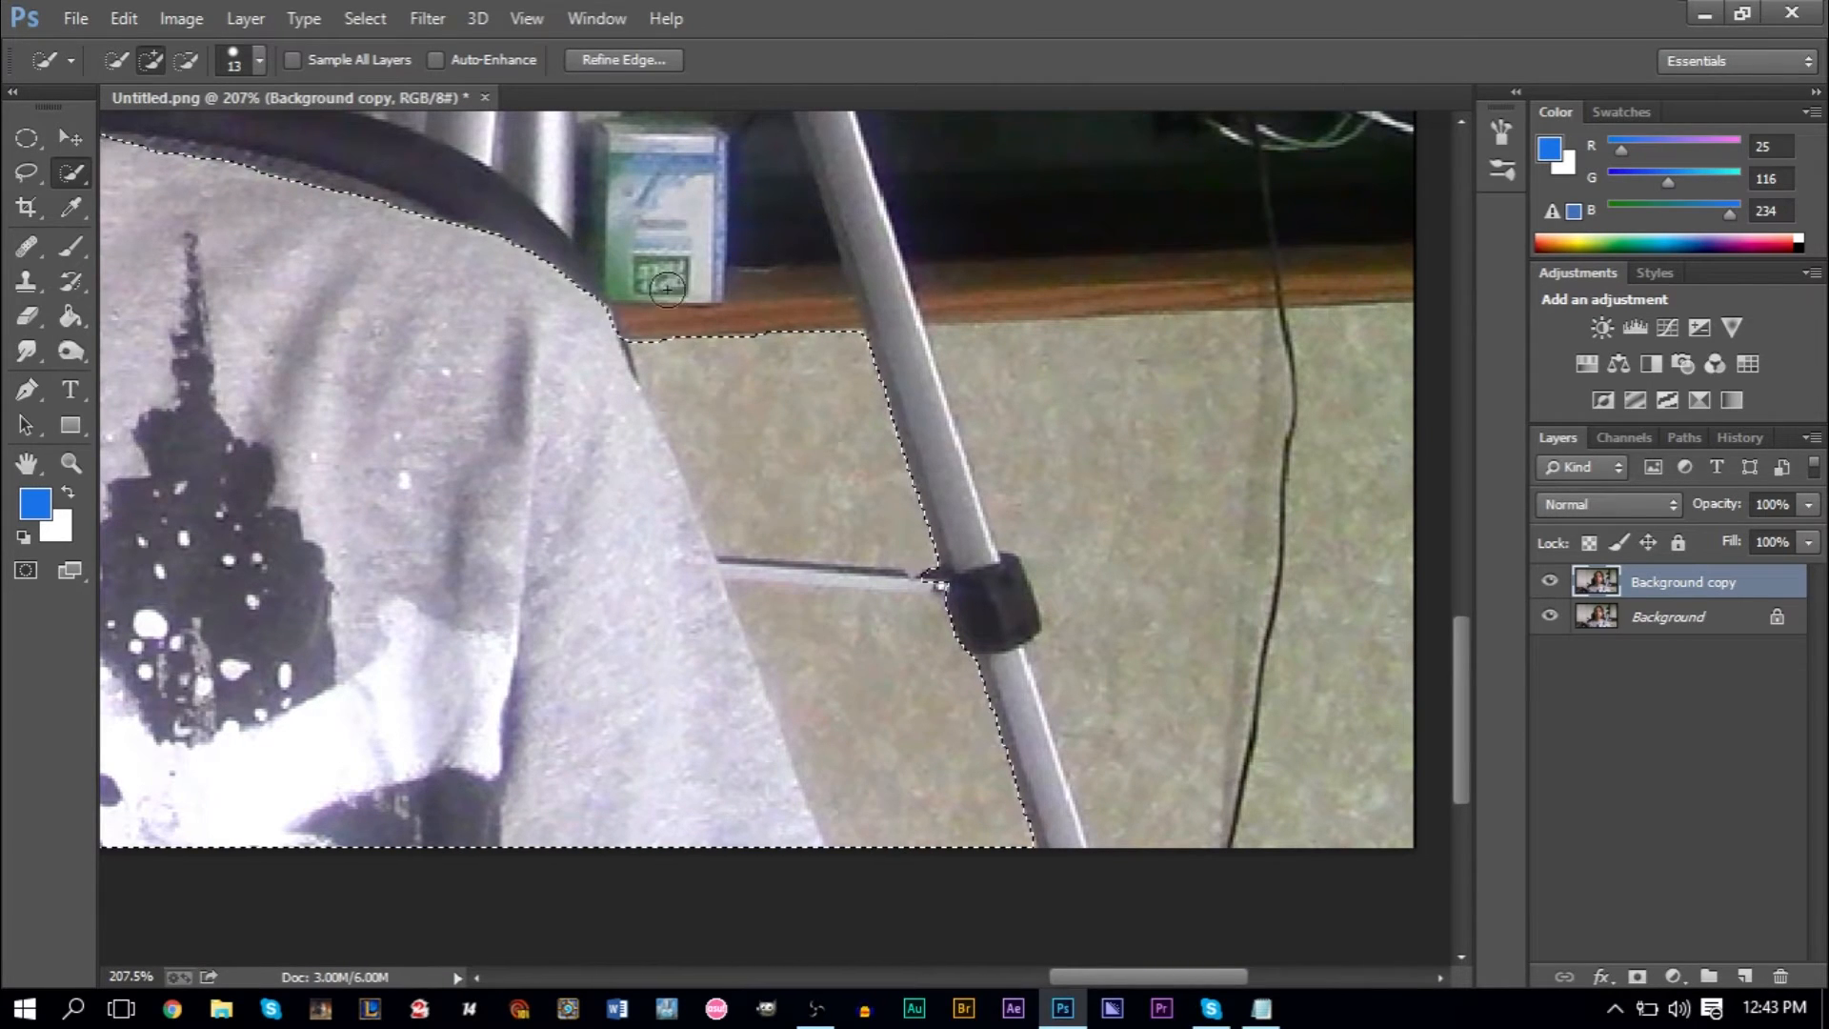
key(alt)
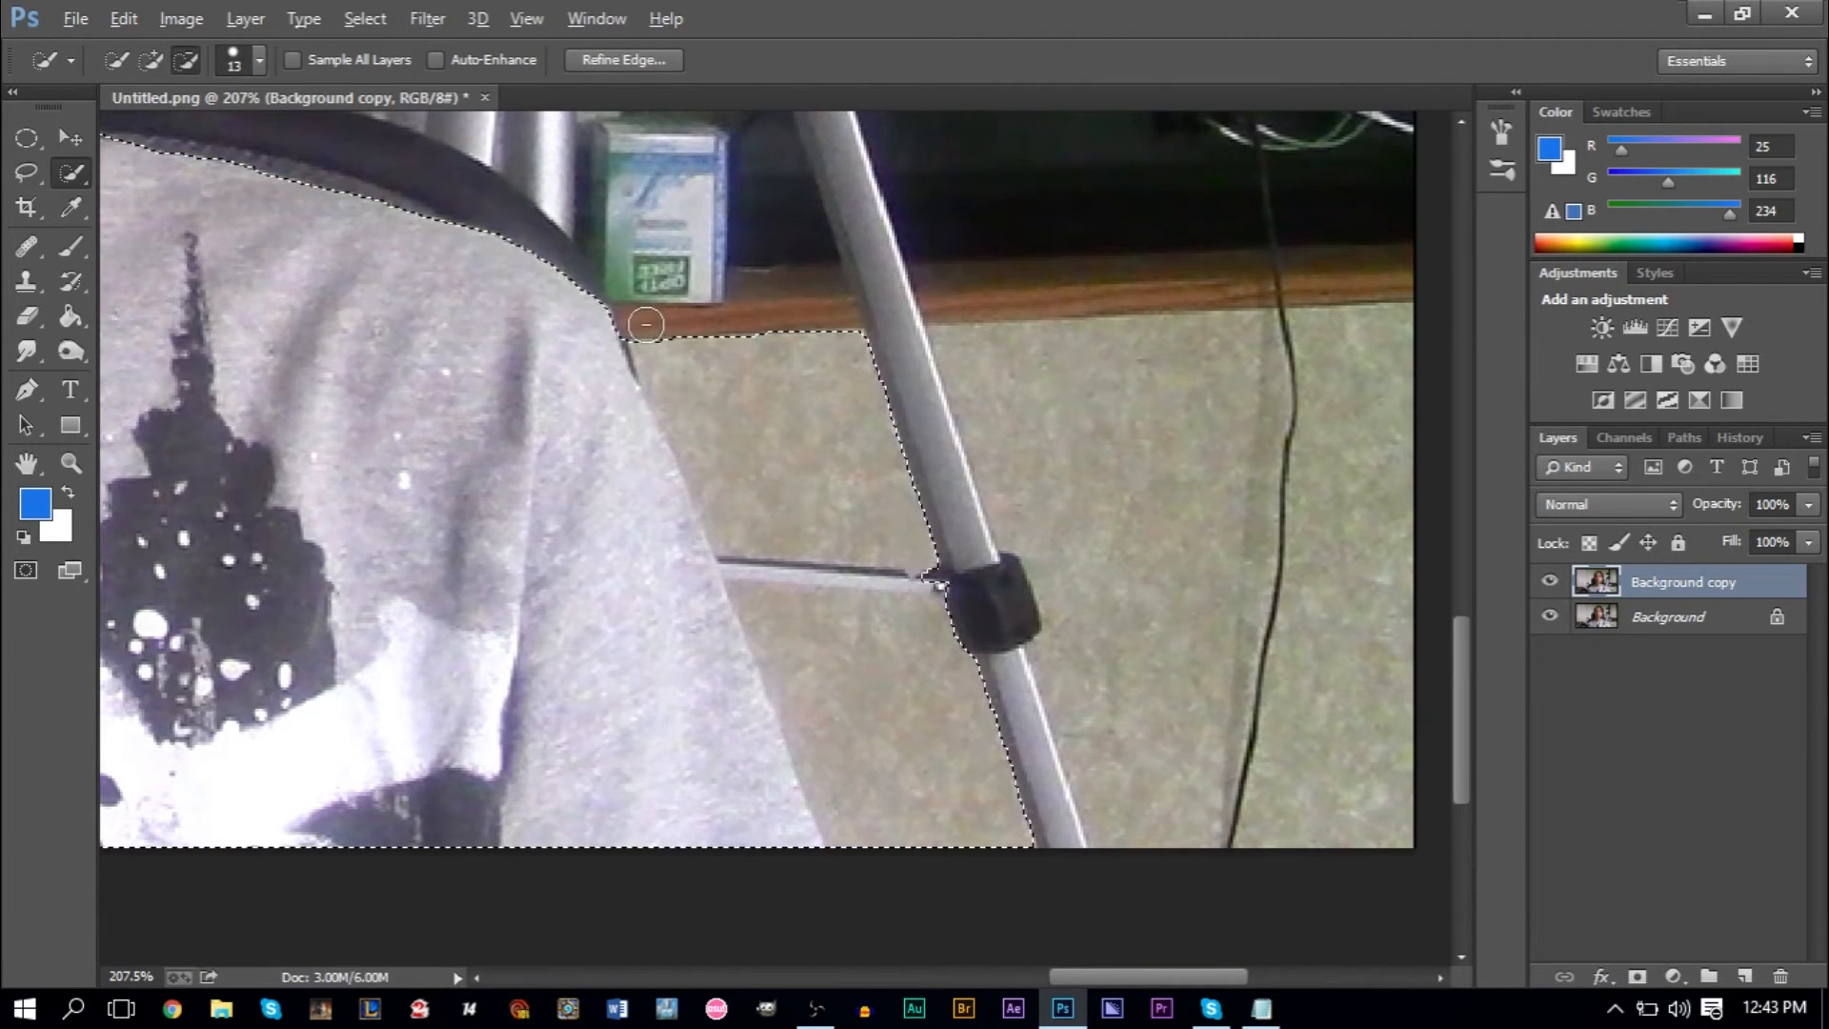
drag(739, 531, 800, 688)
click(866, 823)
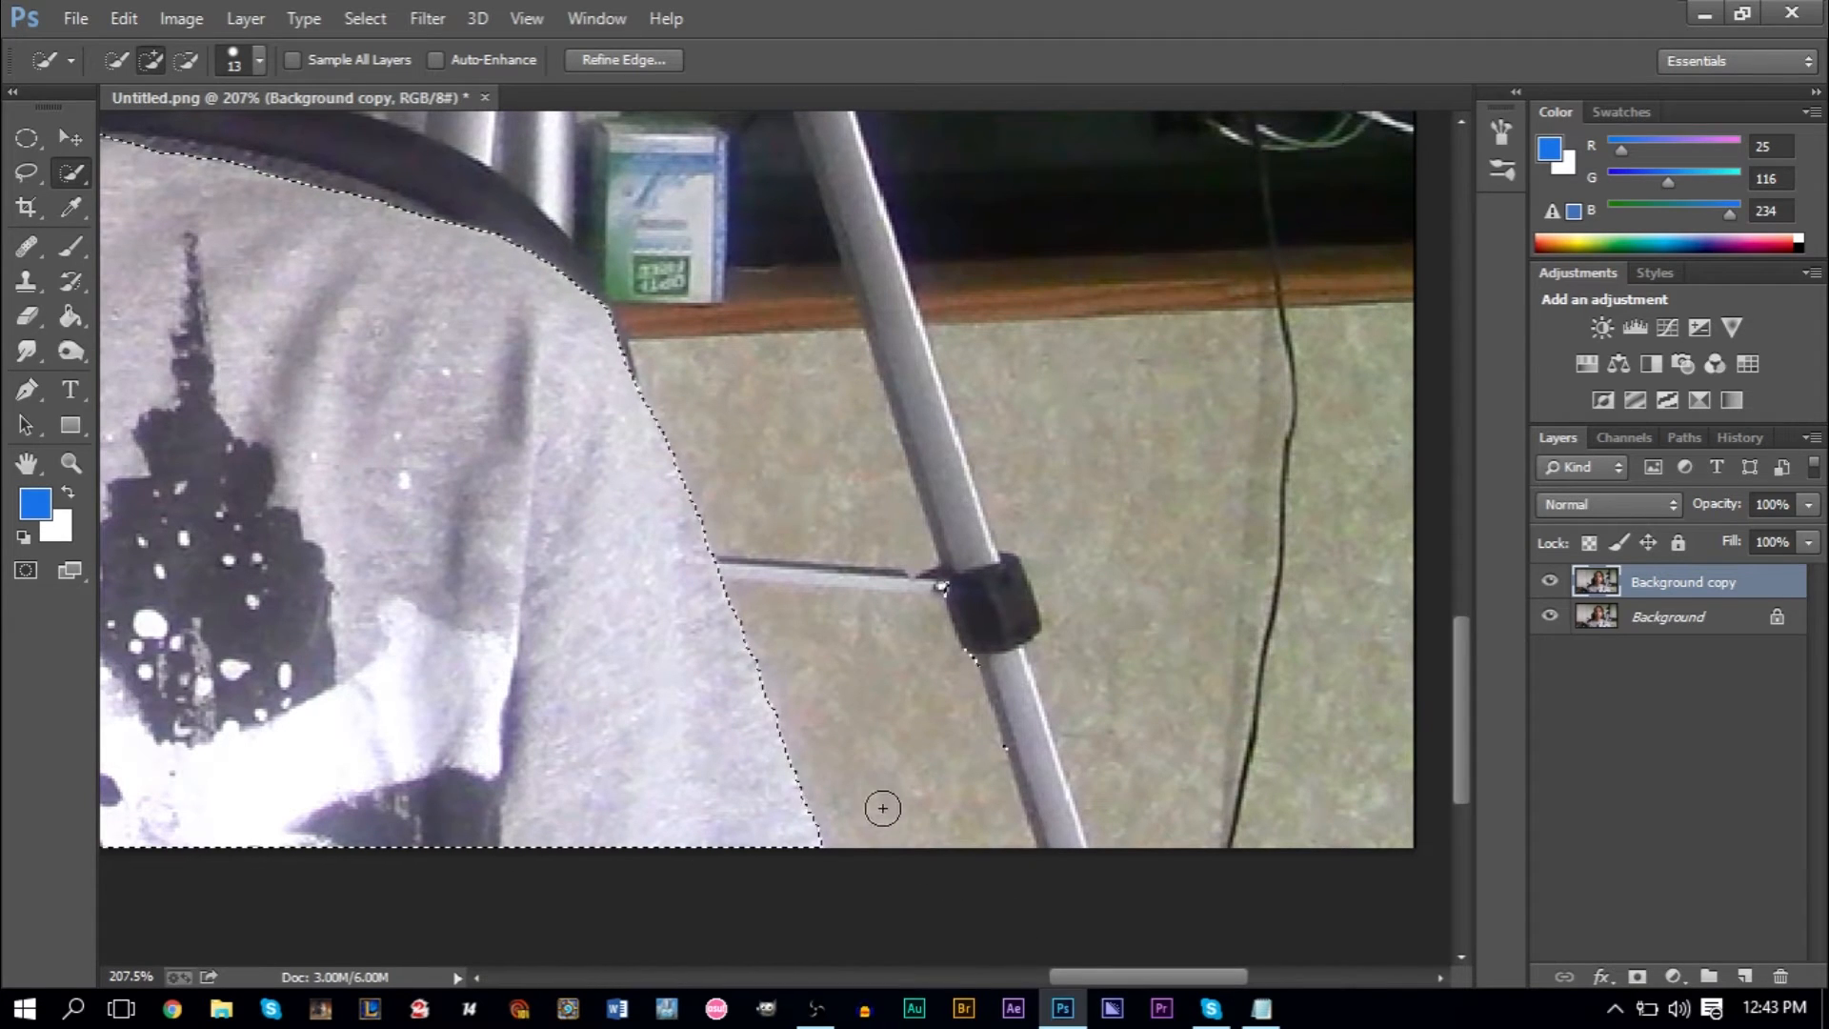
key(alt)
scroll(673, 686, down, 5)
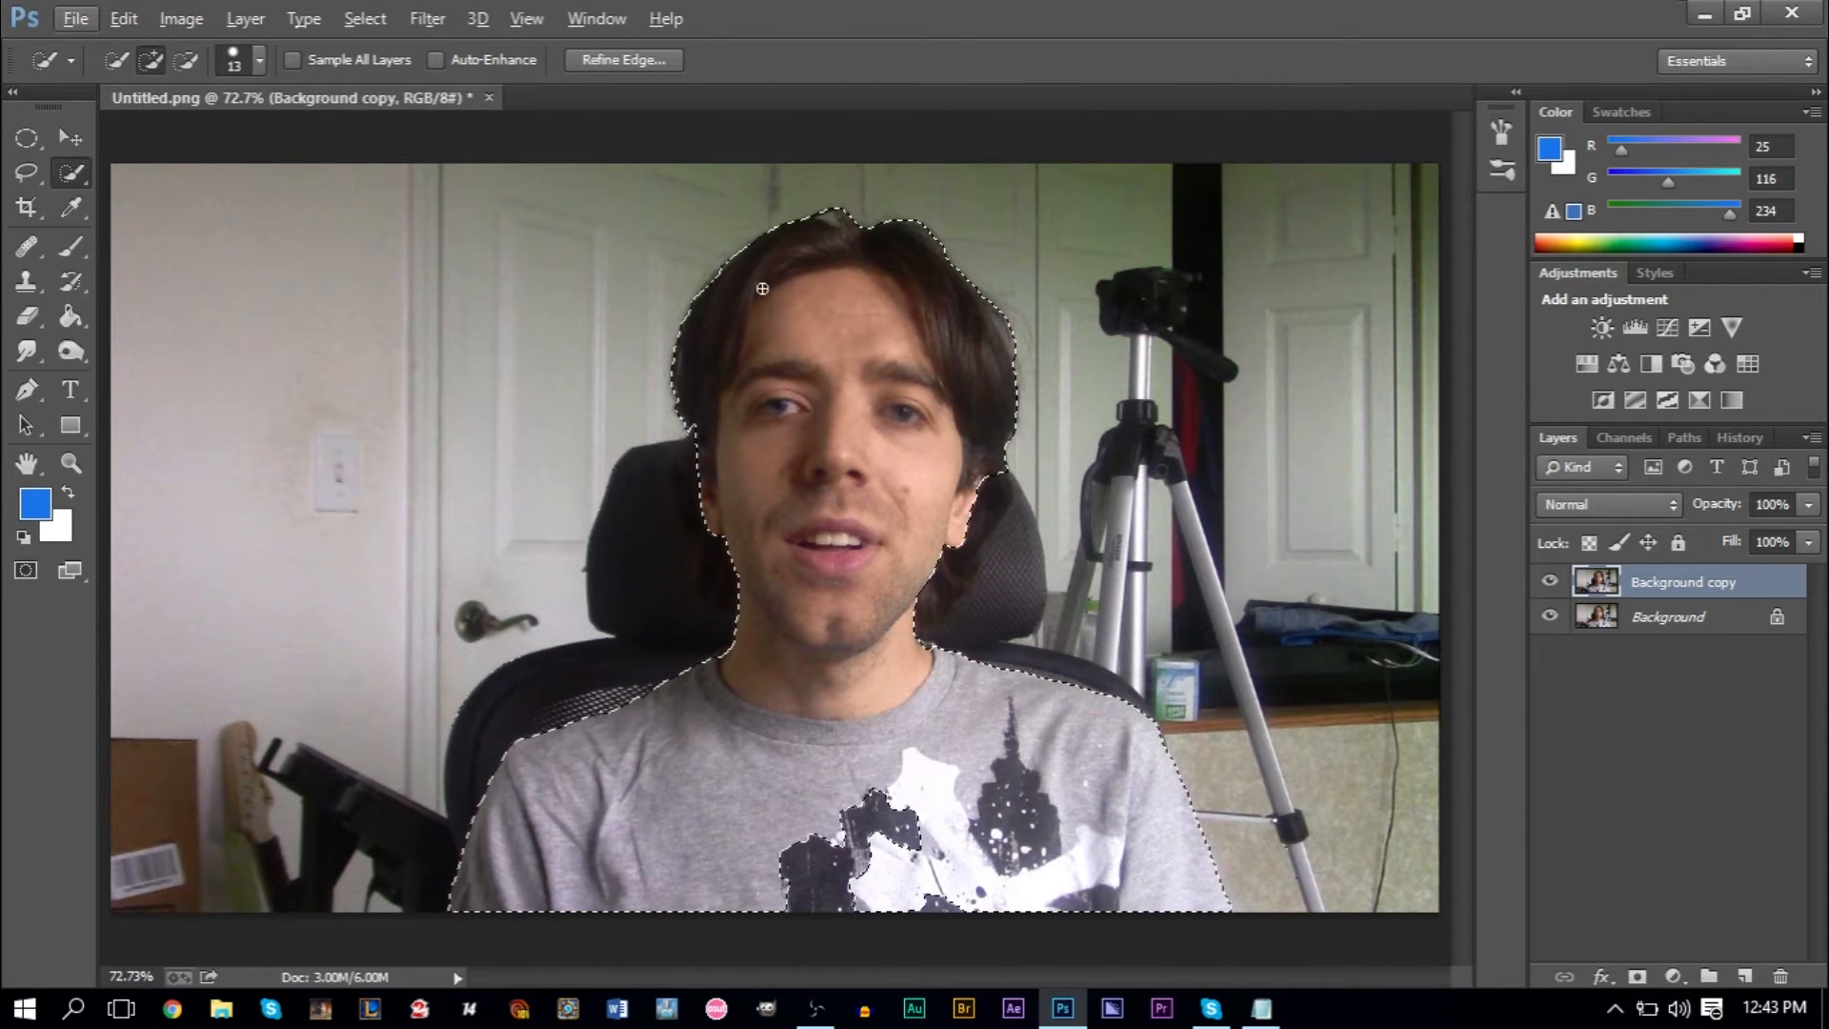
- Examine the selection outline along the shoulder, ear and hair, and over the whole figure
key(alt)
scroll(553, 721, up, 5)
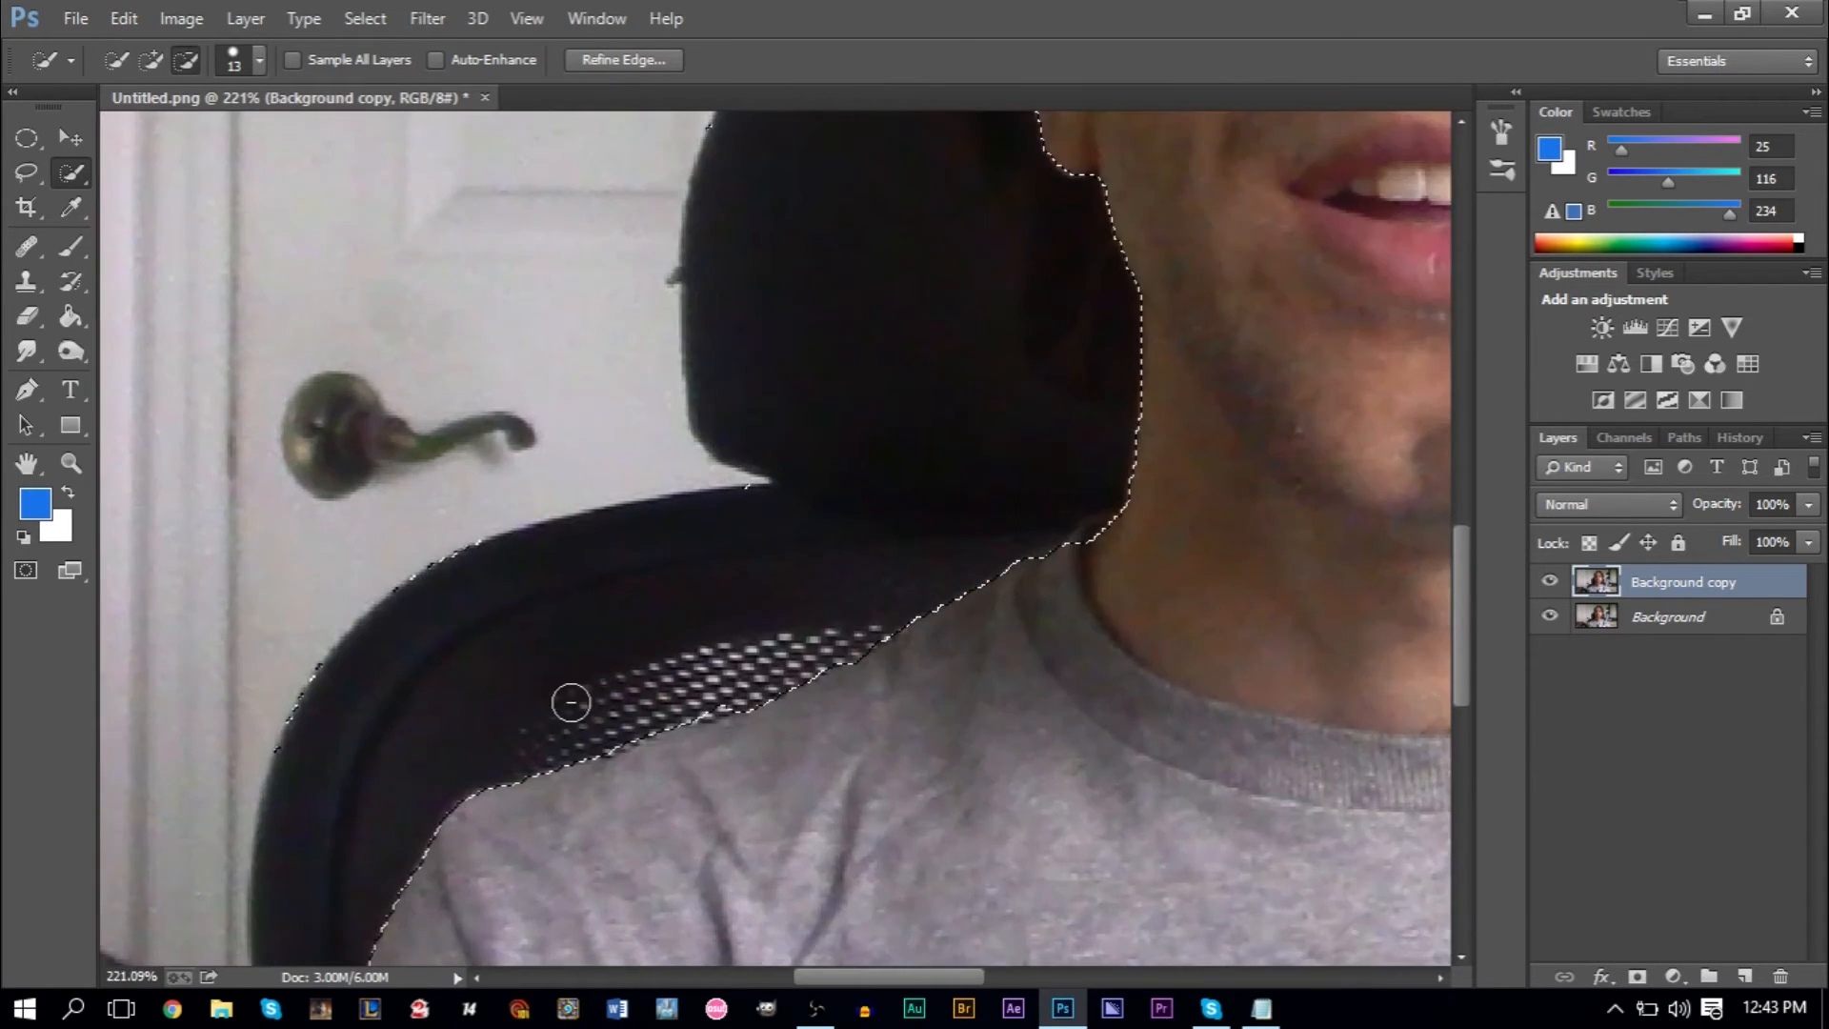
scroll(571, 703, up, 3)
scroll(853, 666, up, 8)
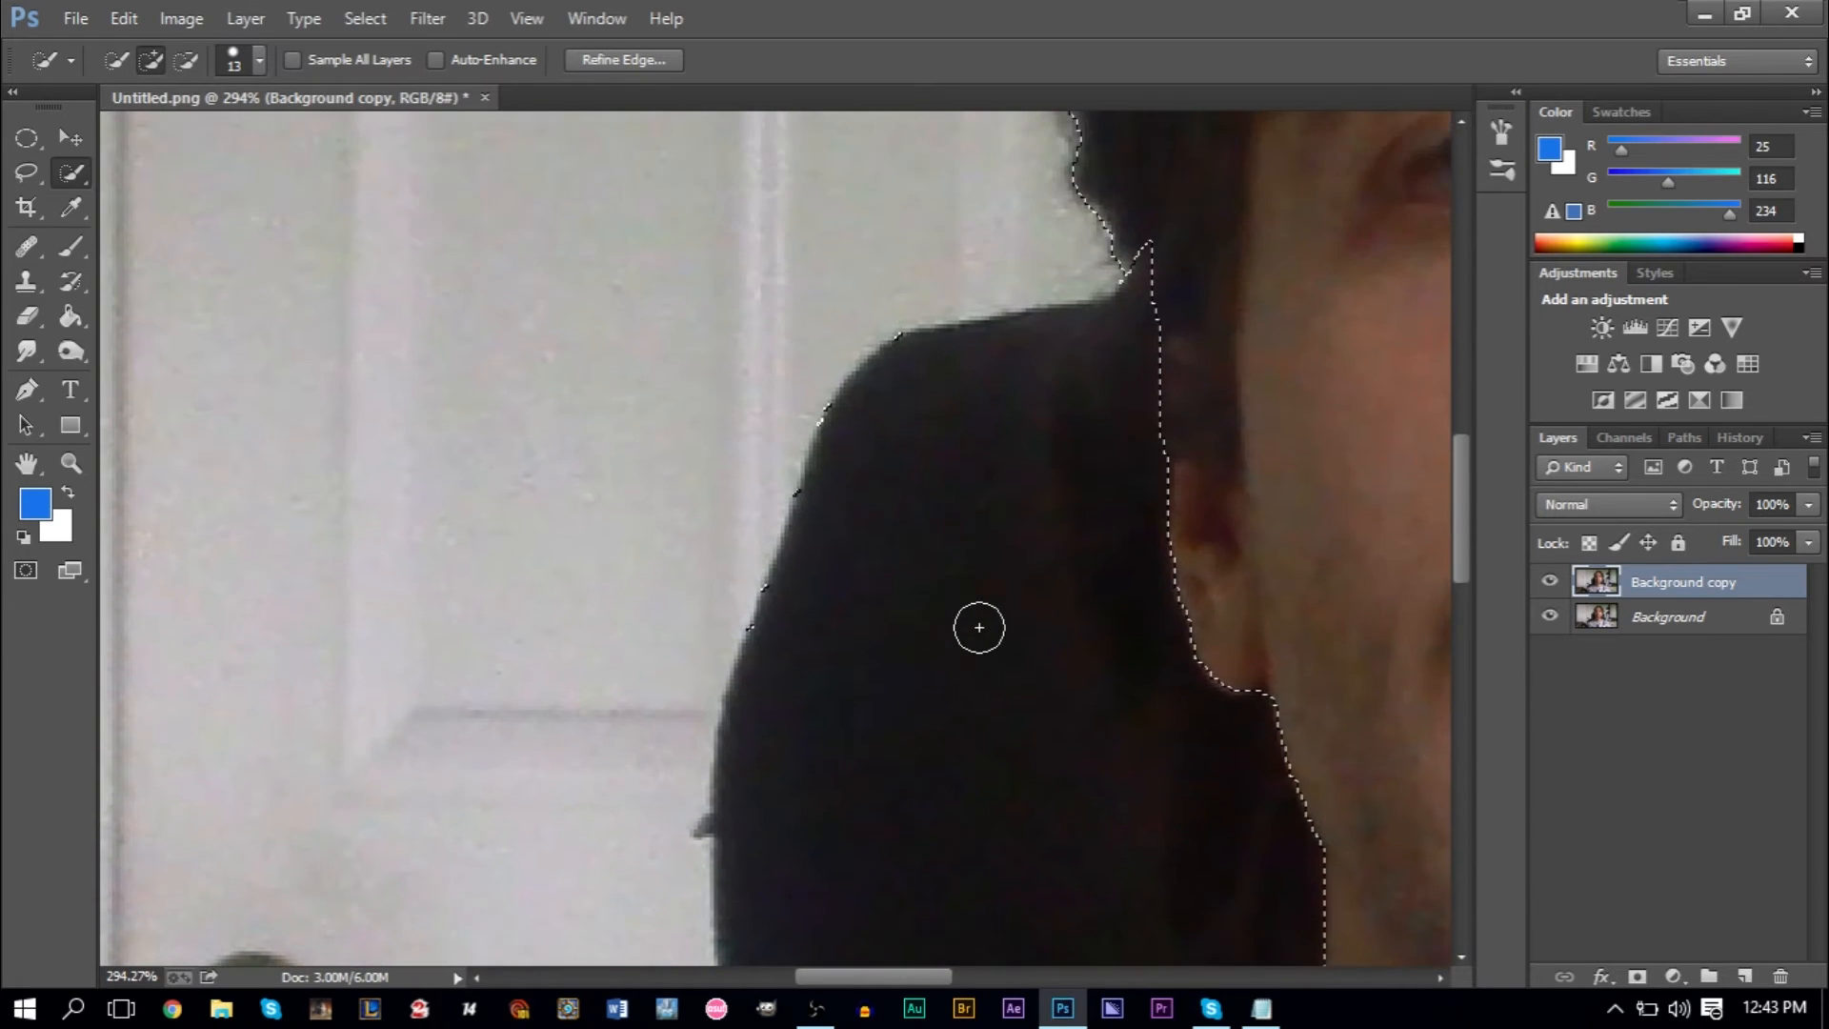
scroll(980, 627, up, 7)
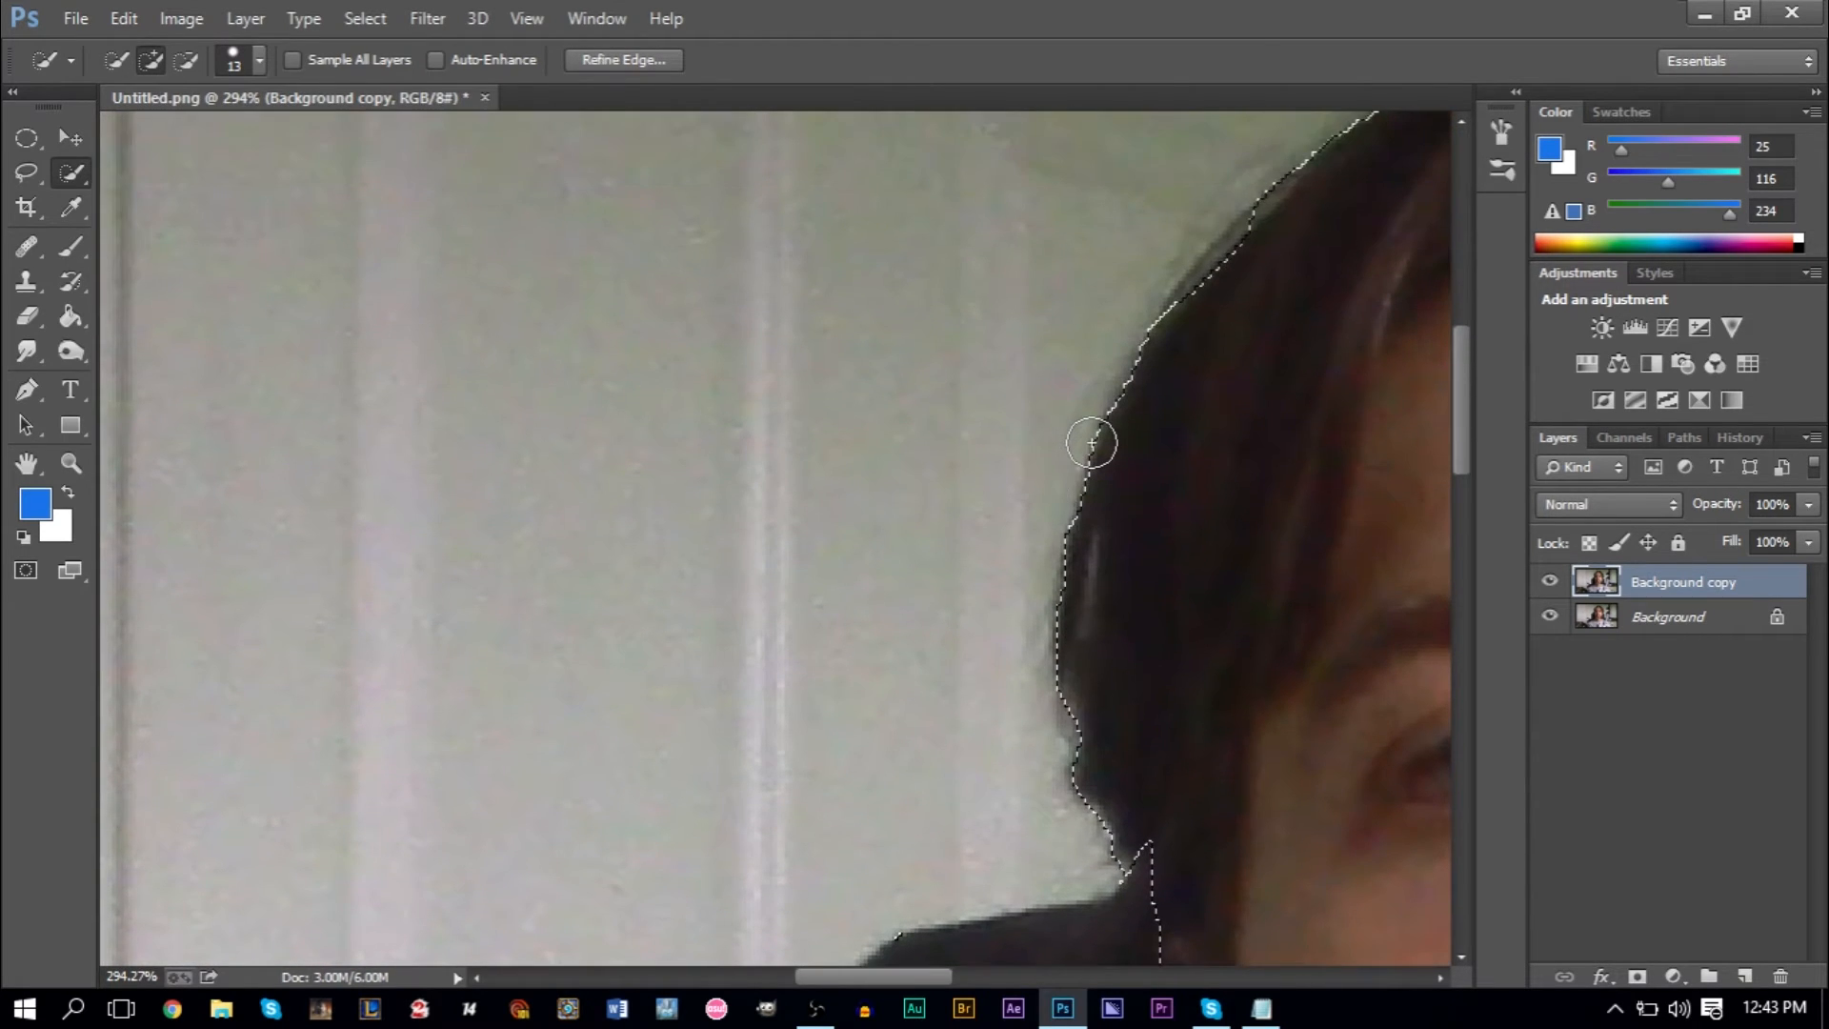
key(alt)
scroll(1091, 443, down, 8)
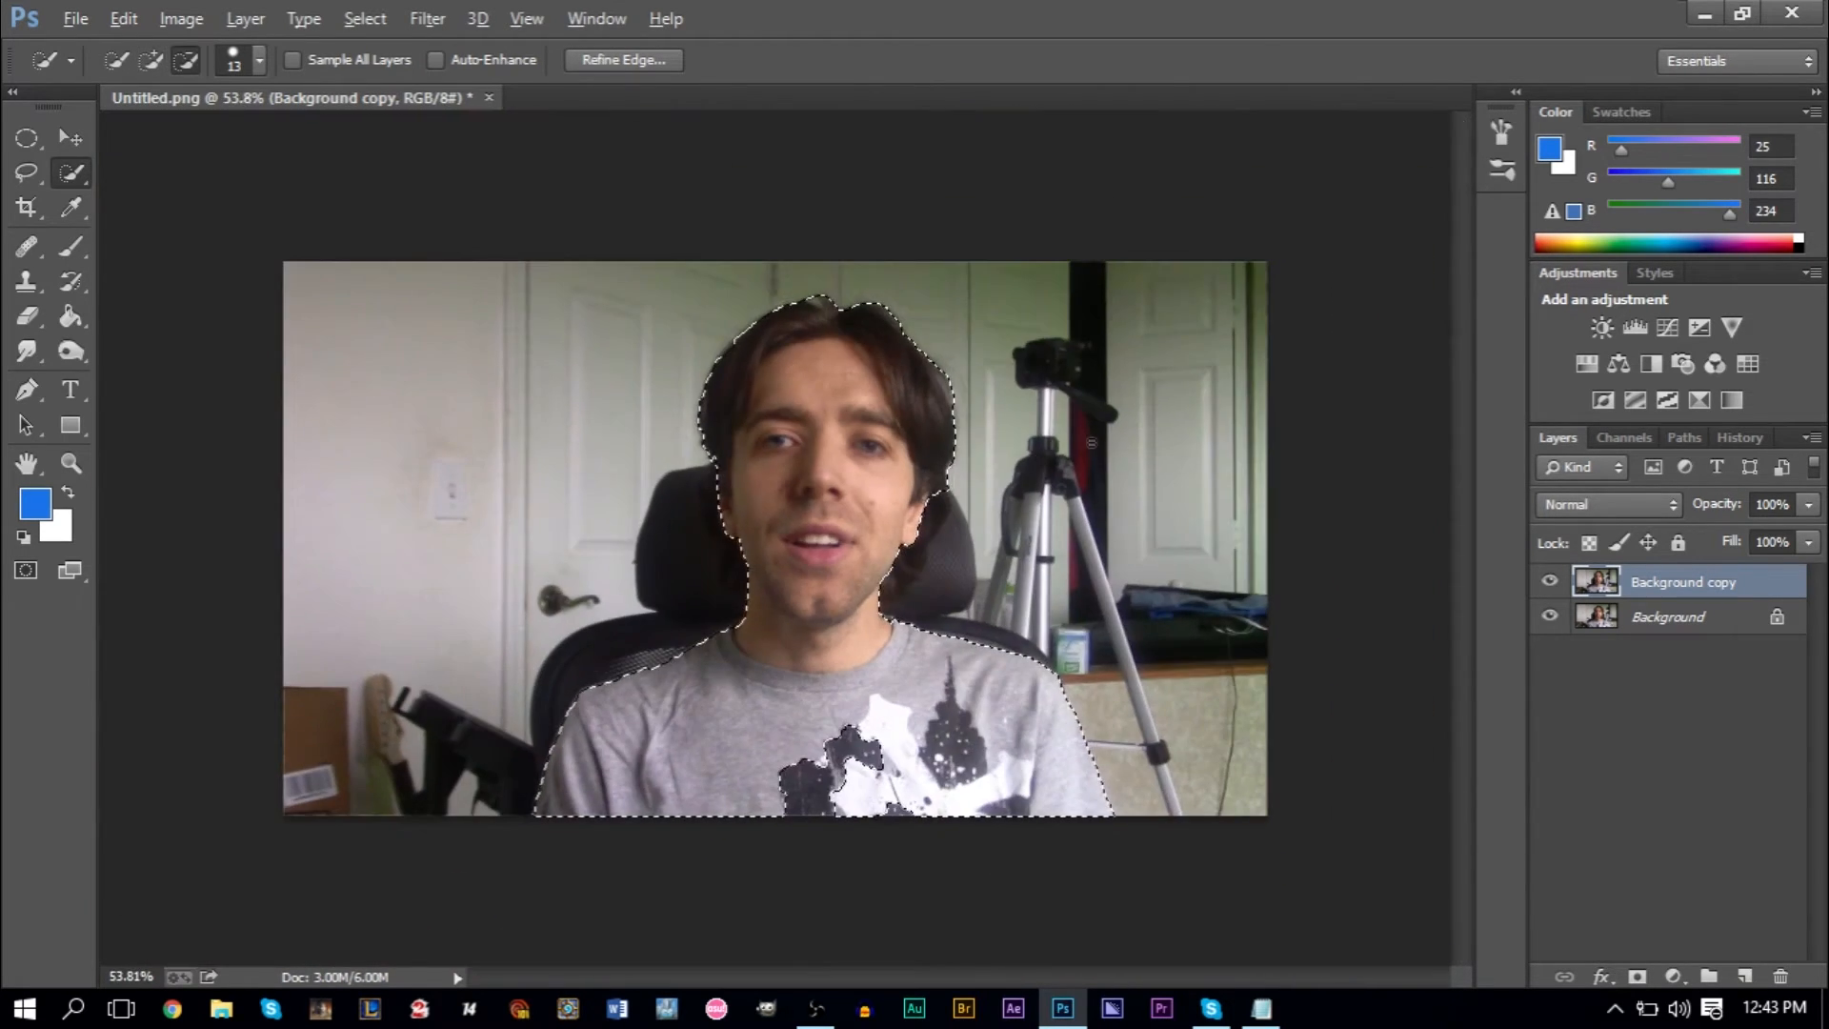
scroll(1091, 443, up, 2)
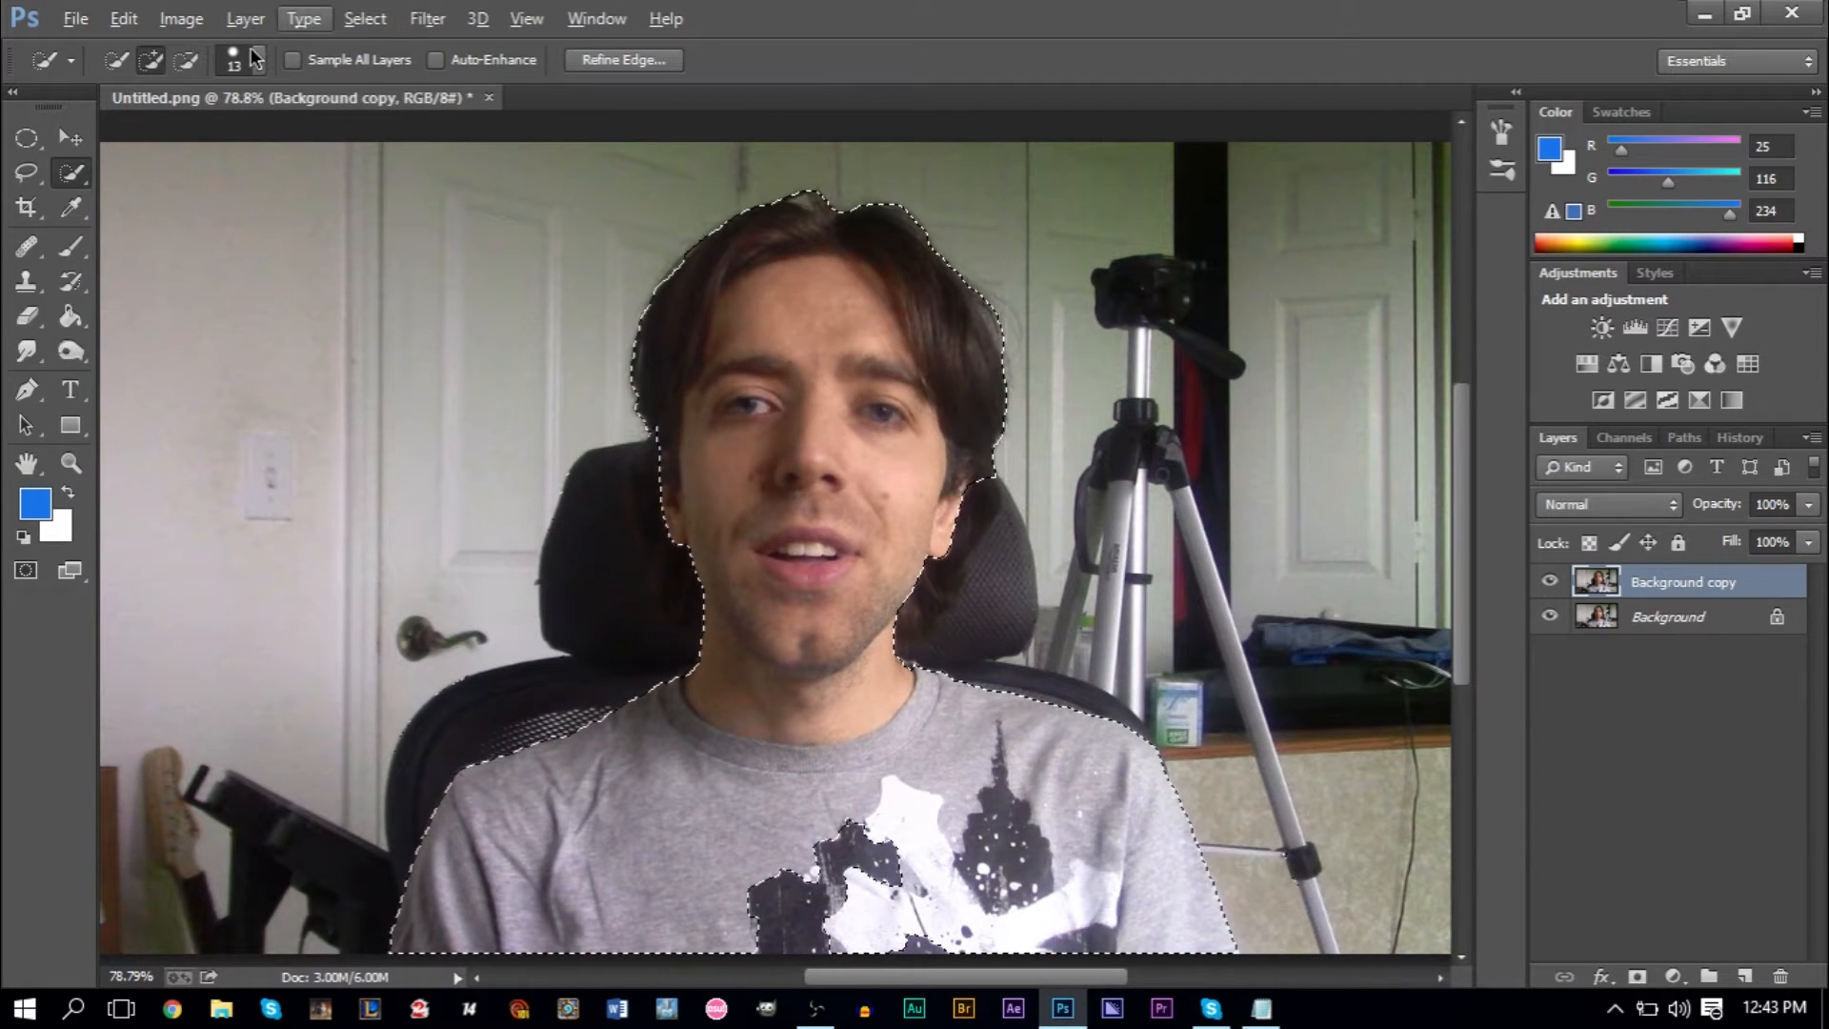
click(362, 21)
click(363, 23)
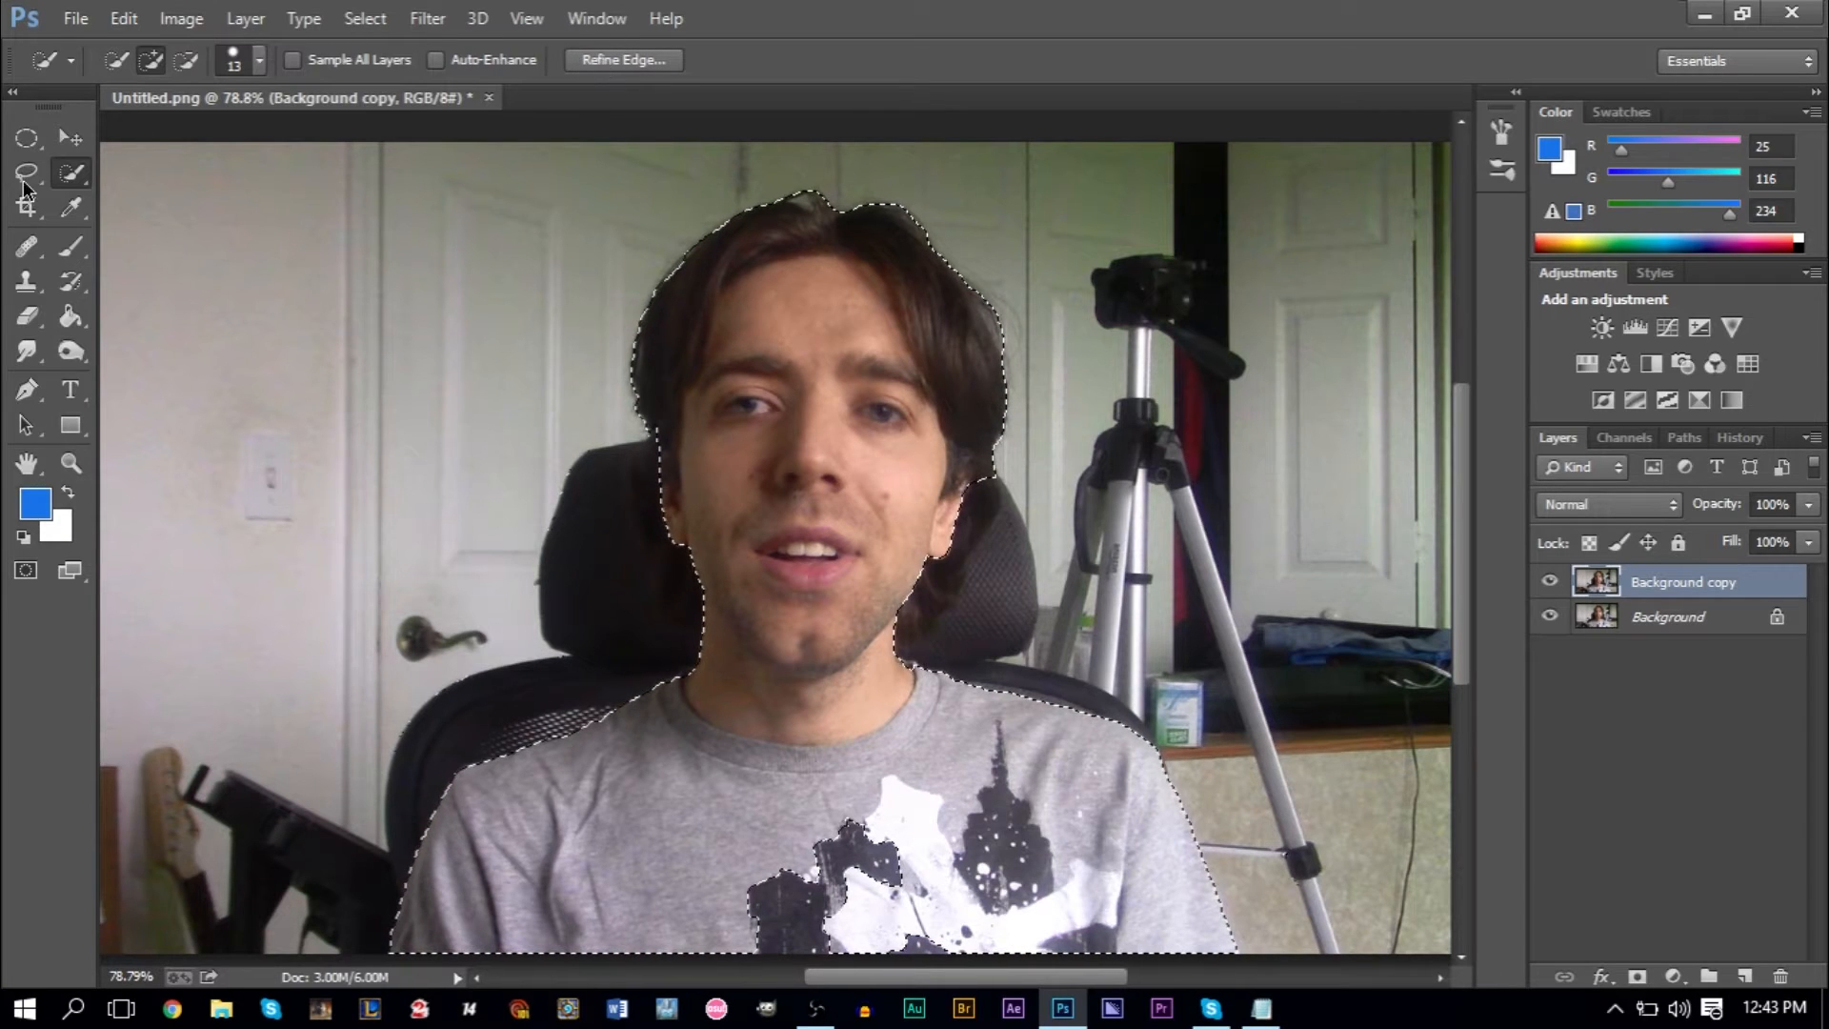
- Preview the man's selection in the Refine Edge overlay to check its coverage, and close it without applying changes
click(621, 63)
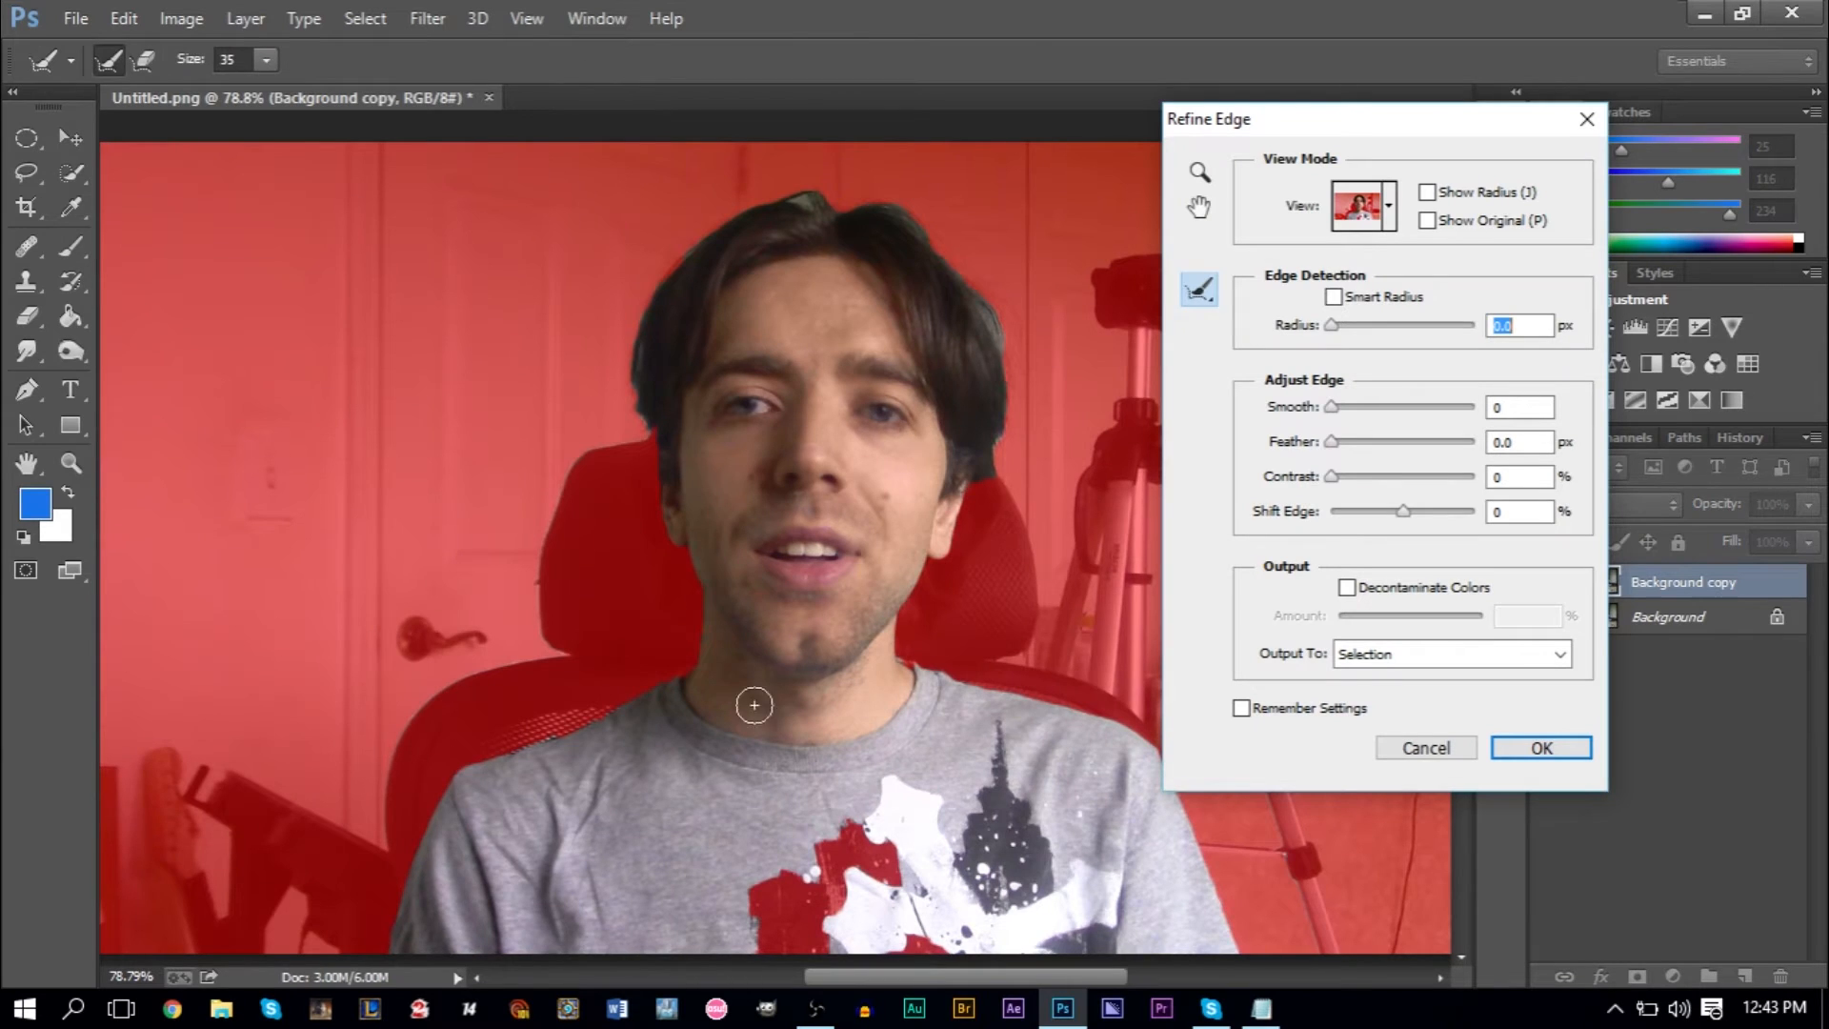
drag(1480, 122, 1825, 183)
mouse_move(1462, 494)
mouse_down()
mouse_move(1461, 528)
mouse_move(1466, 475)
mouse_move(1471, 517)
mouse_up()
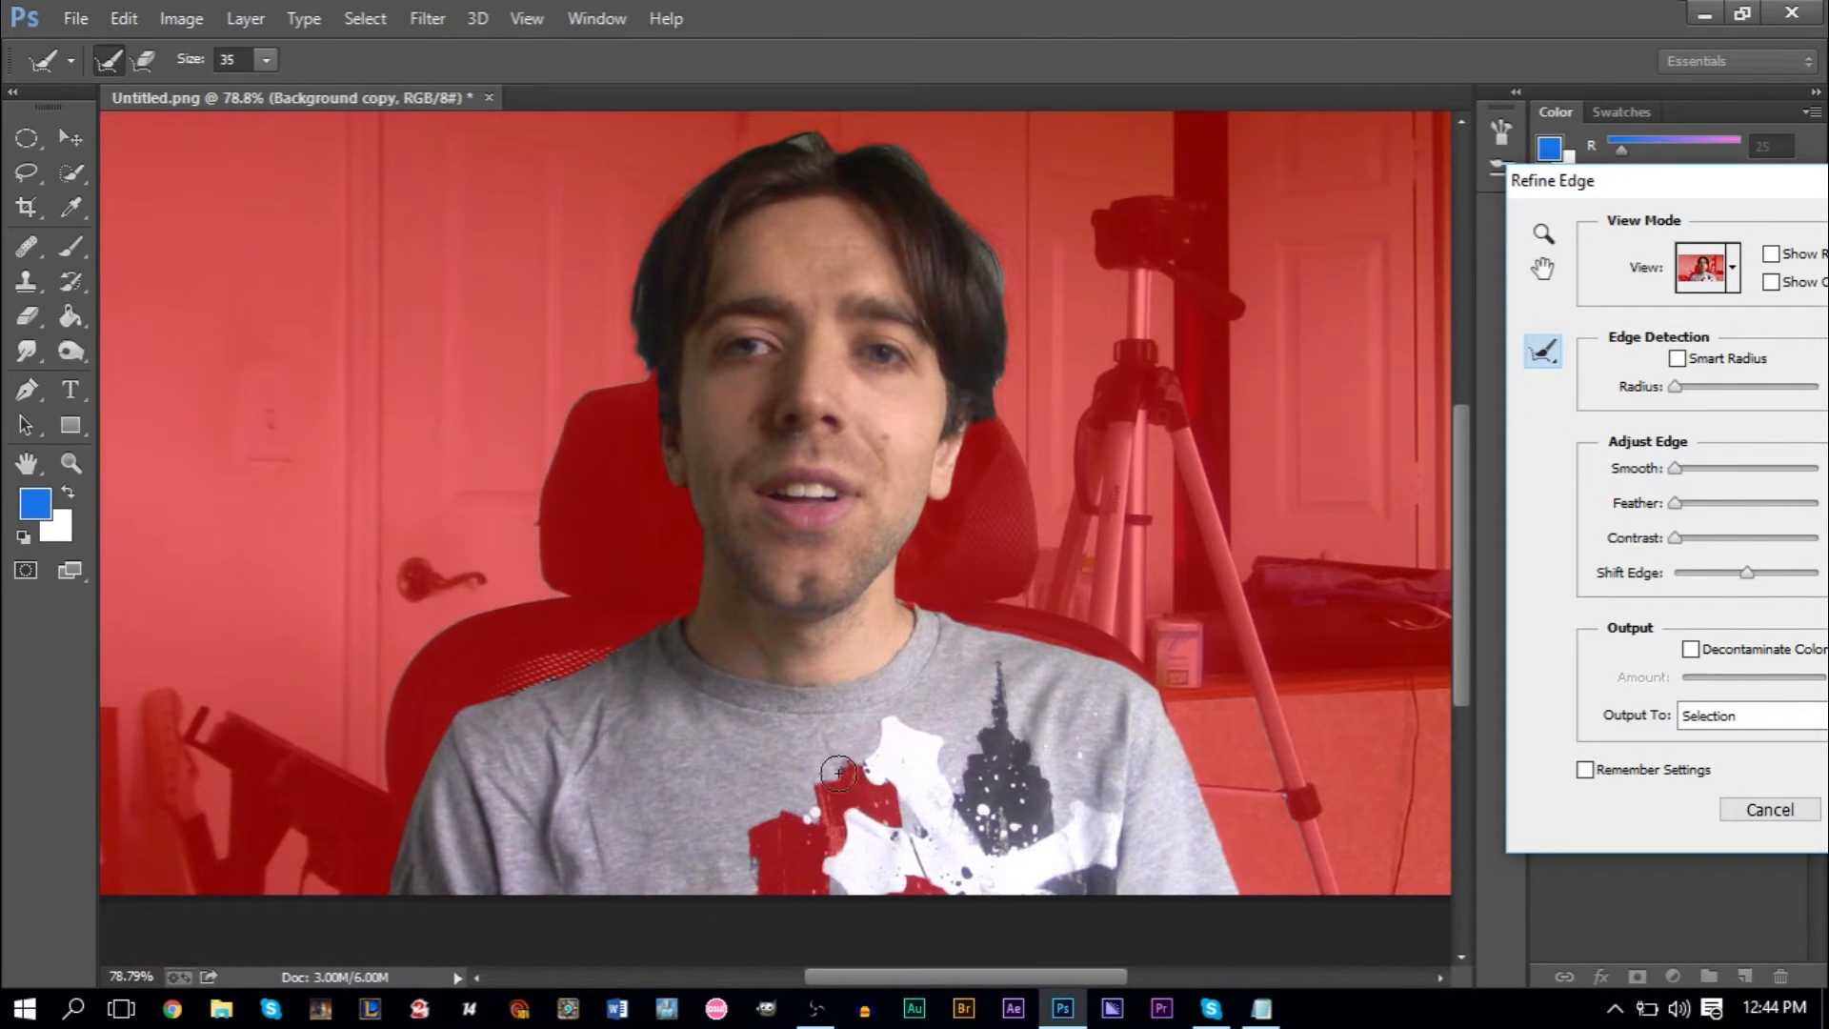
drag(1673, 180, 1356, 222)
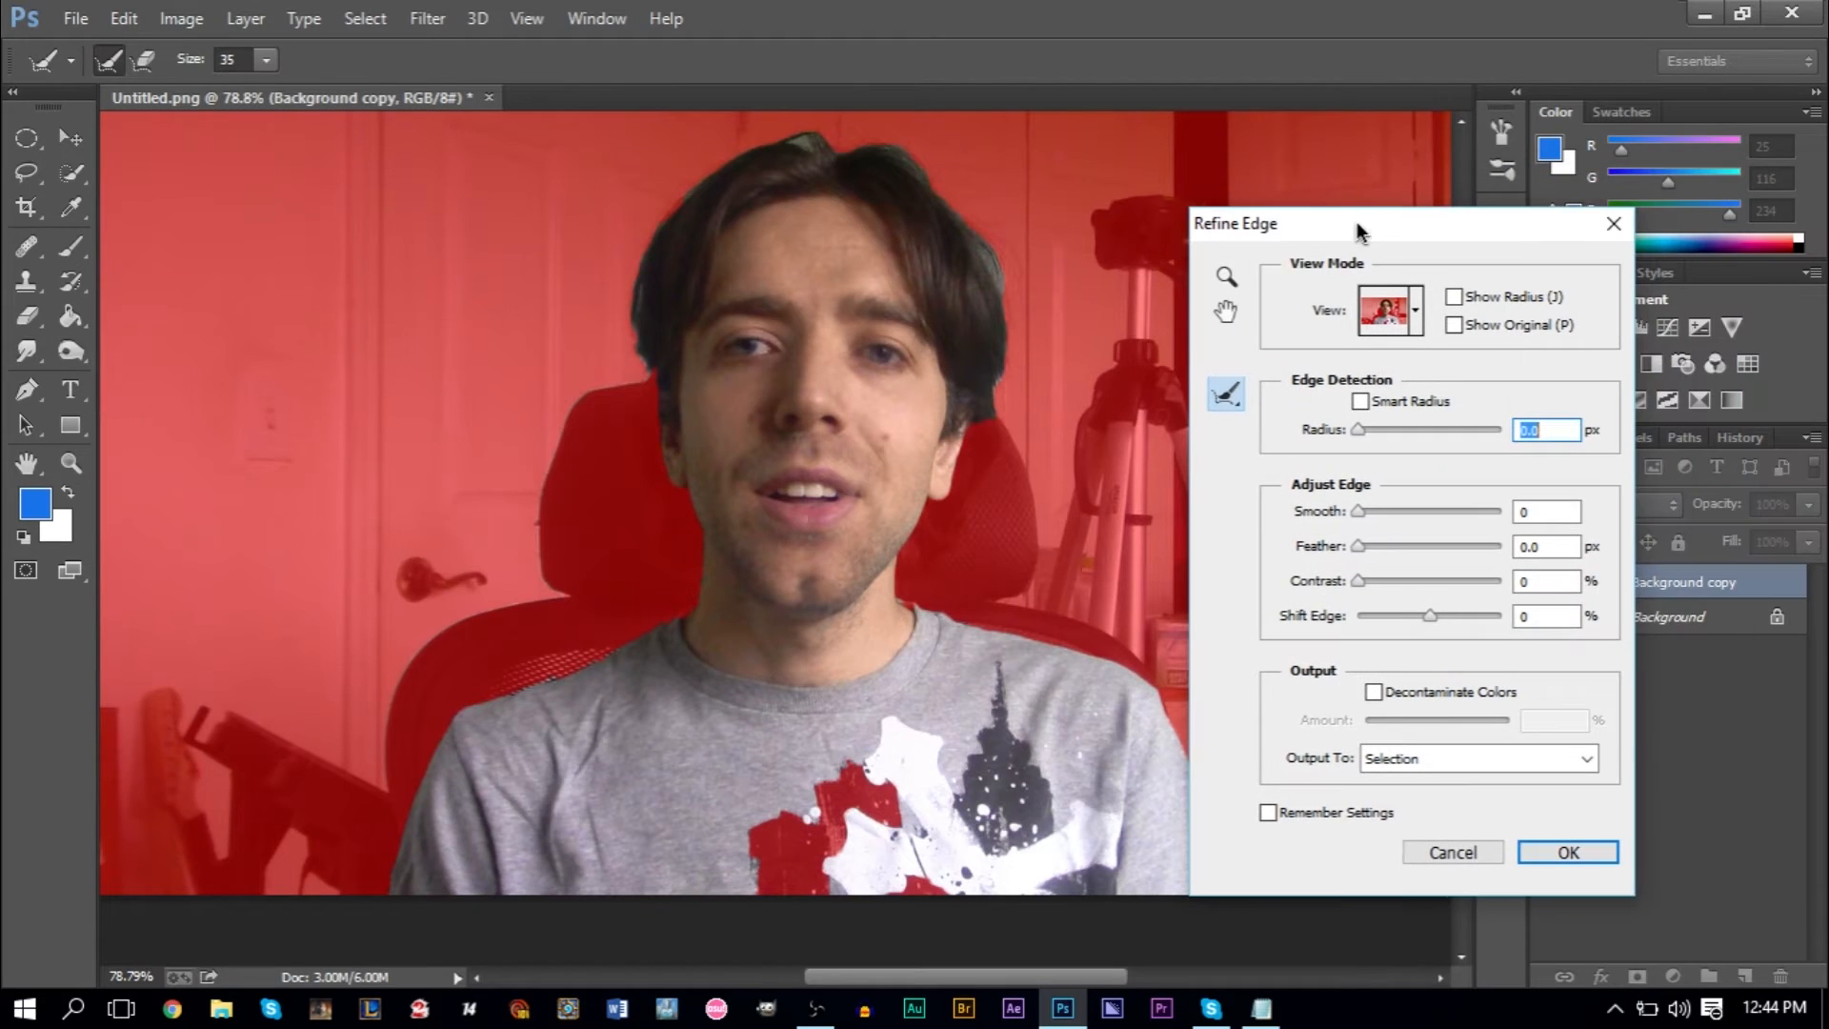
click(1614, 229)
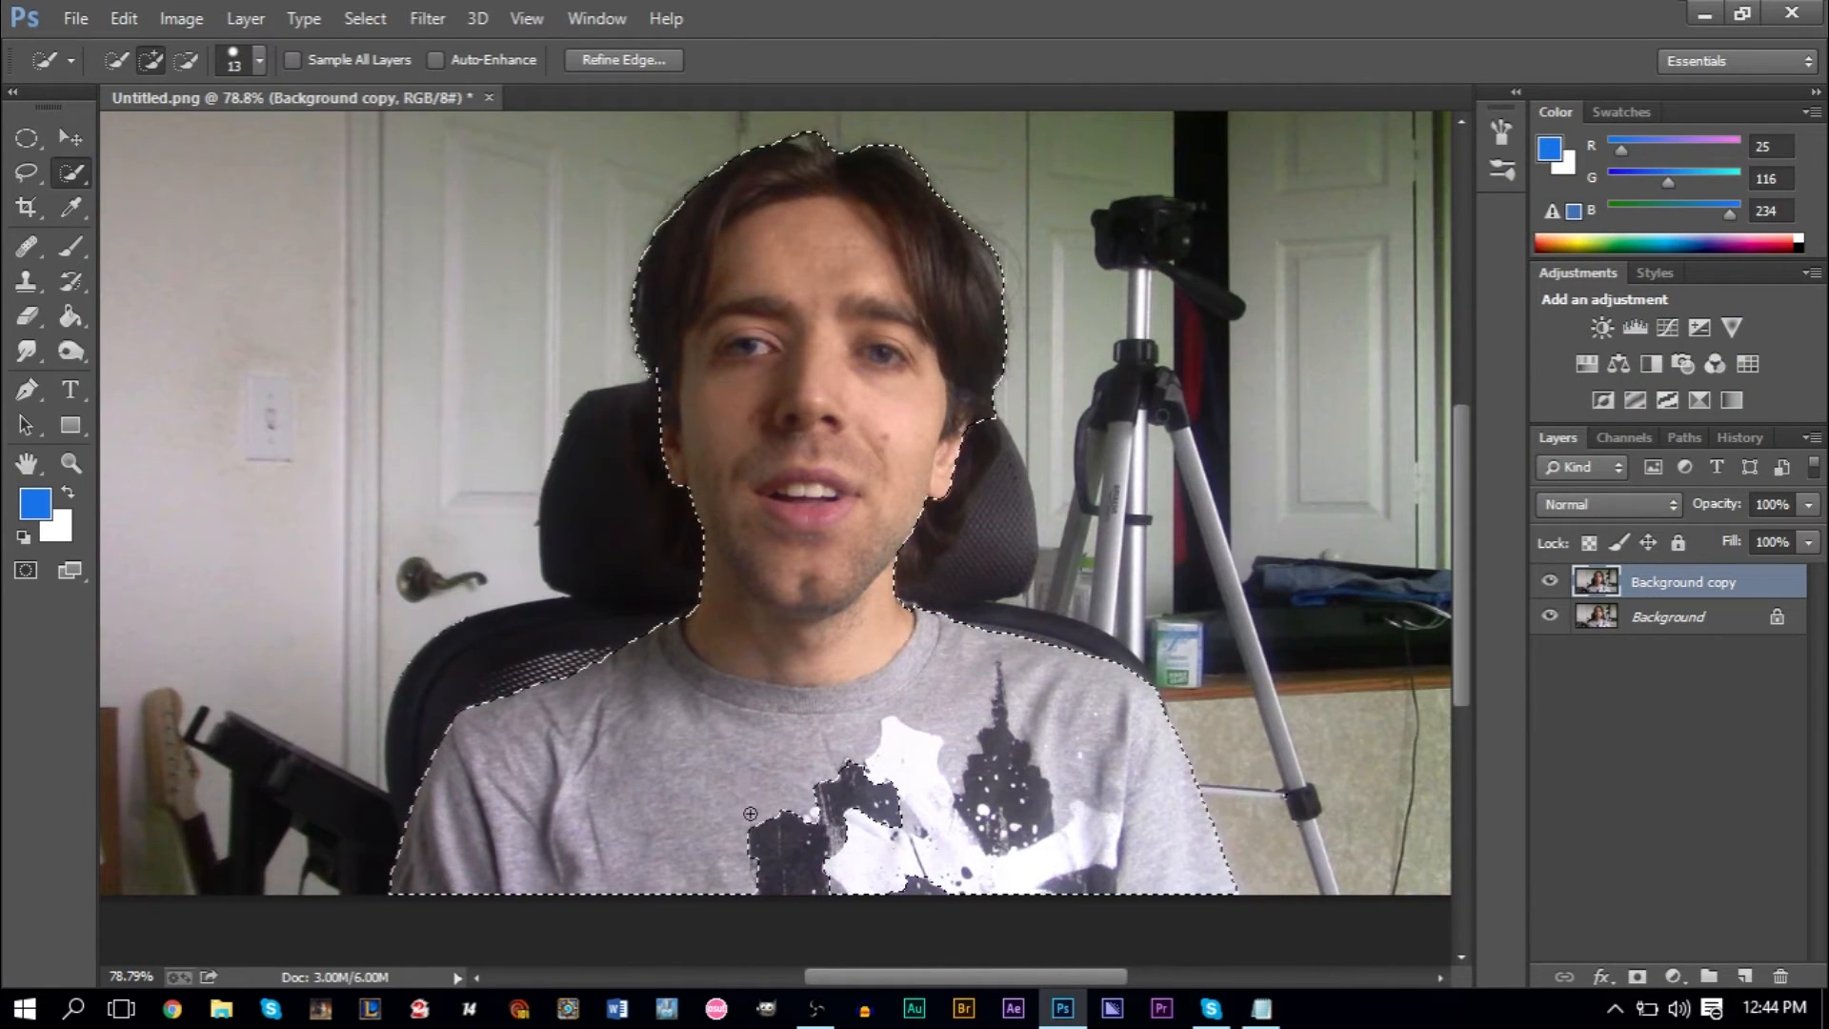
- Add the dark printed areas at the lower front of the shirt to the selection and recheck it with Refine Edge
drag(734, 835, 851, 872)
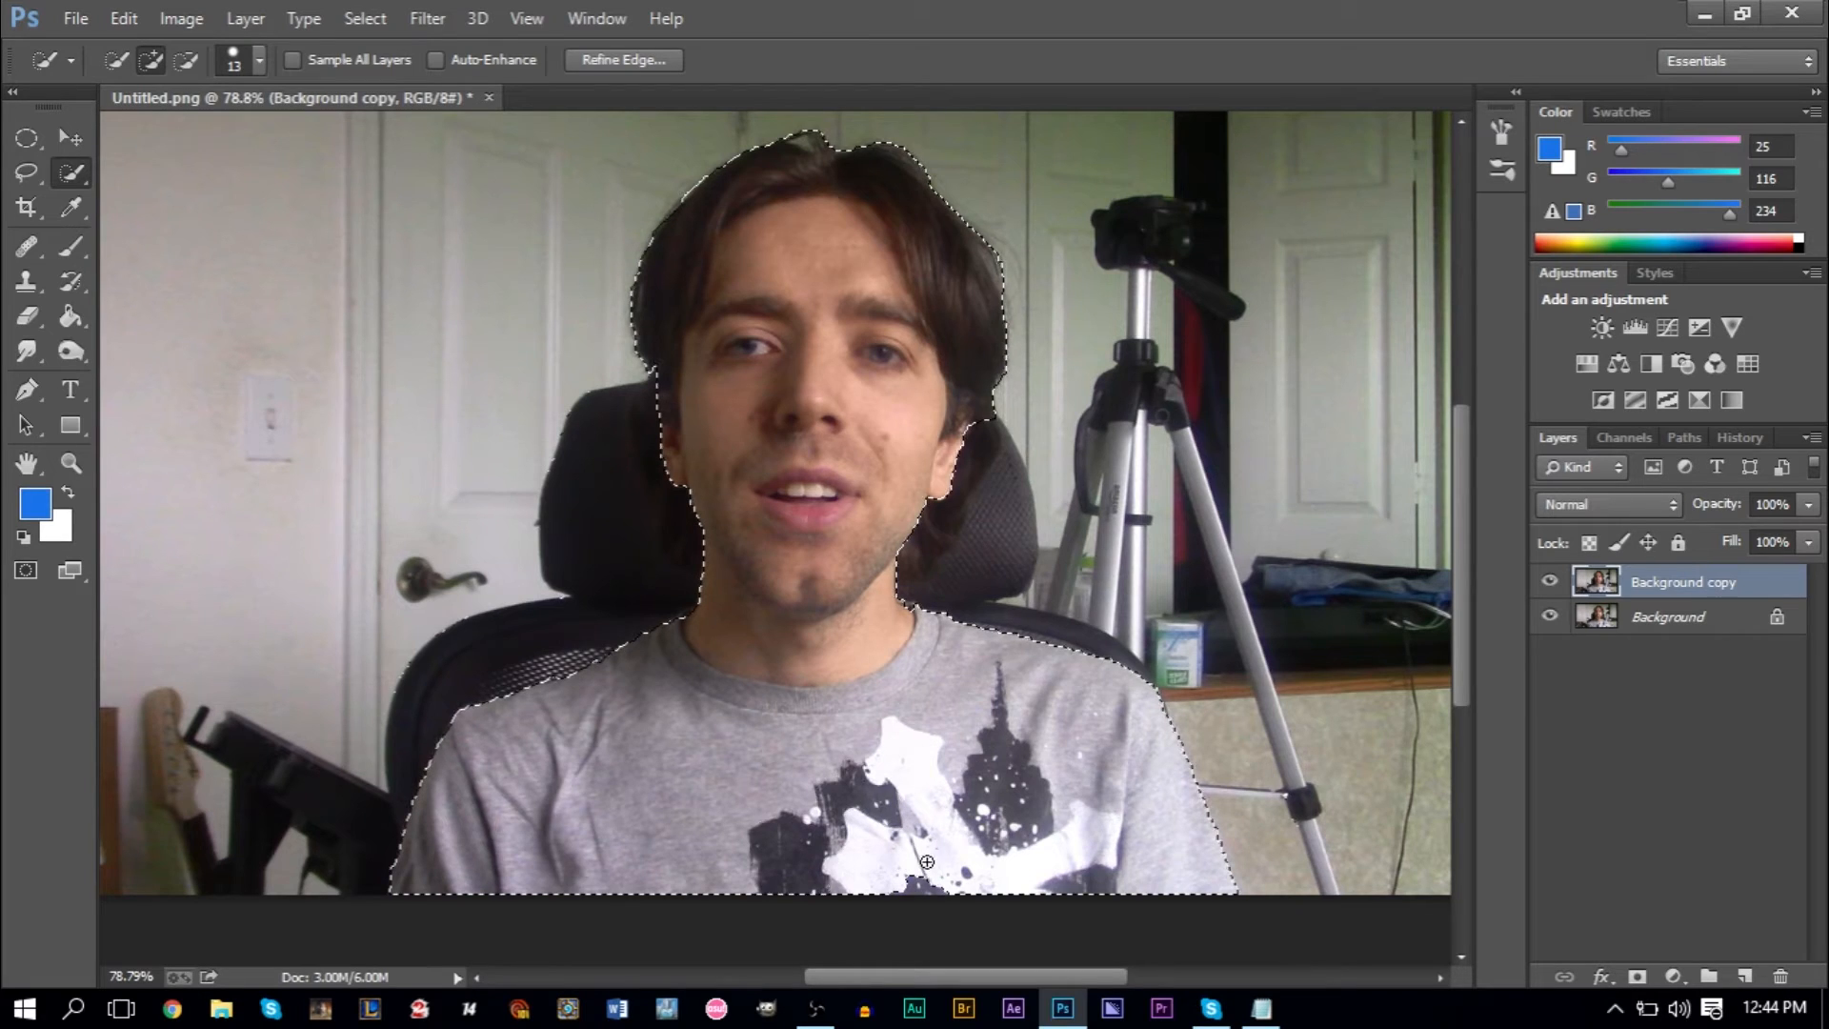
click(624, 59)
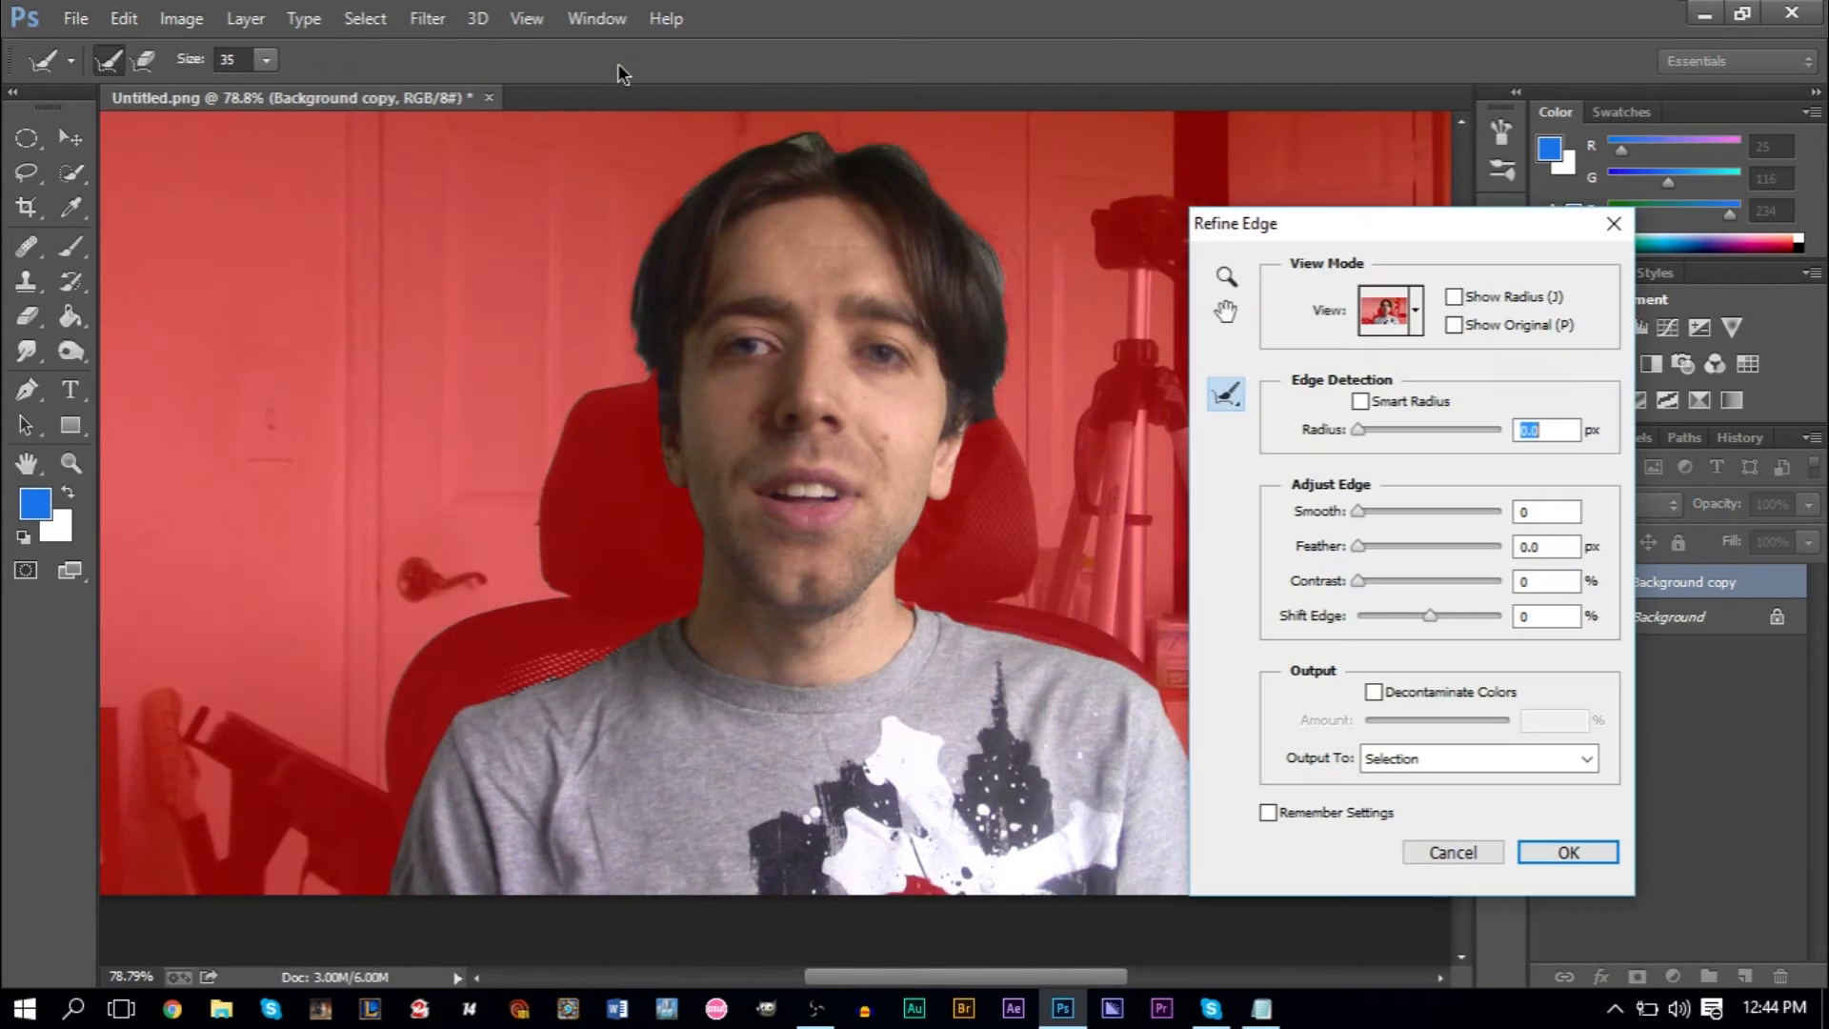
click(1614, 225)
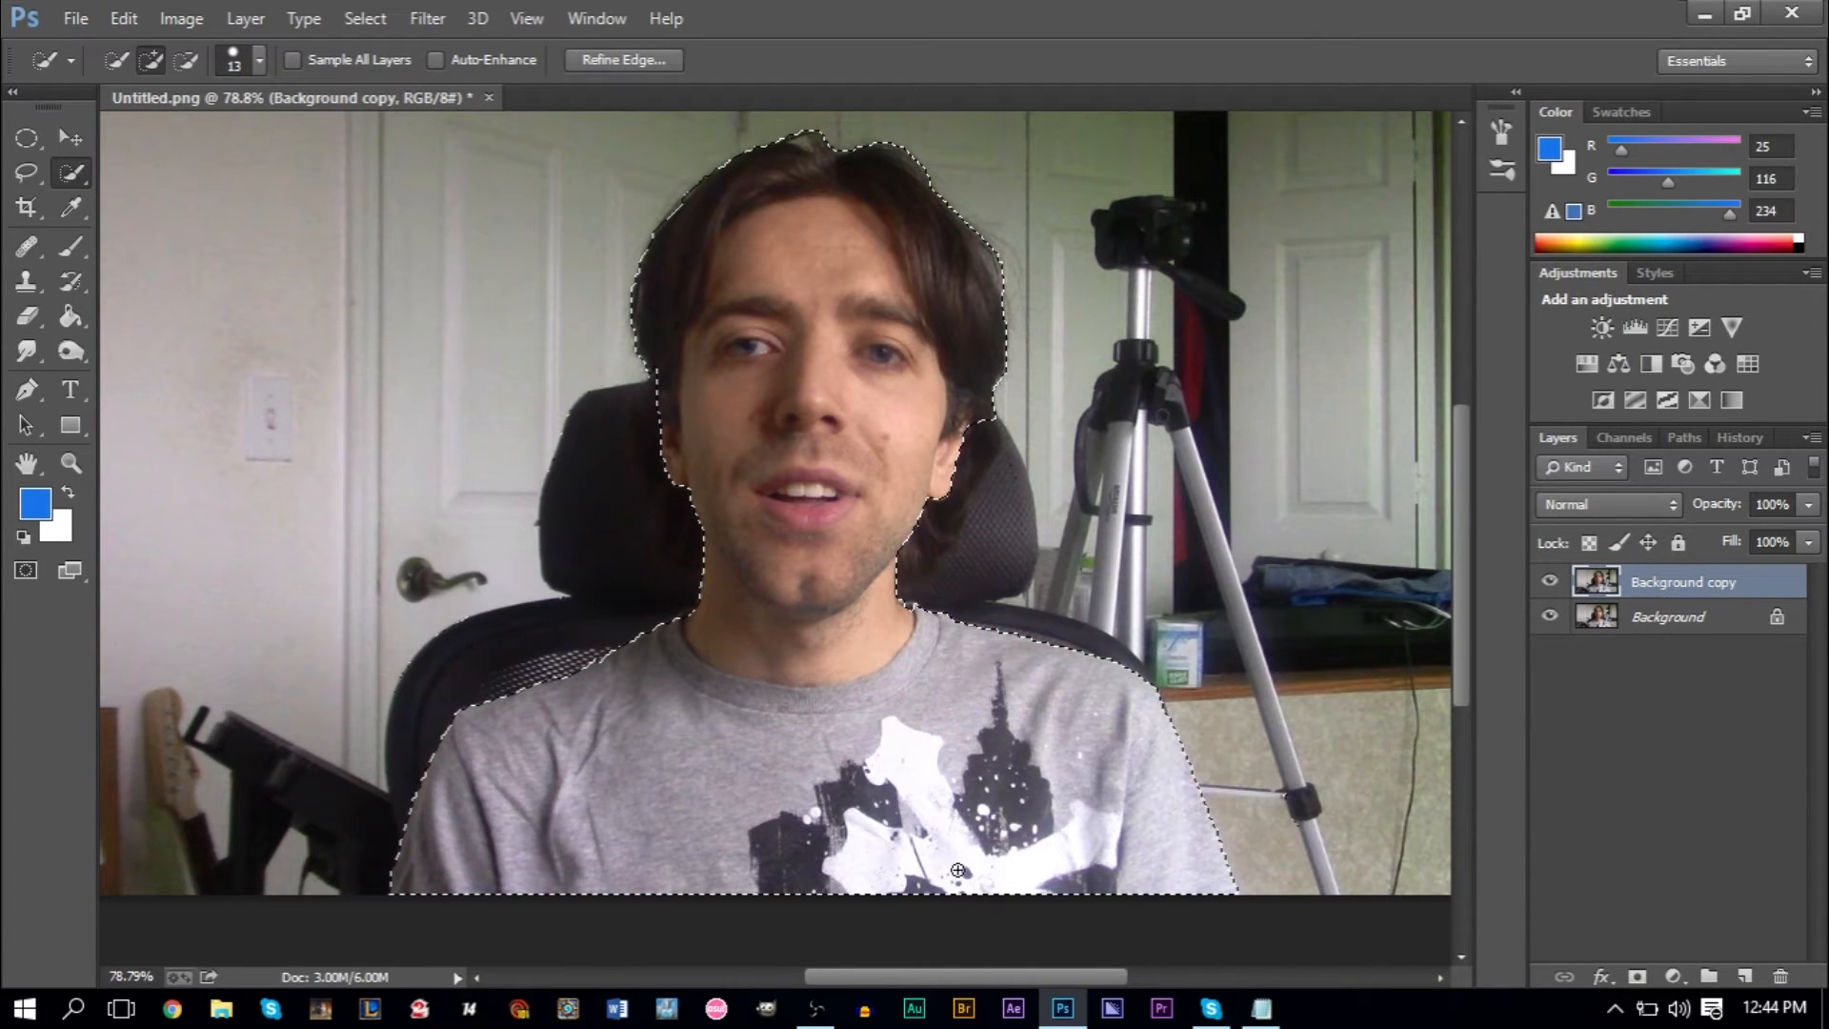
- Open the Refine Edge settings for the completed selection and review the available view modes, keeping Overlay
click(645, 59)
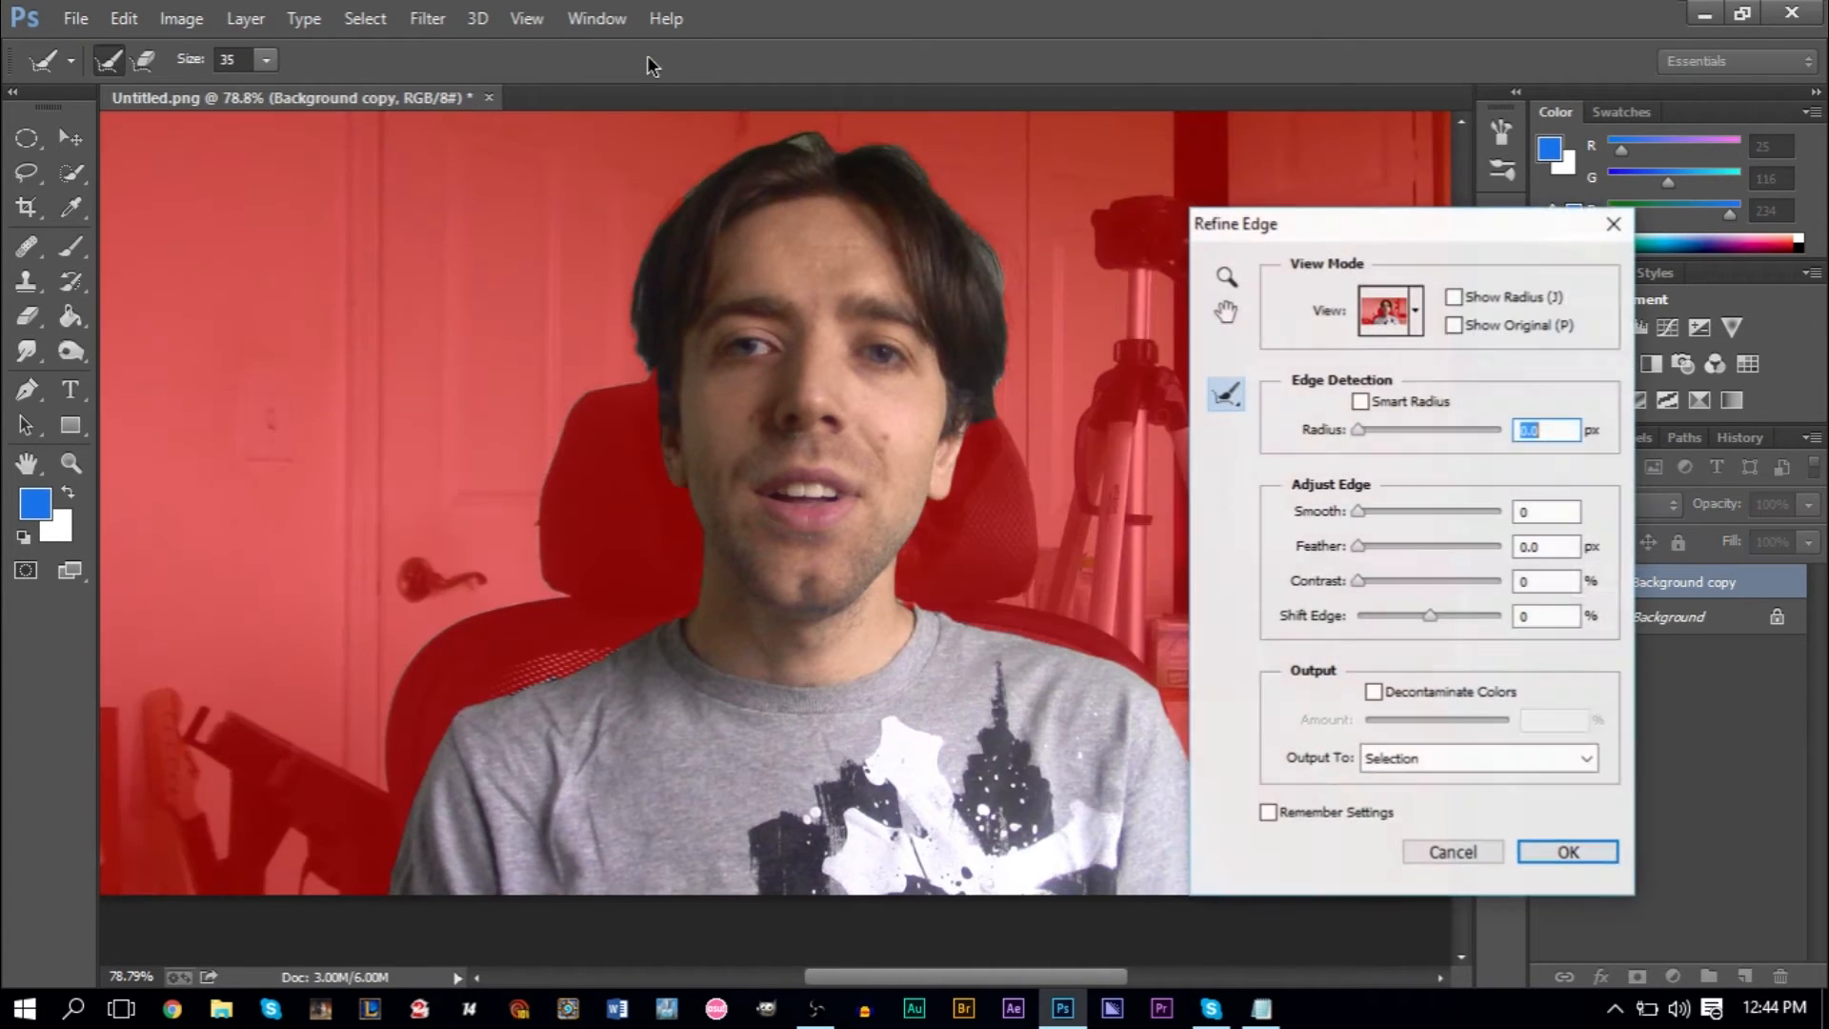
drag(1441, 245, 1502, 247)
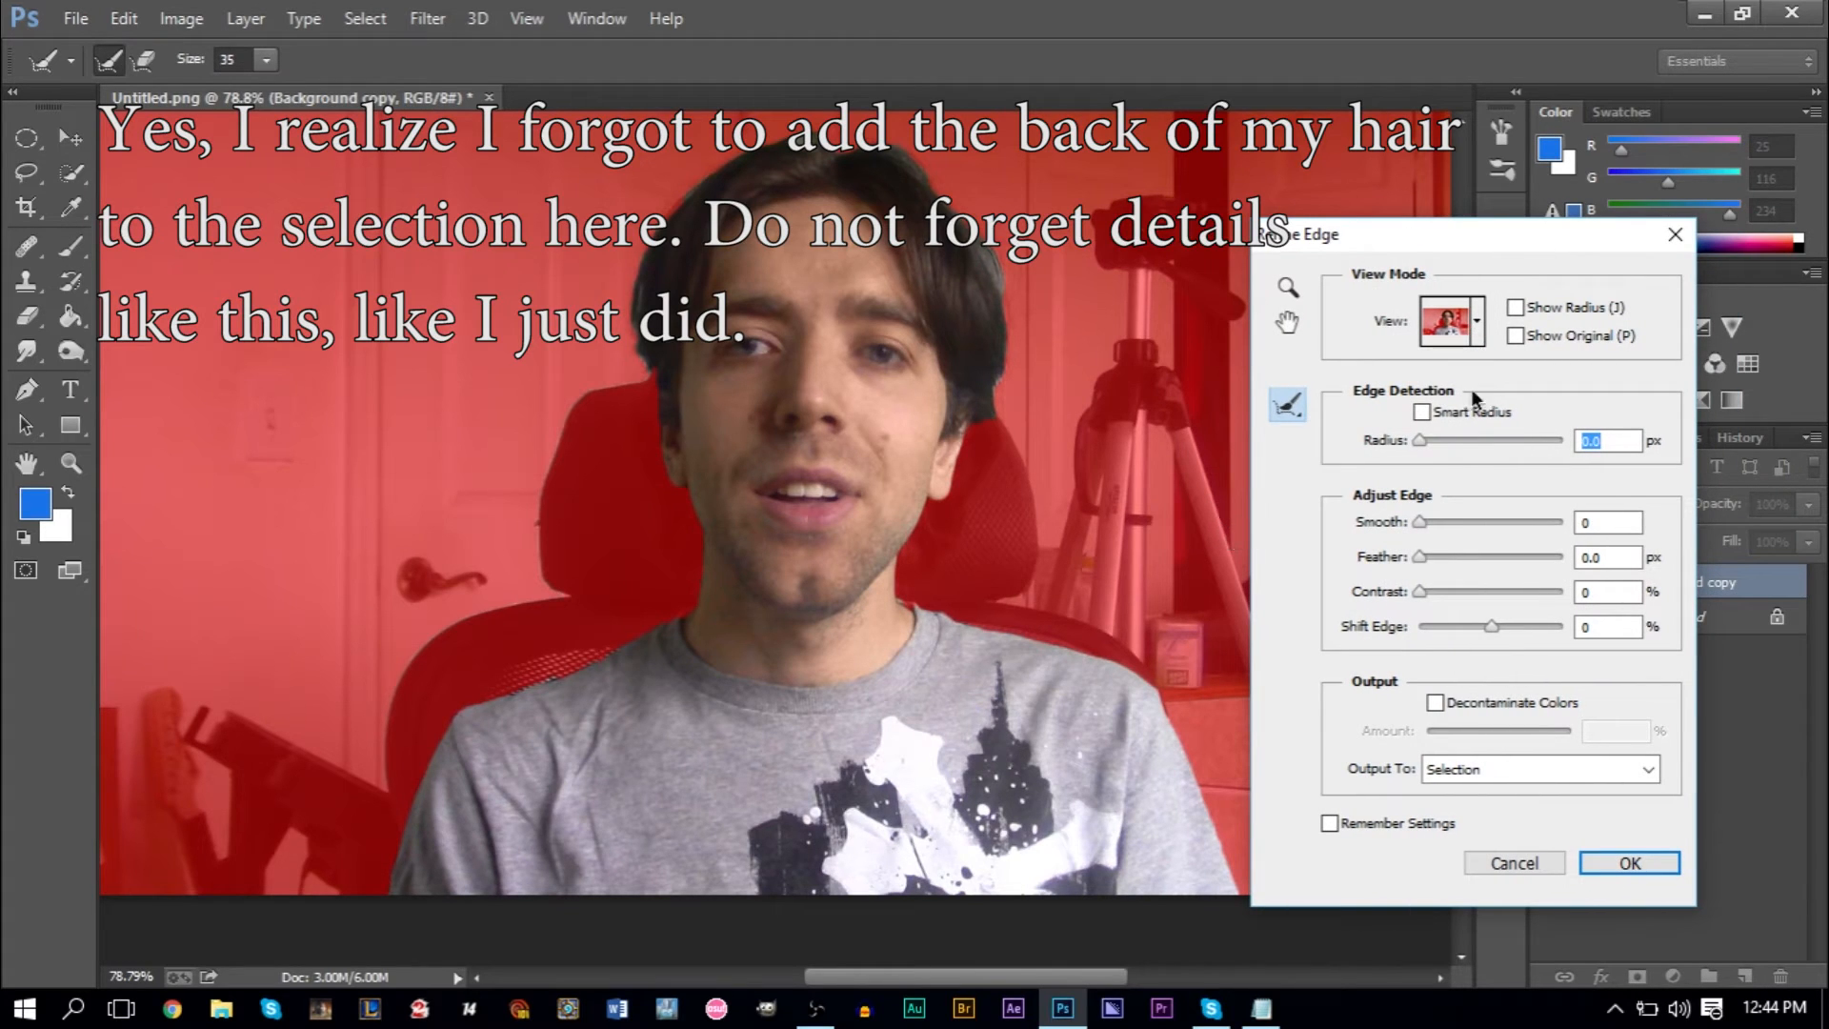
click(1476, 322)
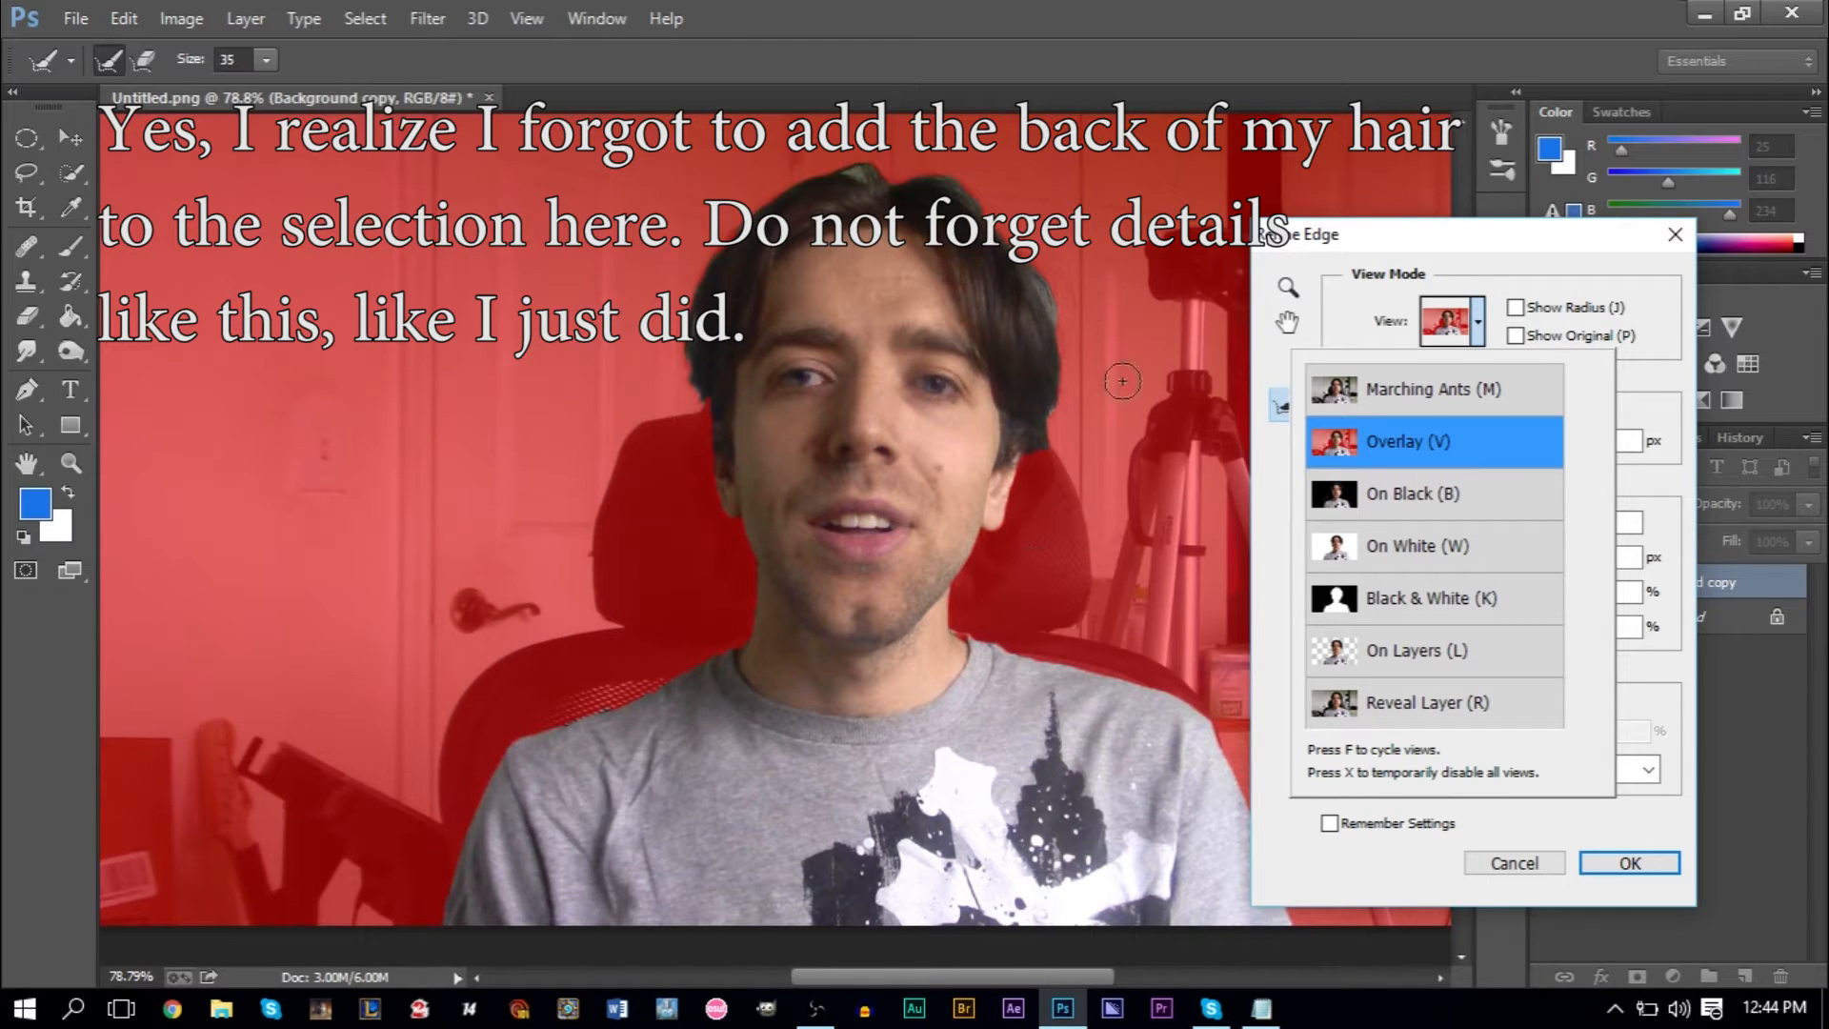
click(1468, 317)
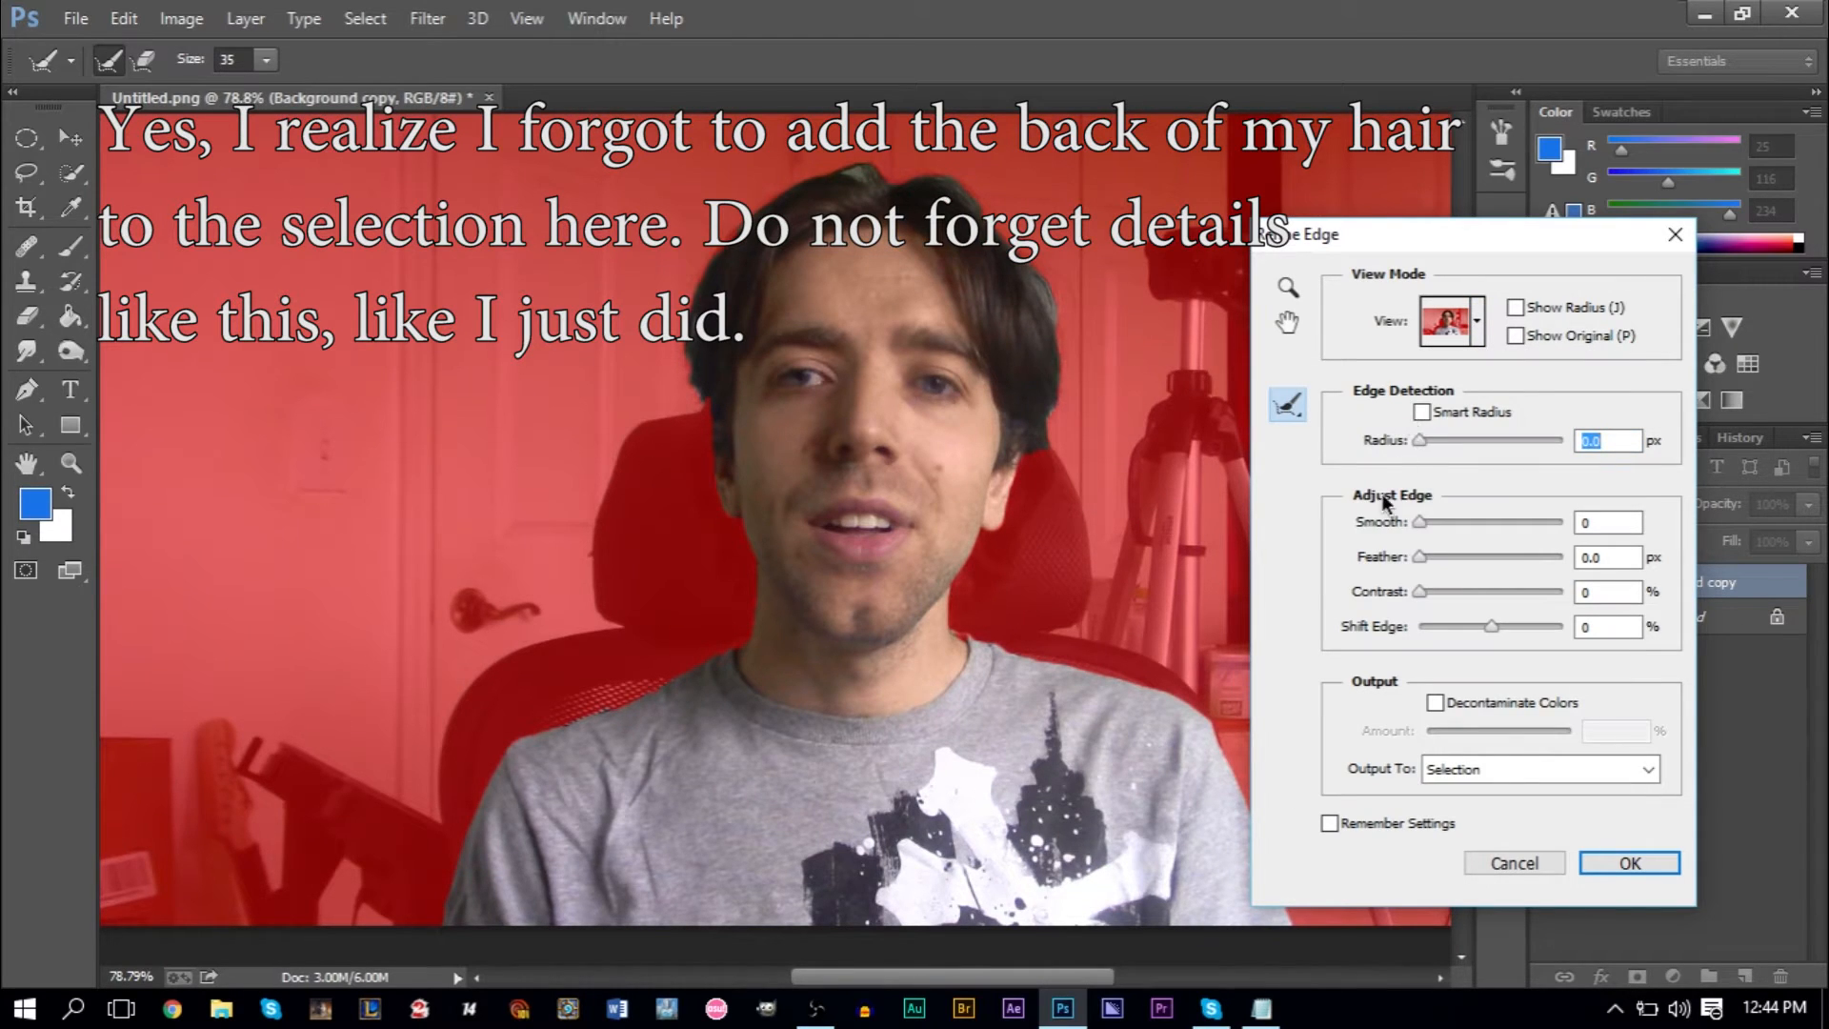
key(alt)
key(alt)
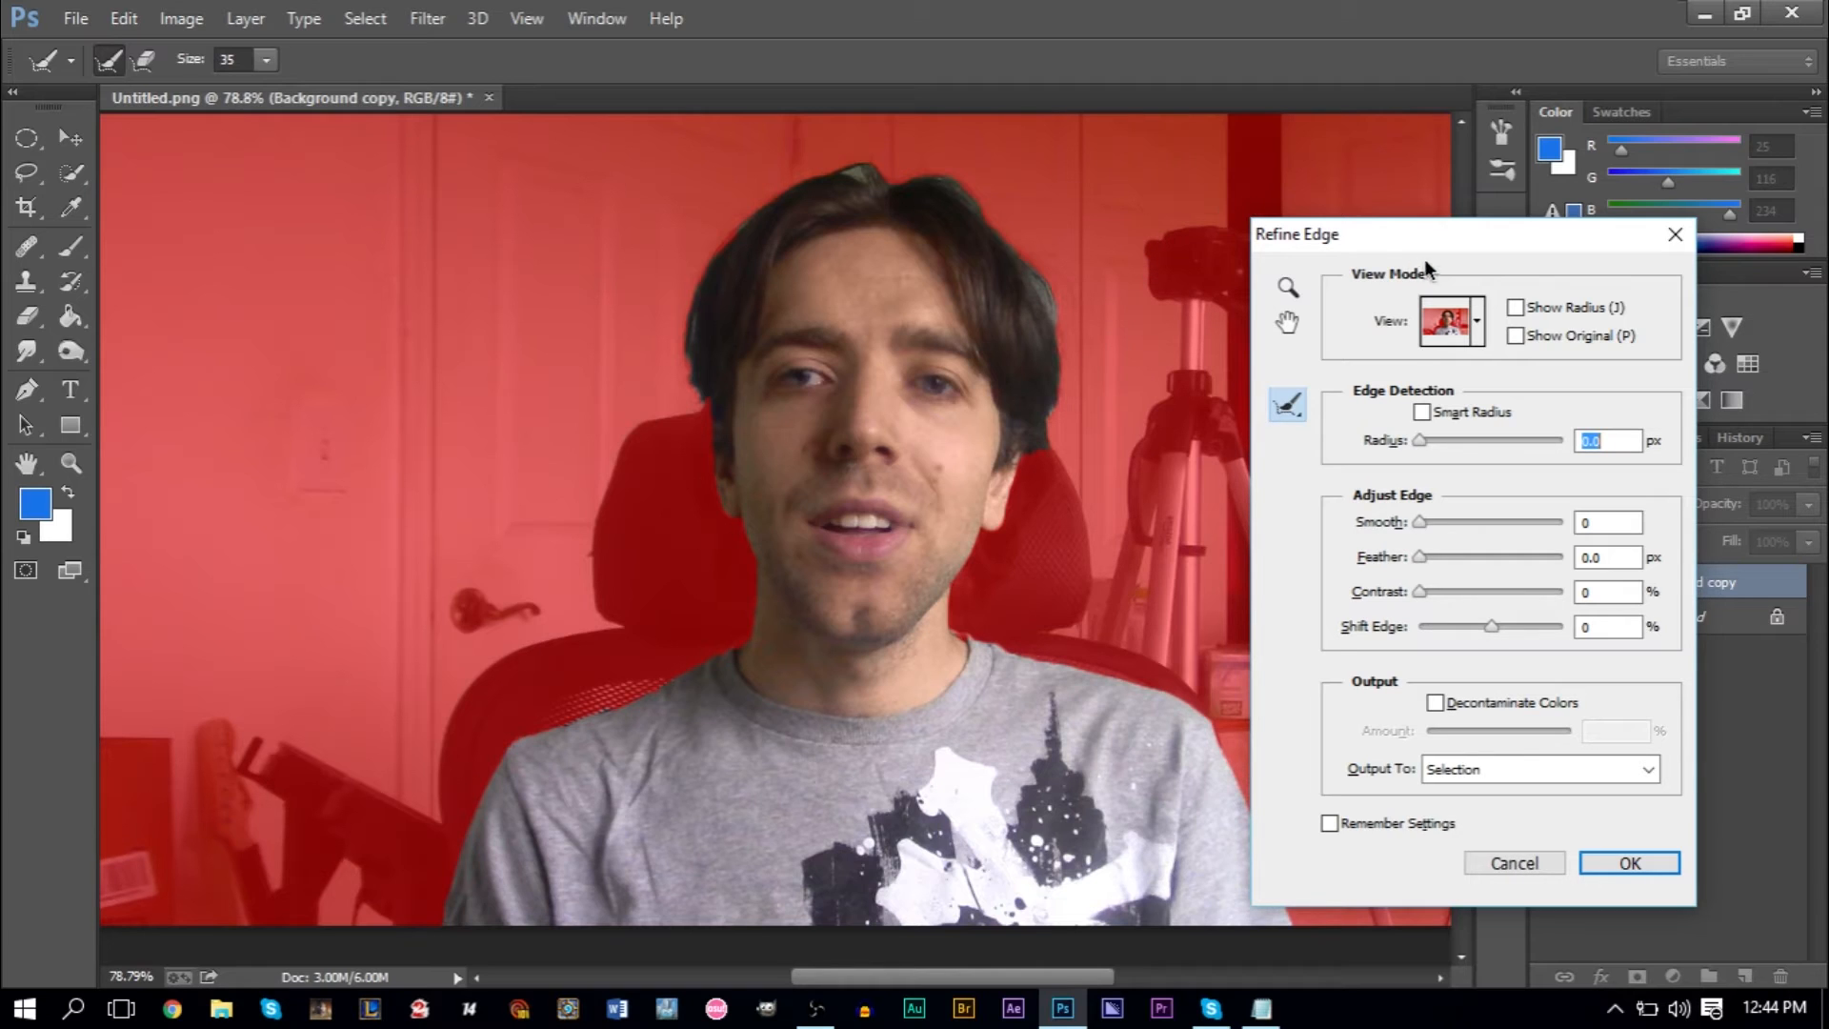
drag(1428, 249, 1380, 236)
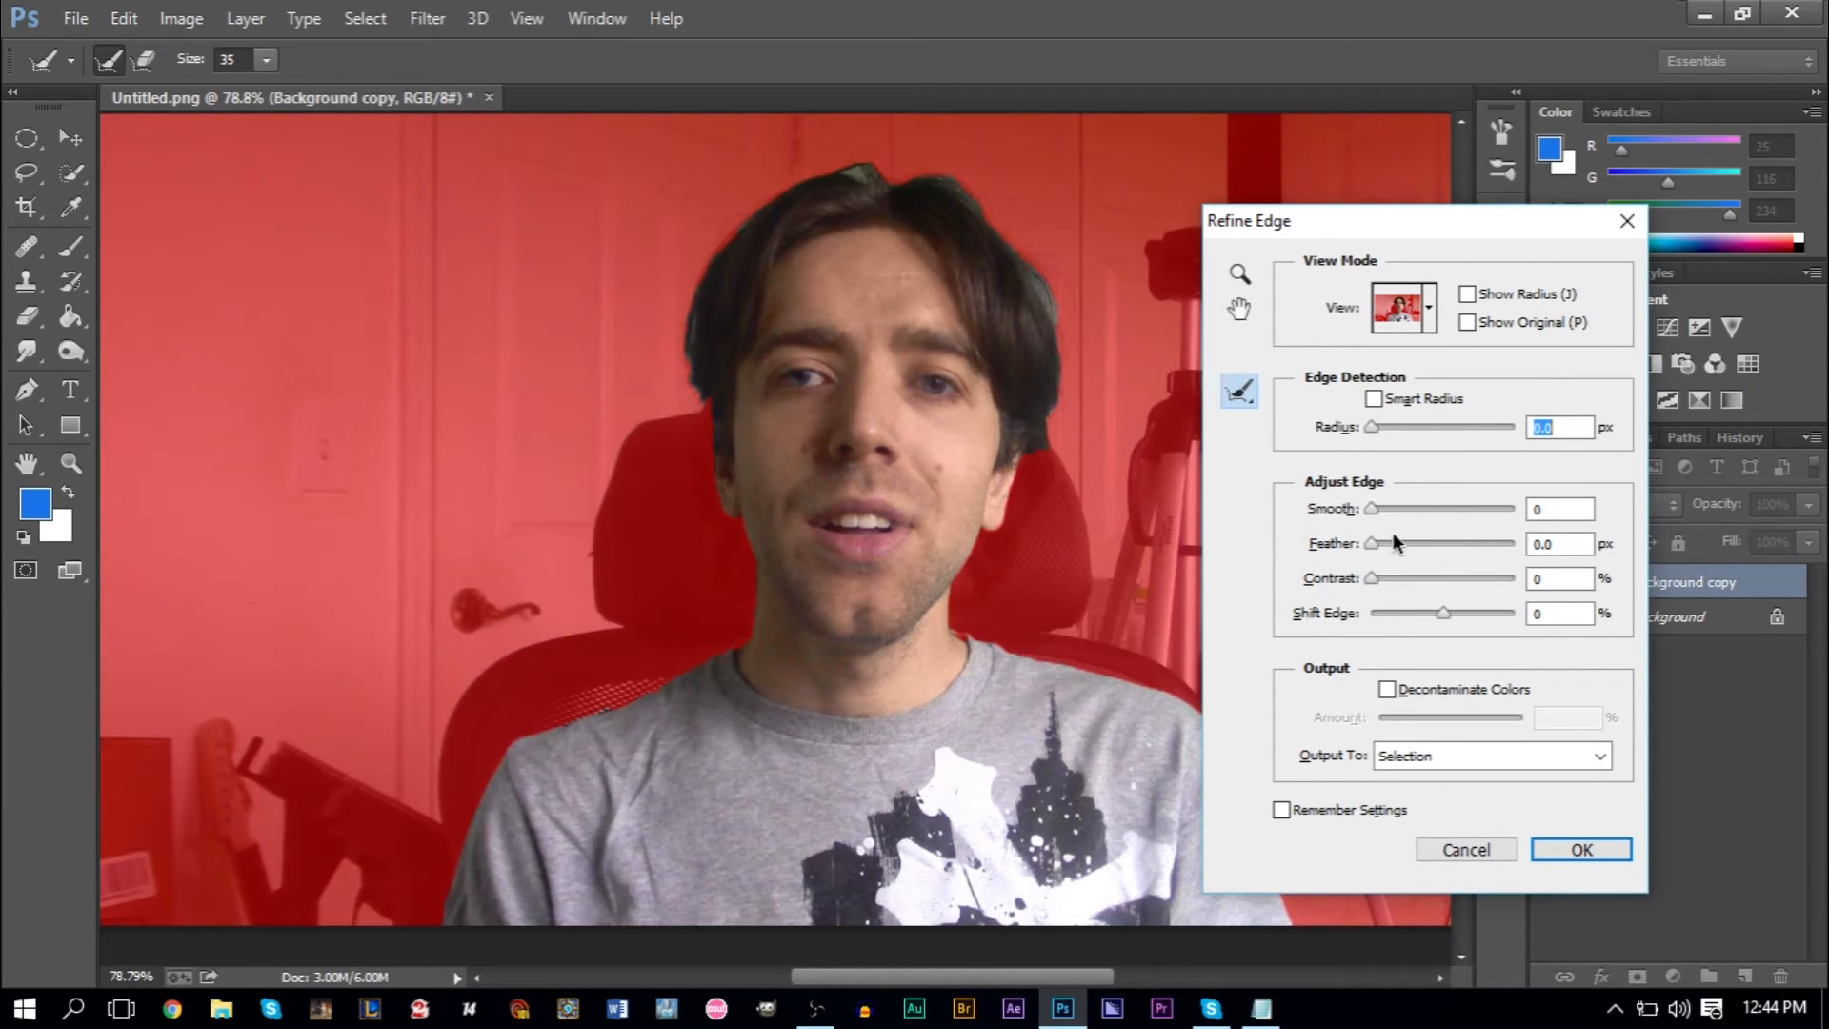
- Refine the selection edge with Smooth set to 15 and Contrast set to 20%, and apply it
drag(1374, 507, 1391, 511)
key(BackSpace)
text(5)
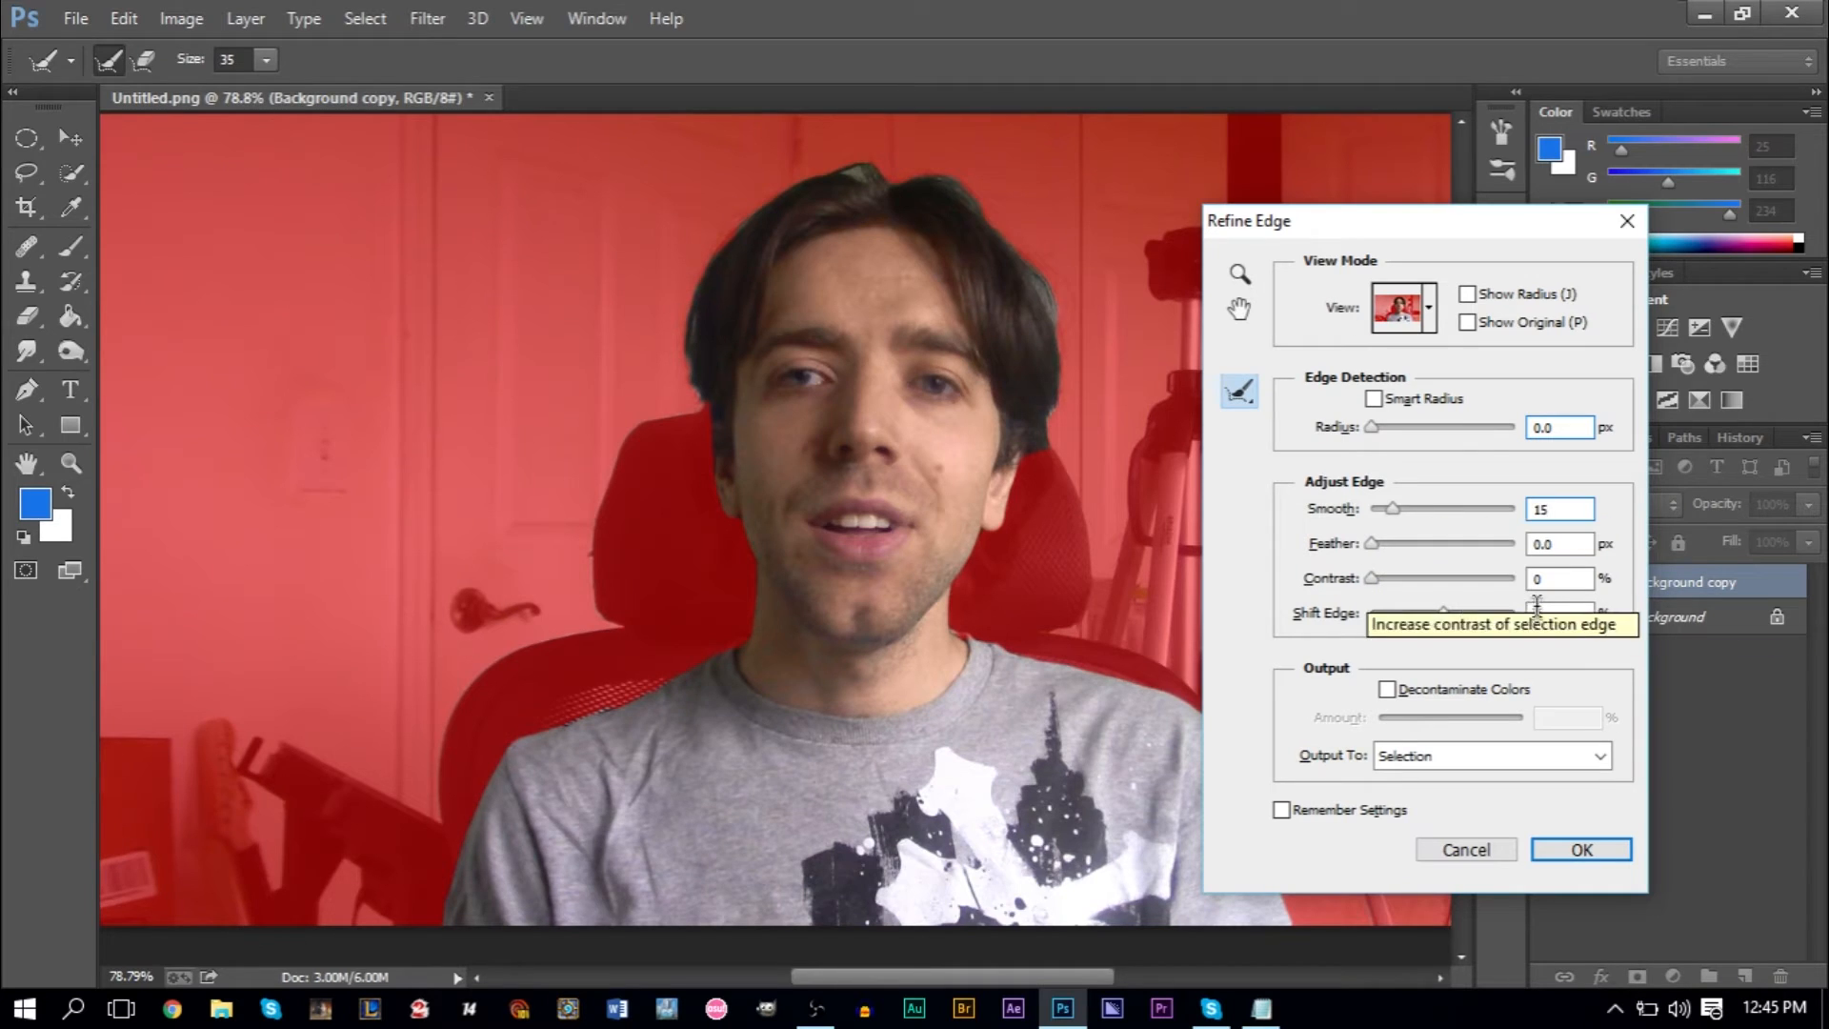
drag(1570, 585, 1429, 585)
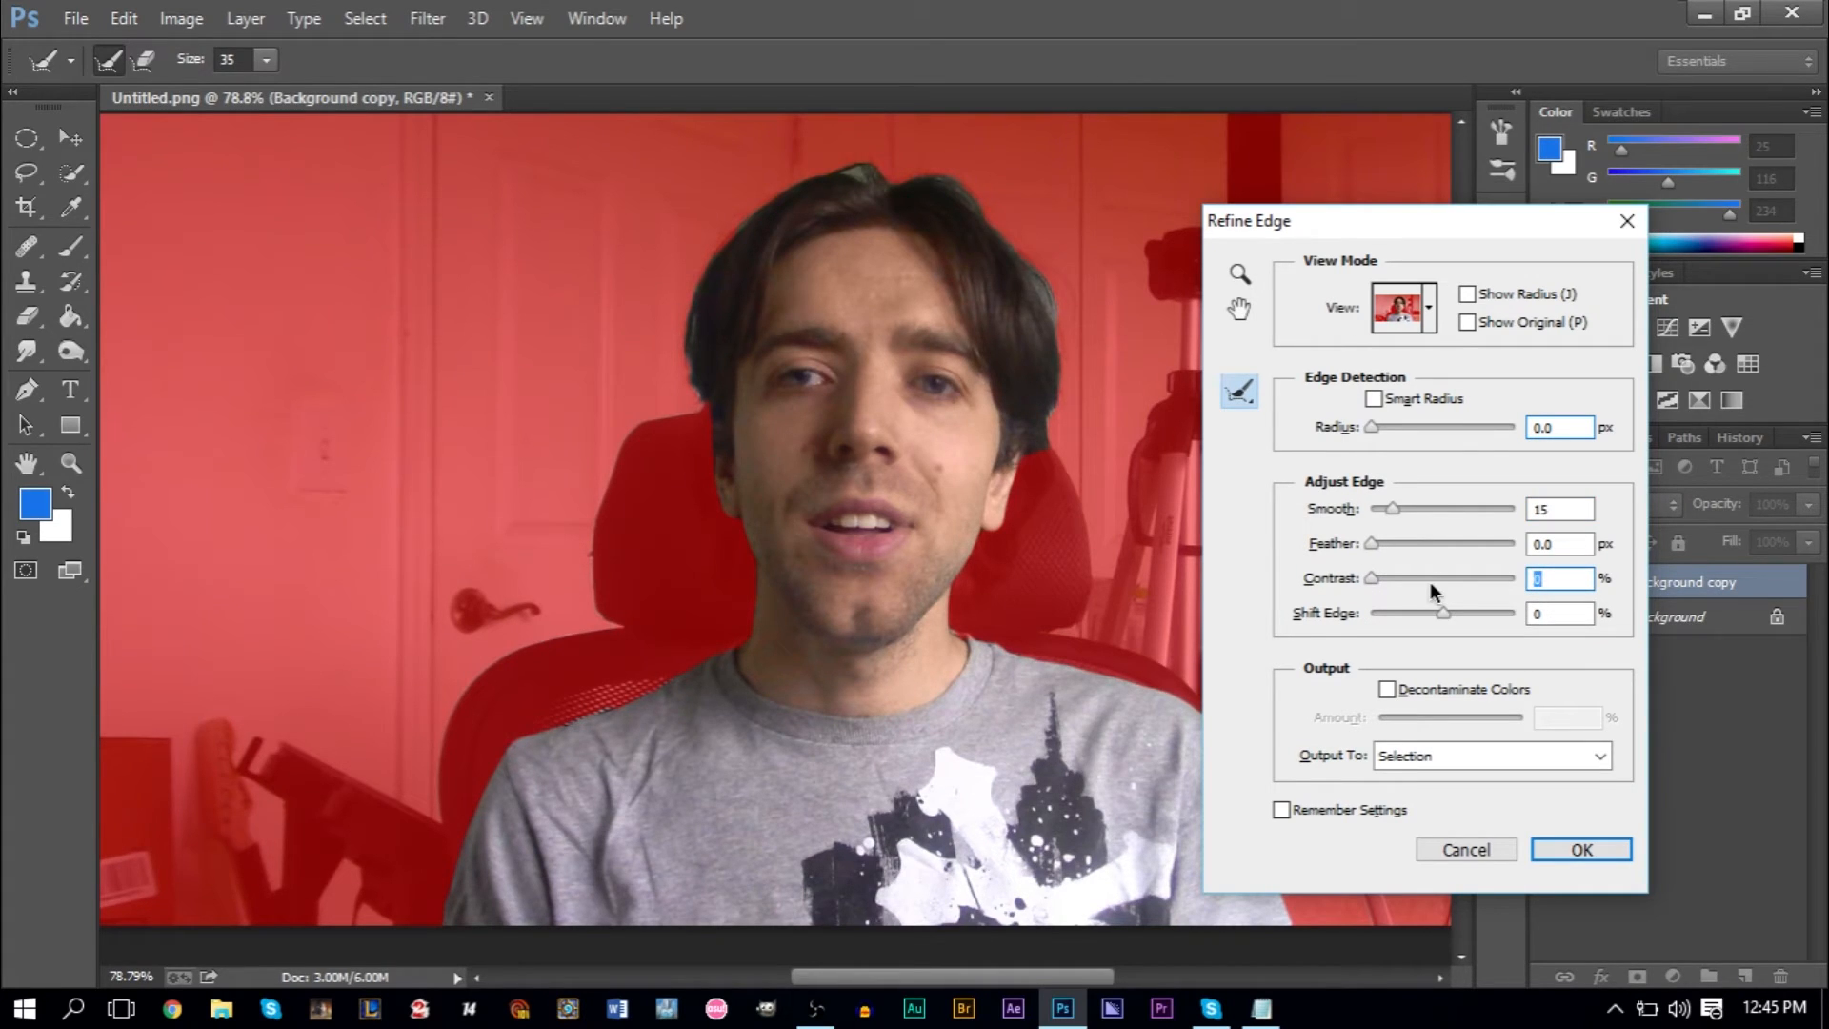
text(20)
click(1471, 323)
key(Return)
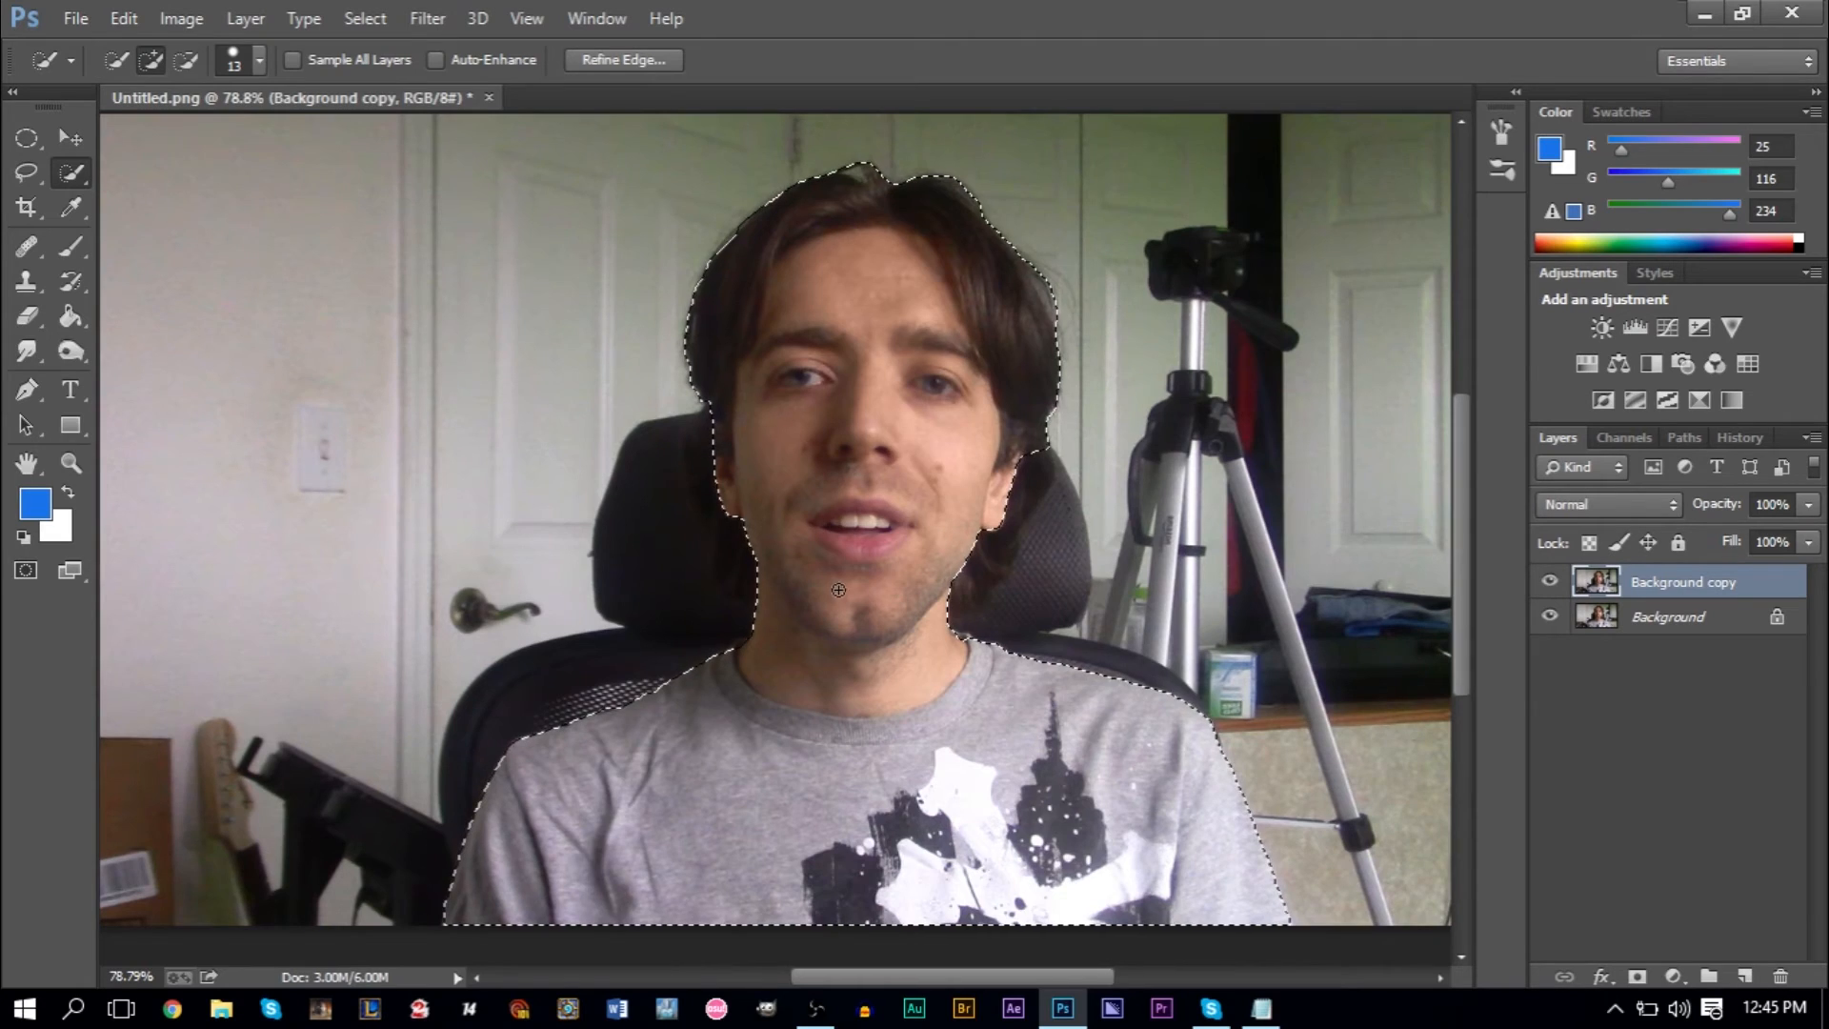
- Examine the refined selection outline closely along the shoulder beside the chair mesh and around the hair
scroll(716, 746, up, 8)
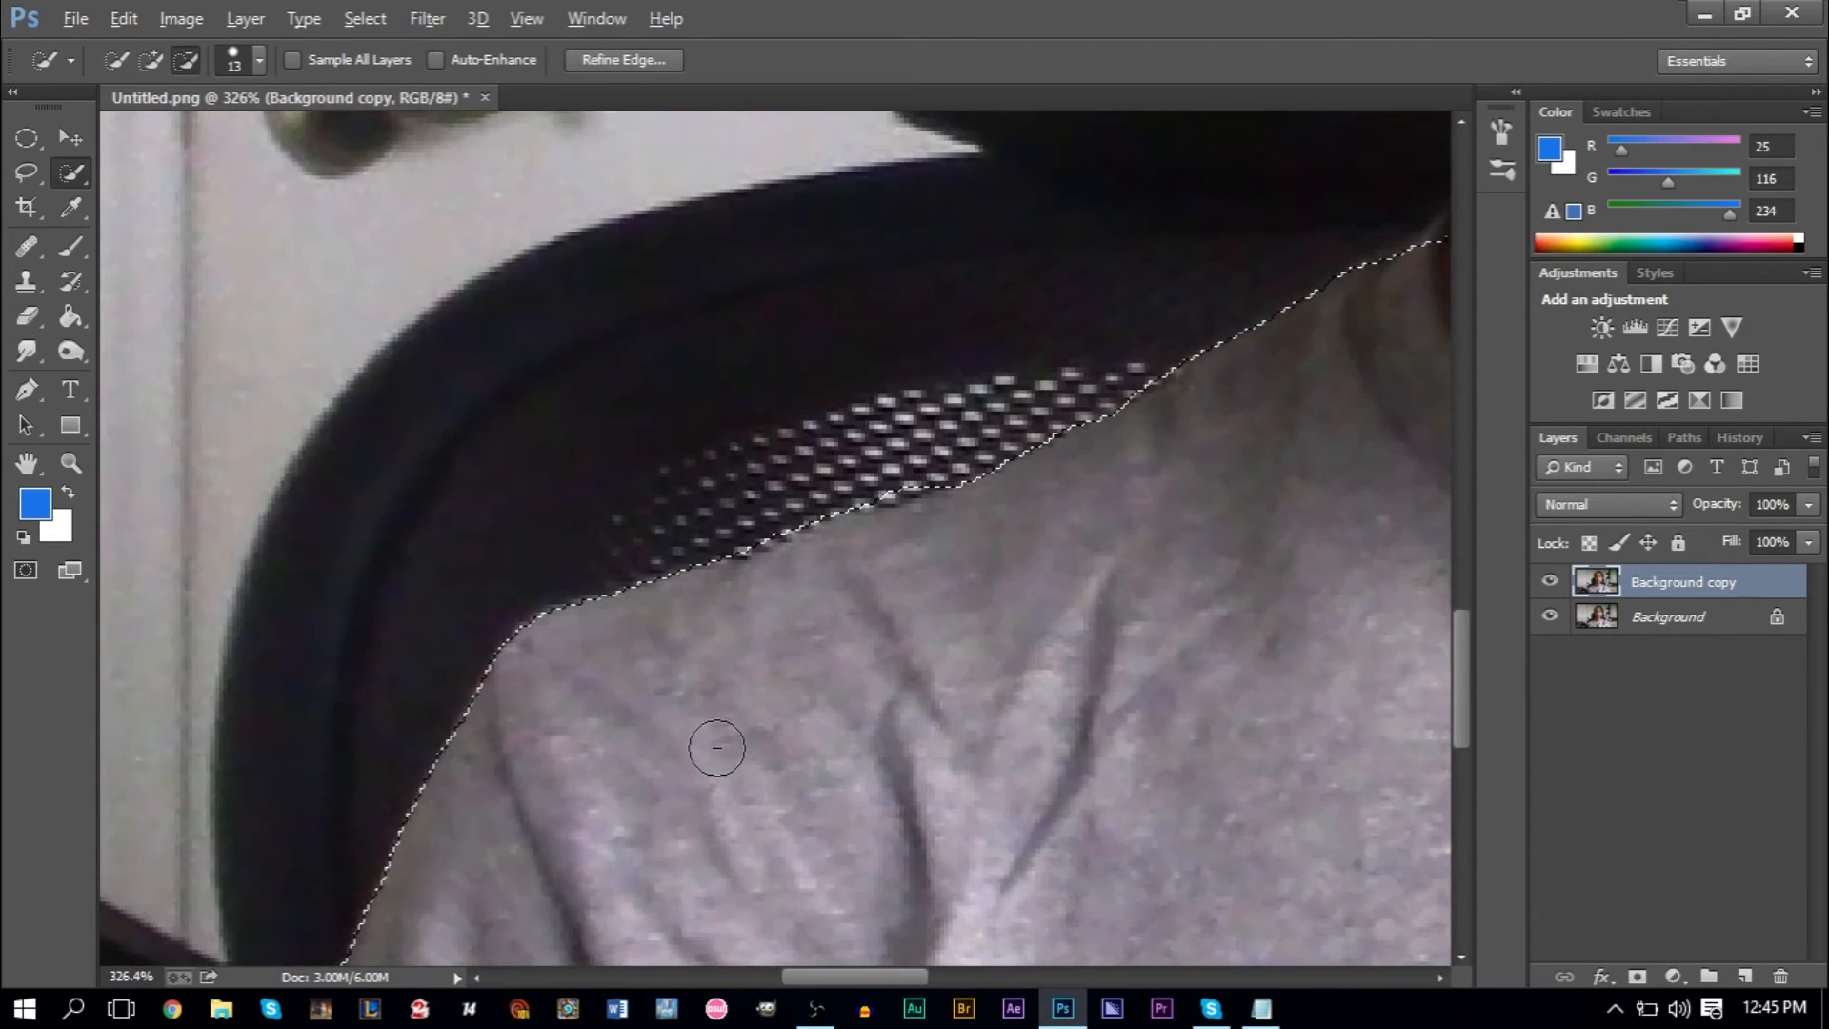
scroll(716, 746, down, 8)
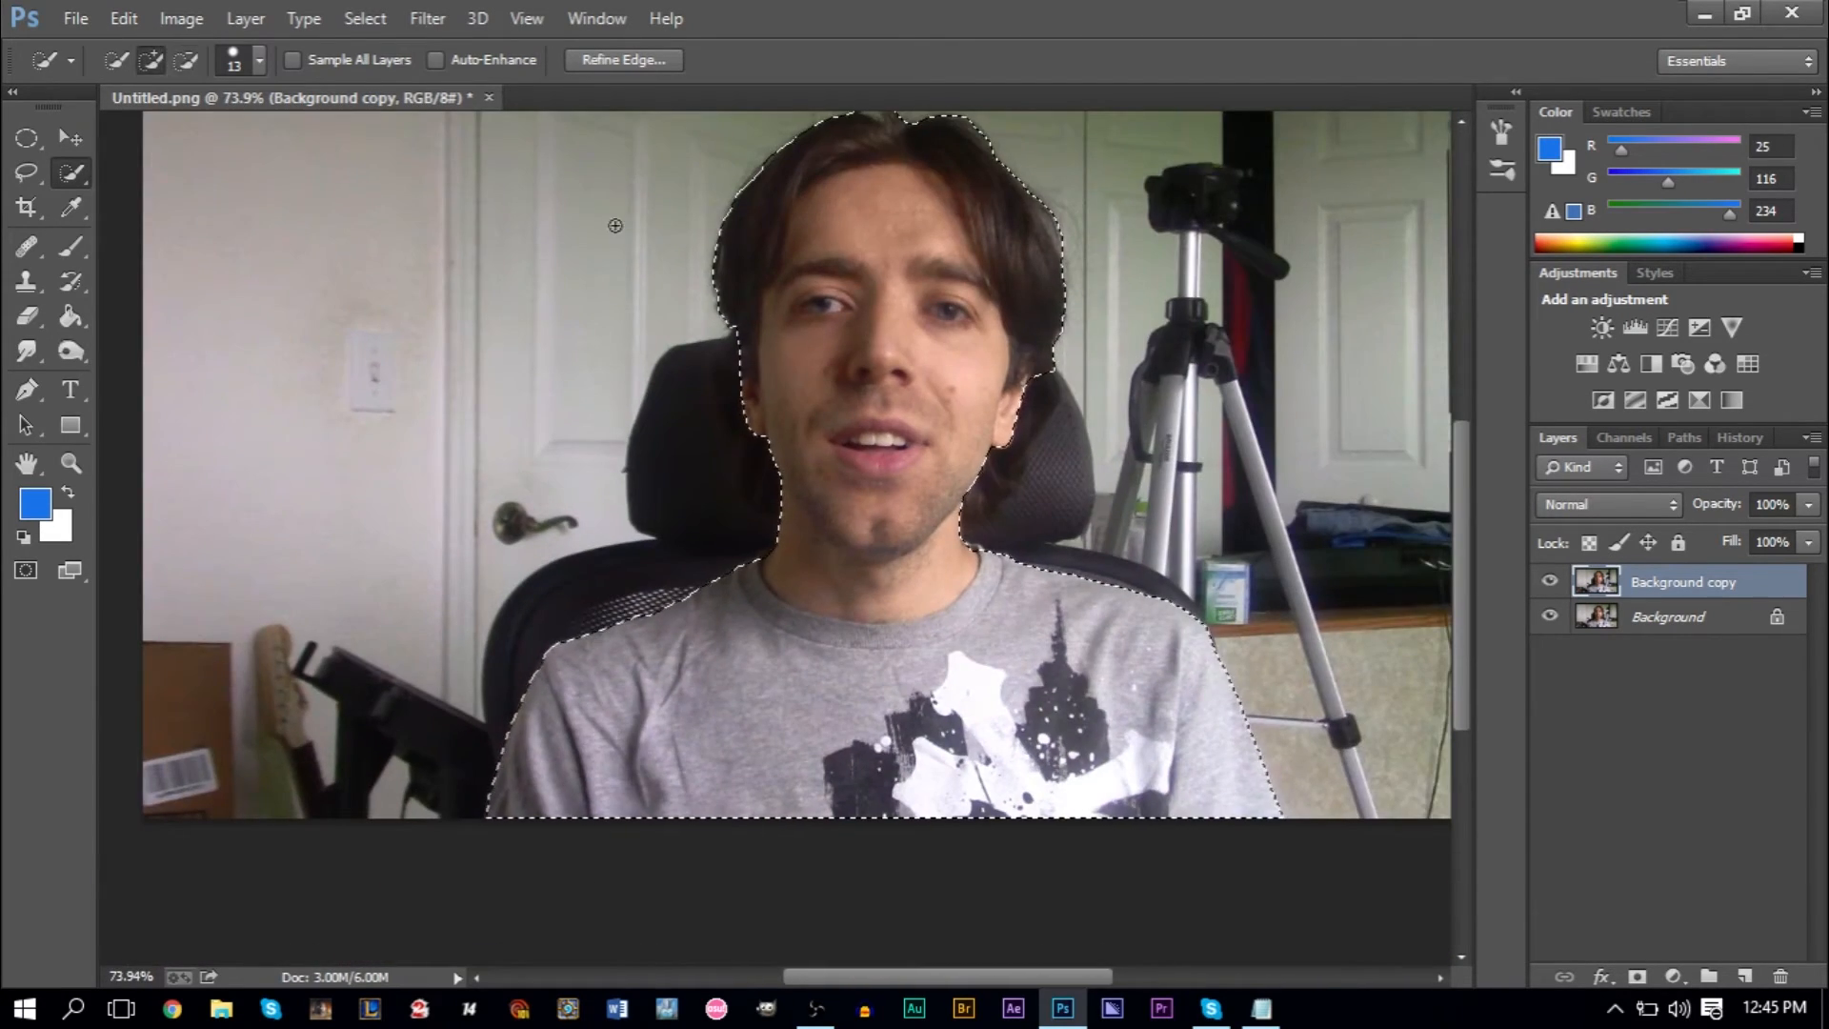
scroll(607, 251, up, 8)
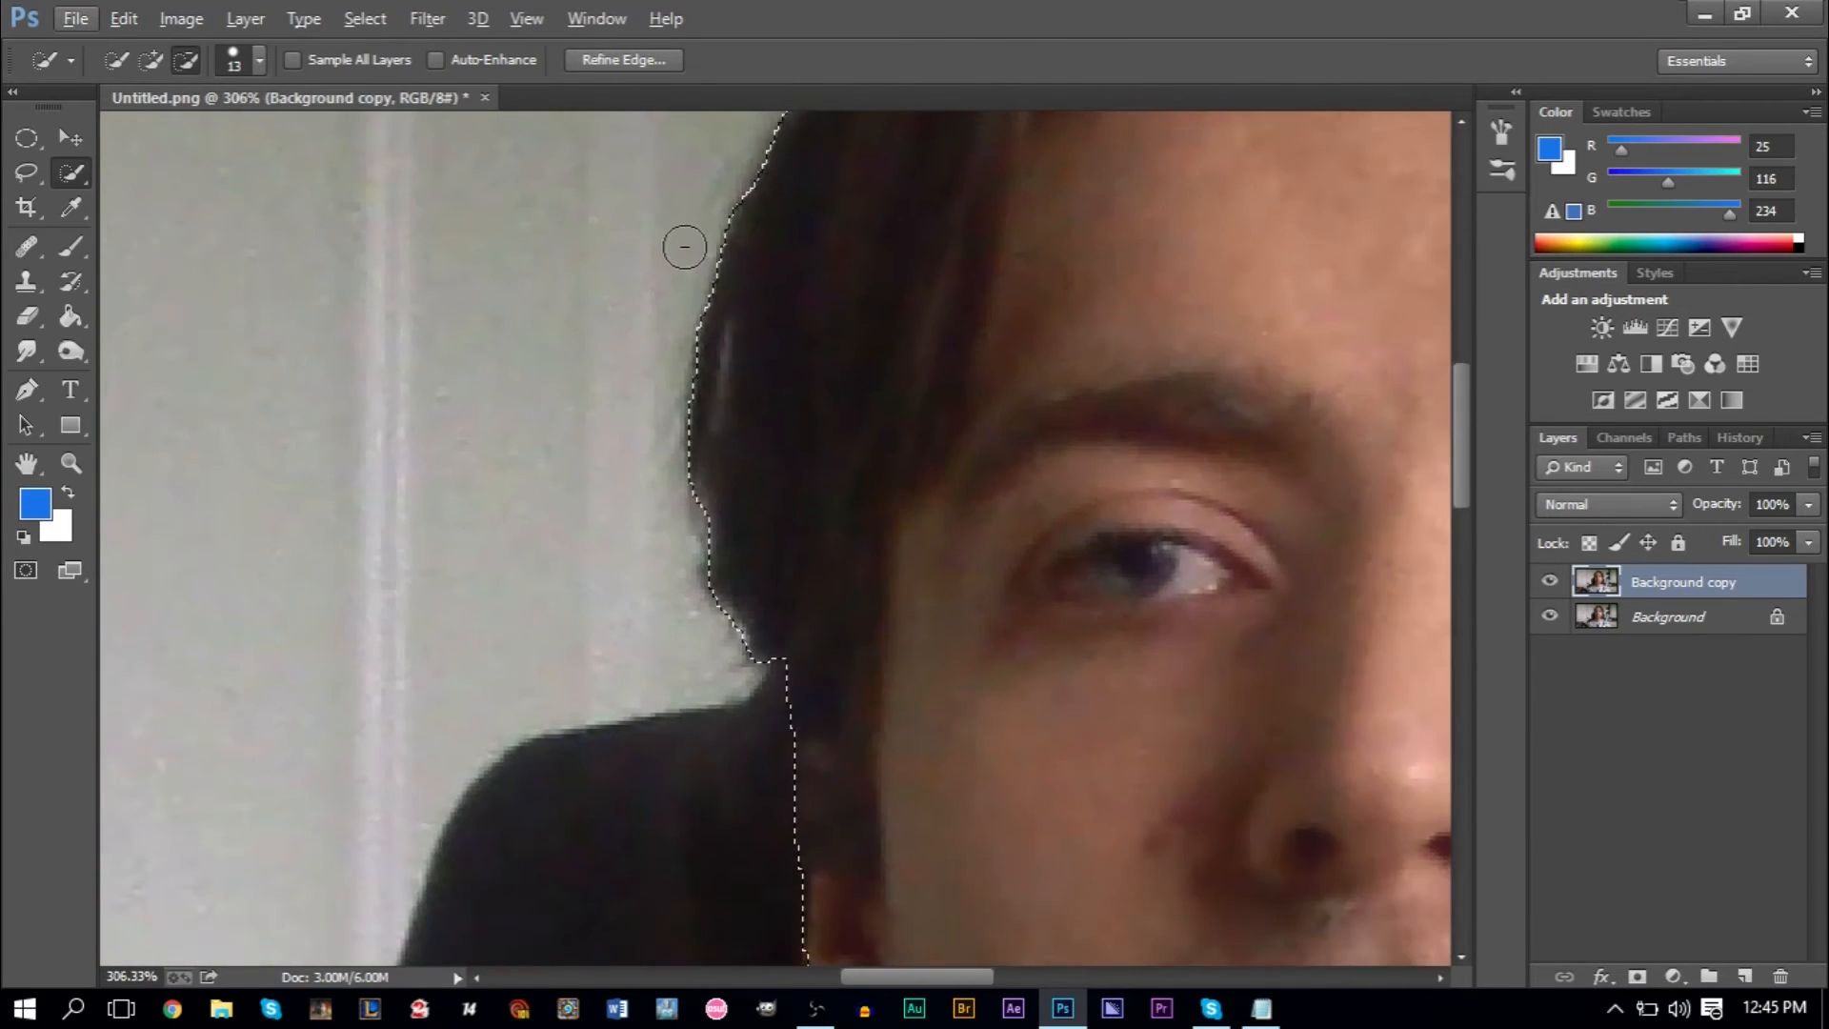
scroll(684, 247, down, 6)
scroll(810, 232, up, 2)
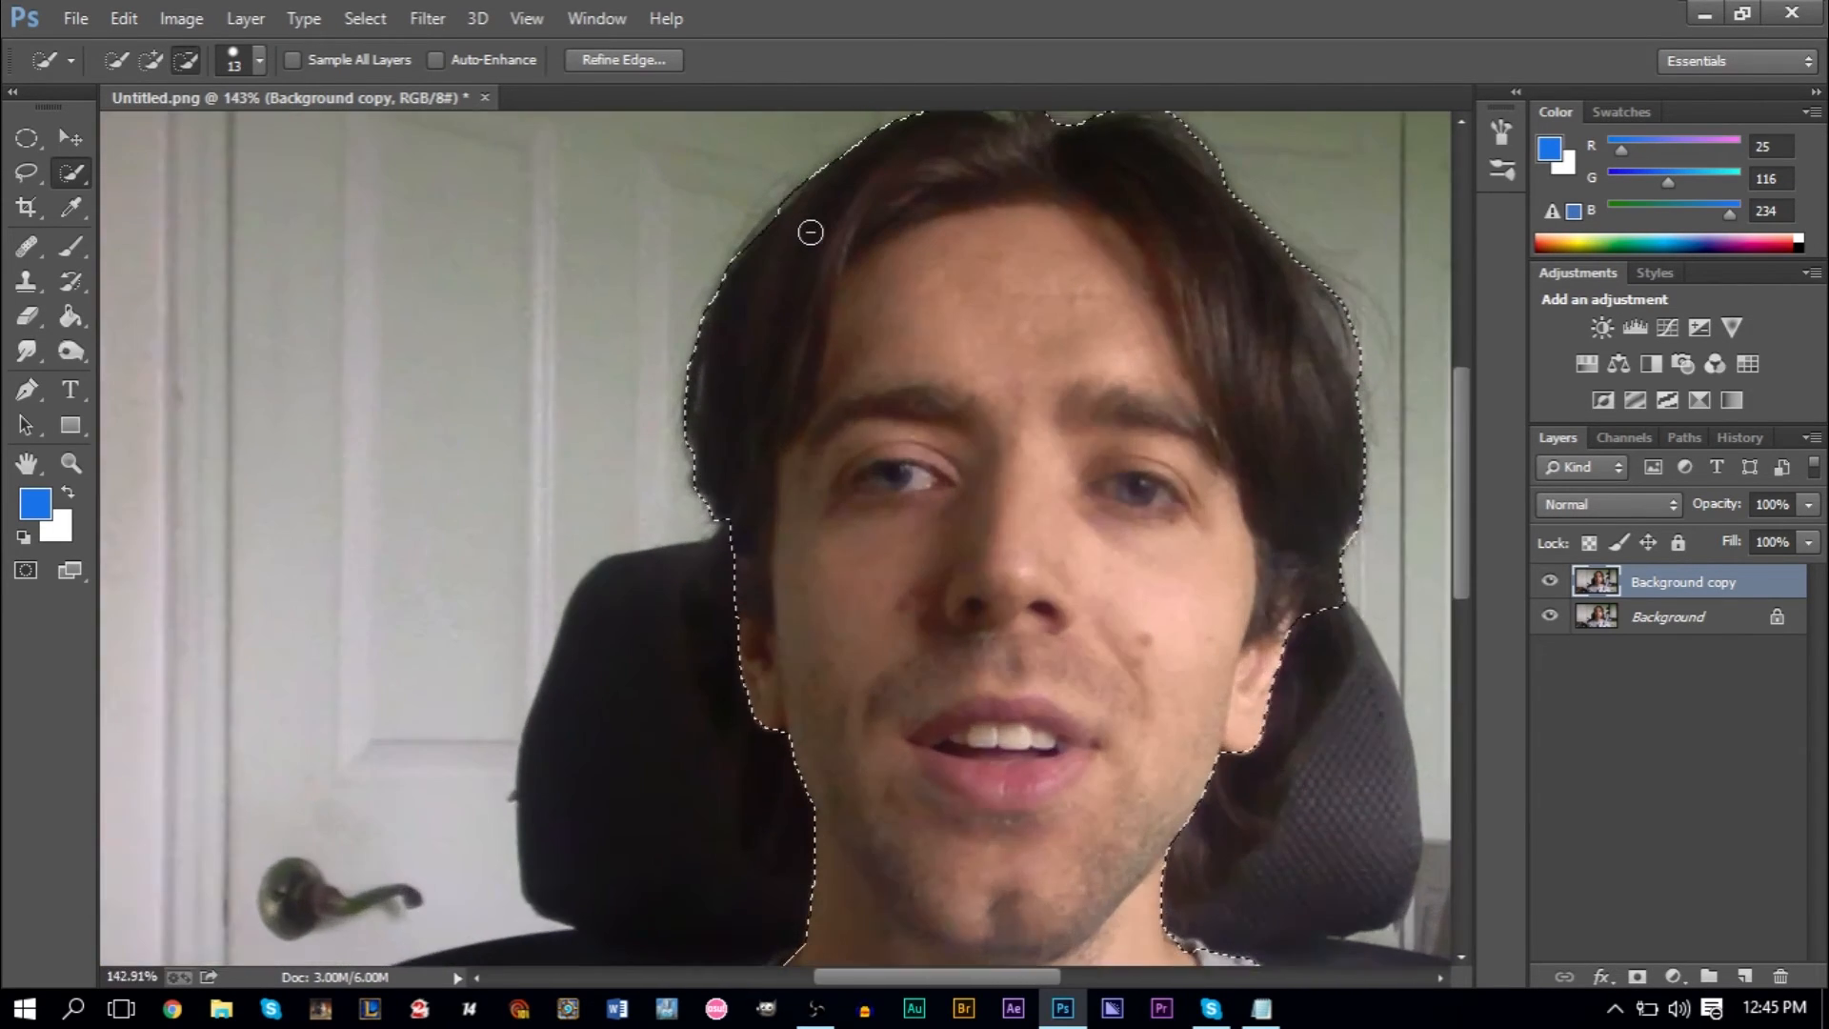
scroll(809, 232, up, 5)
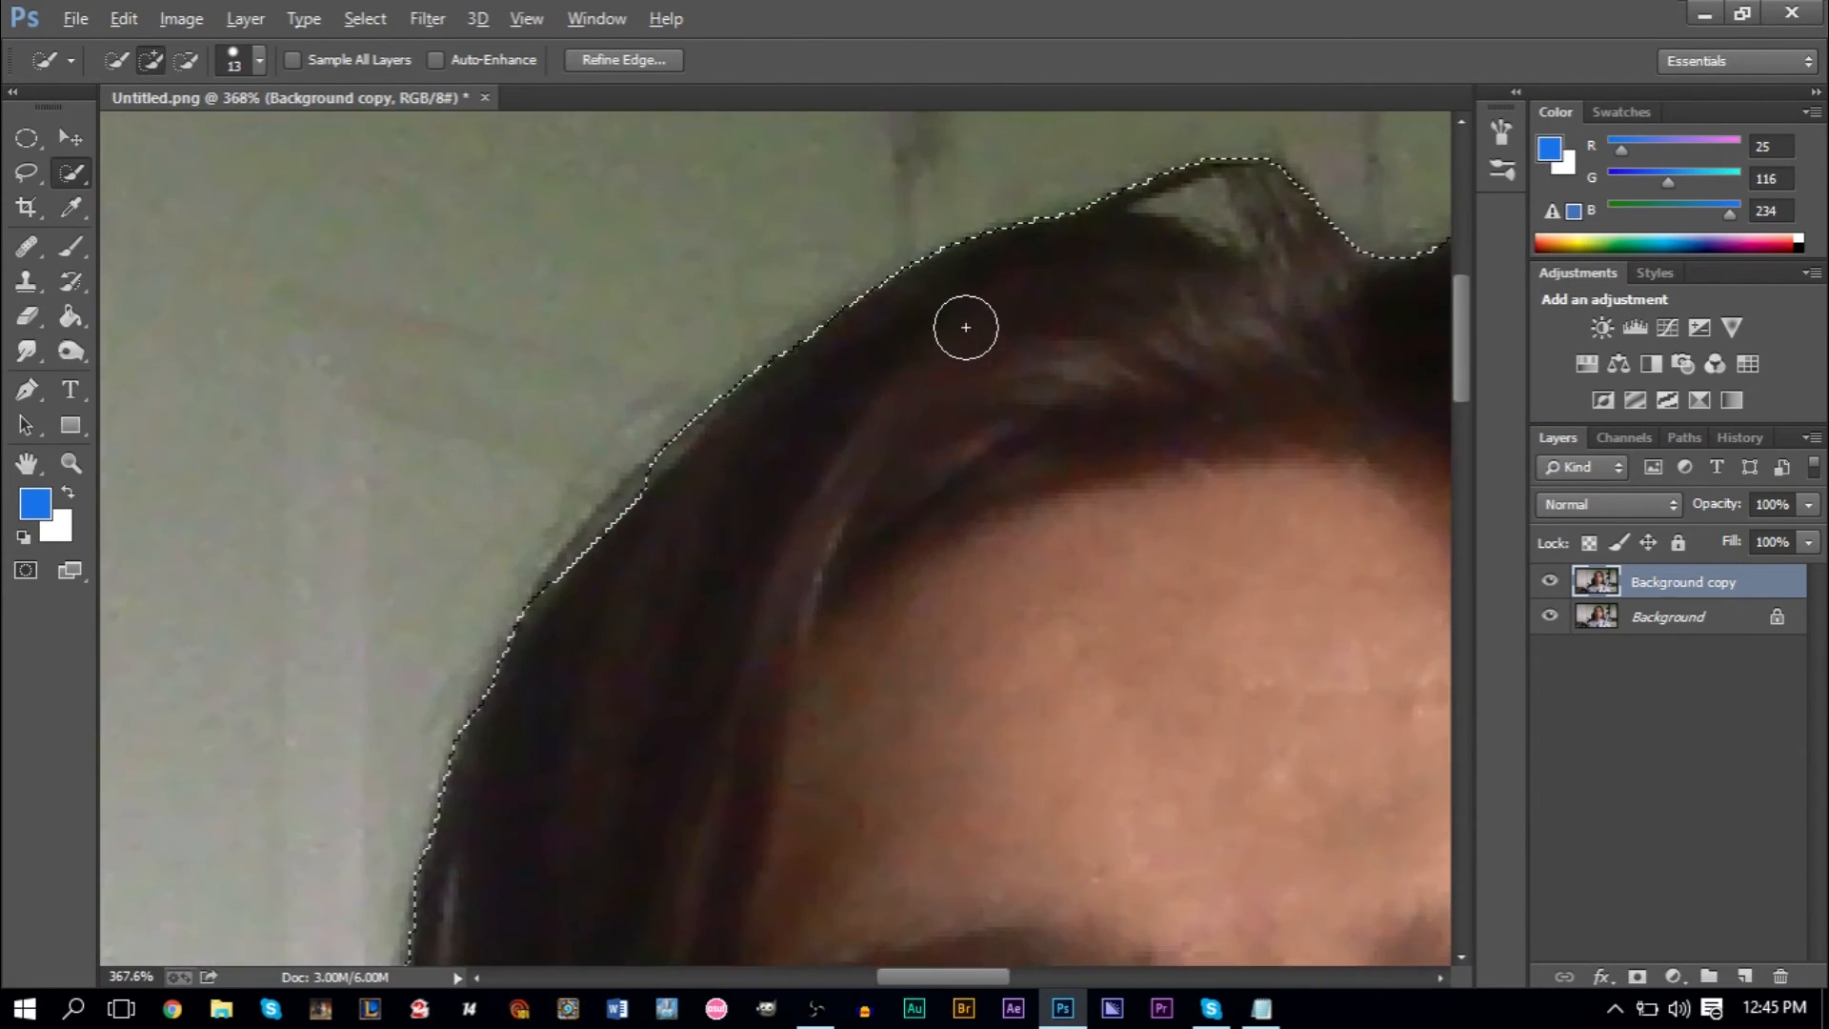
scroll(965, 327, up, 2)
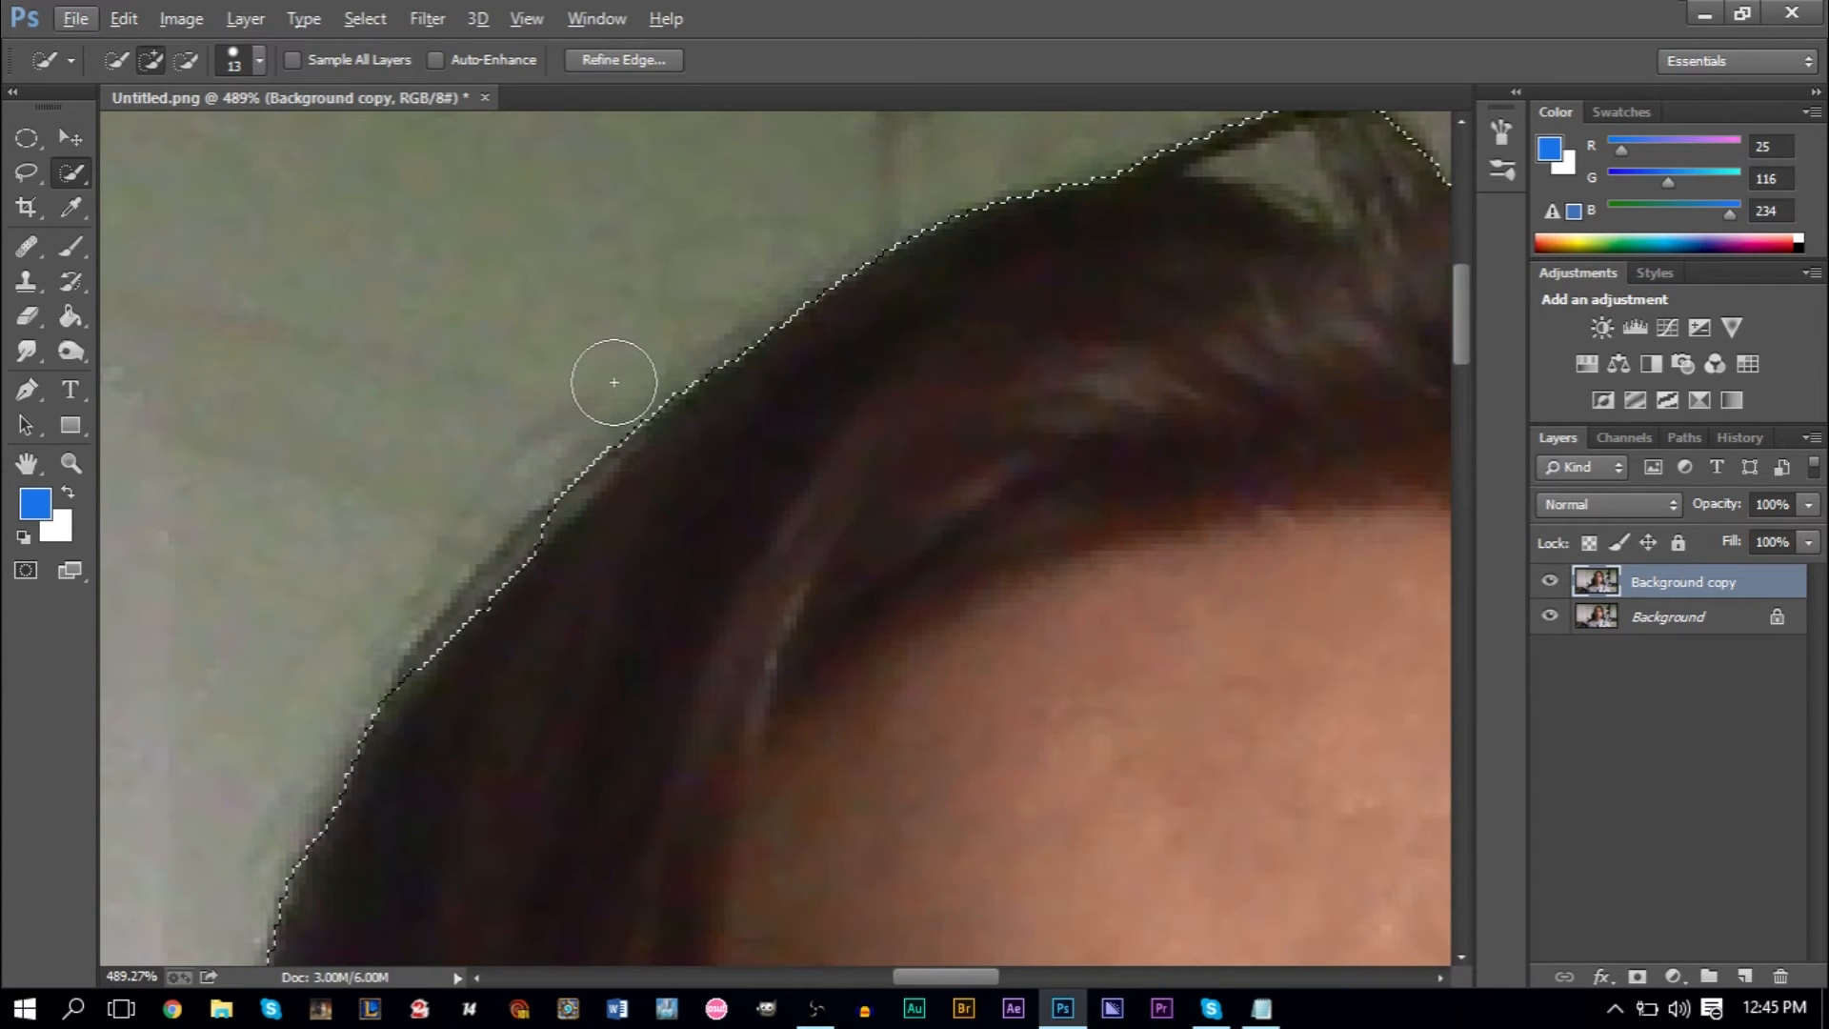
- Expand the selection by 1 pixel
click(366, 21)
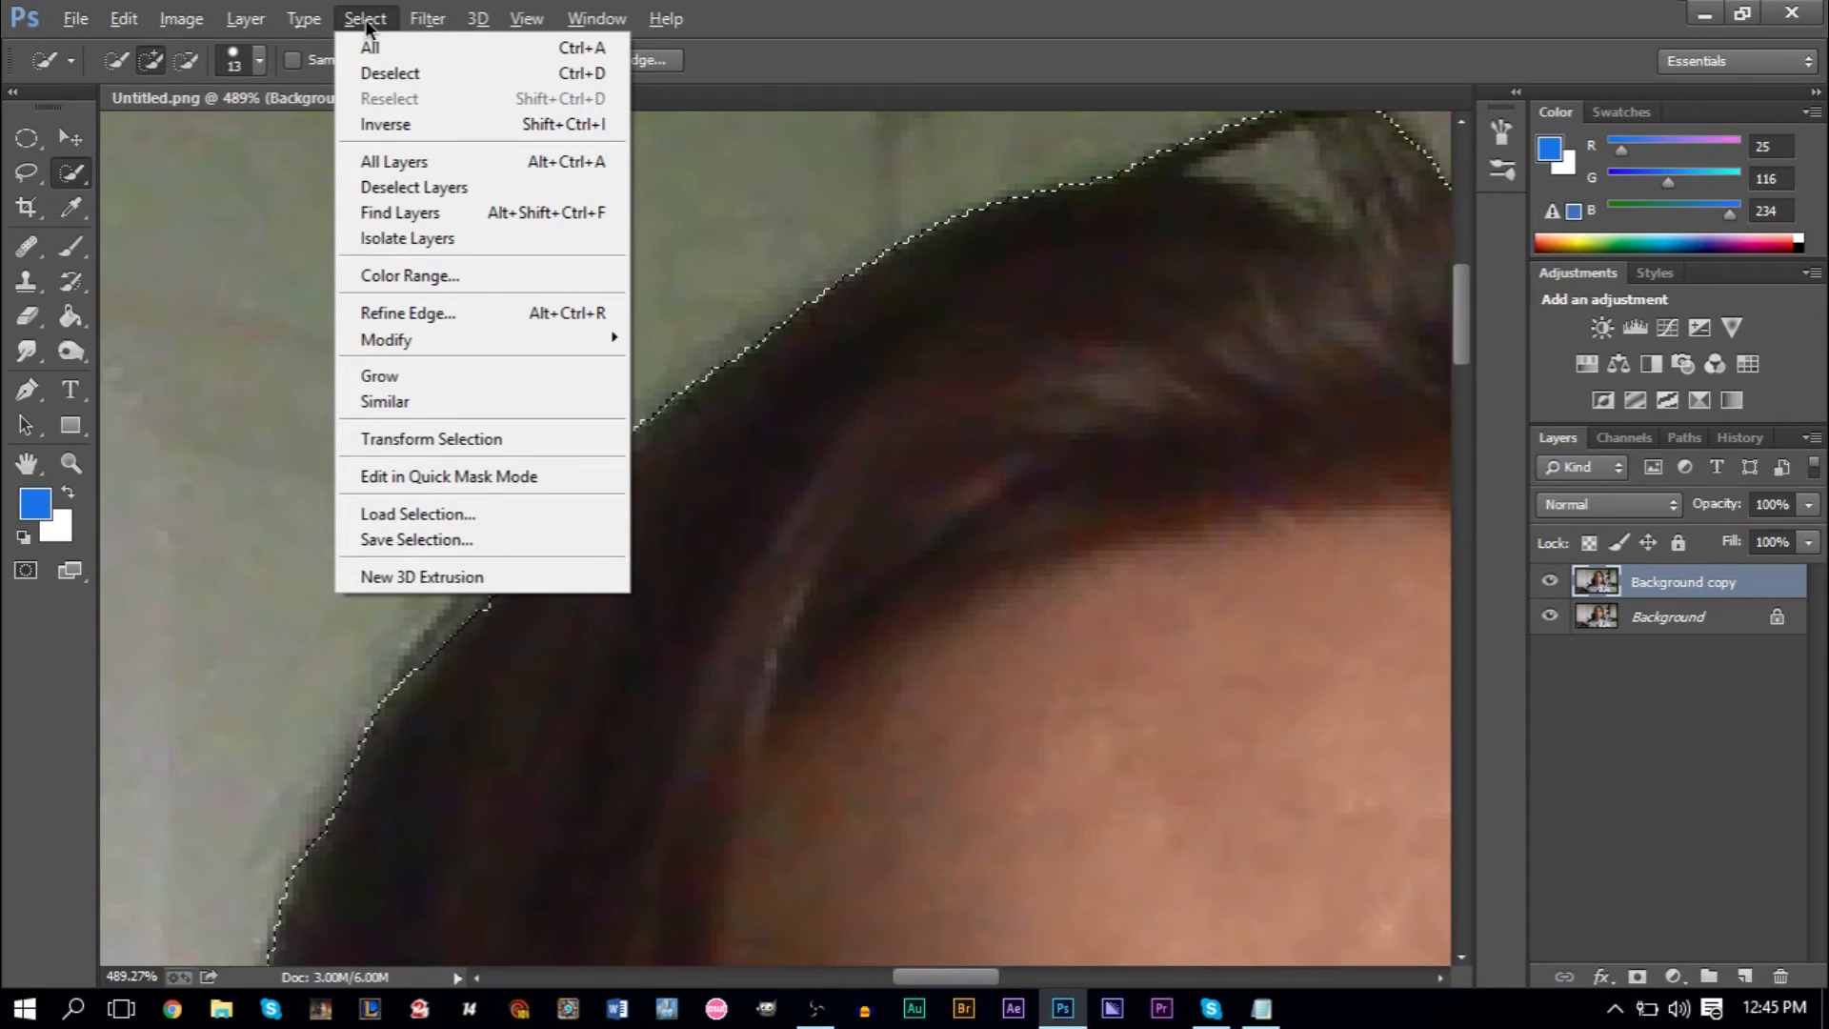
mouse_move(487, 343)
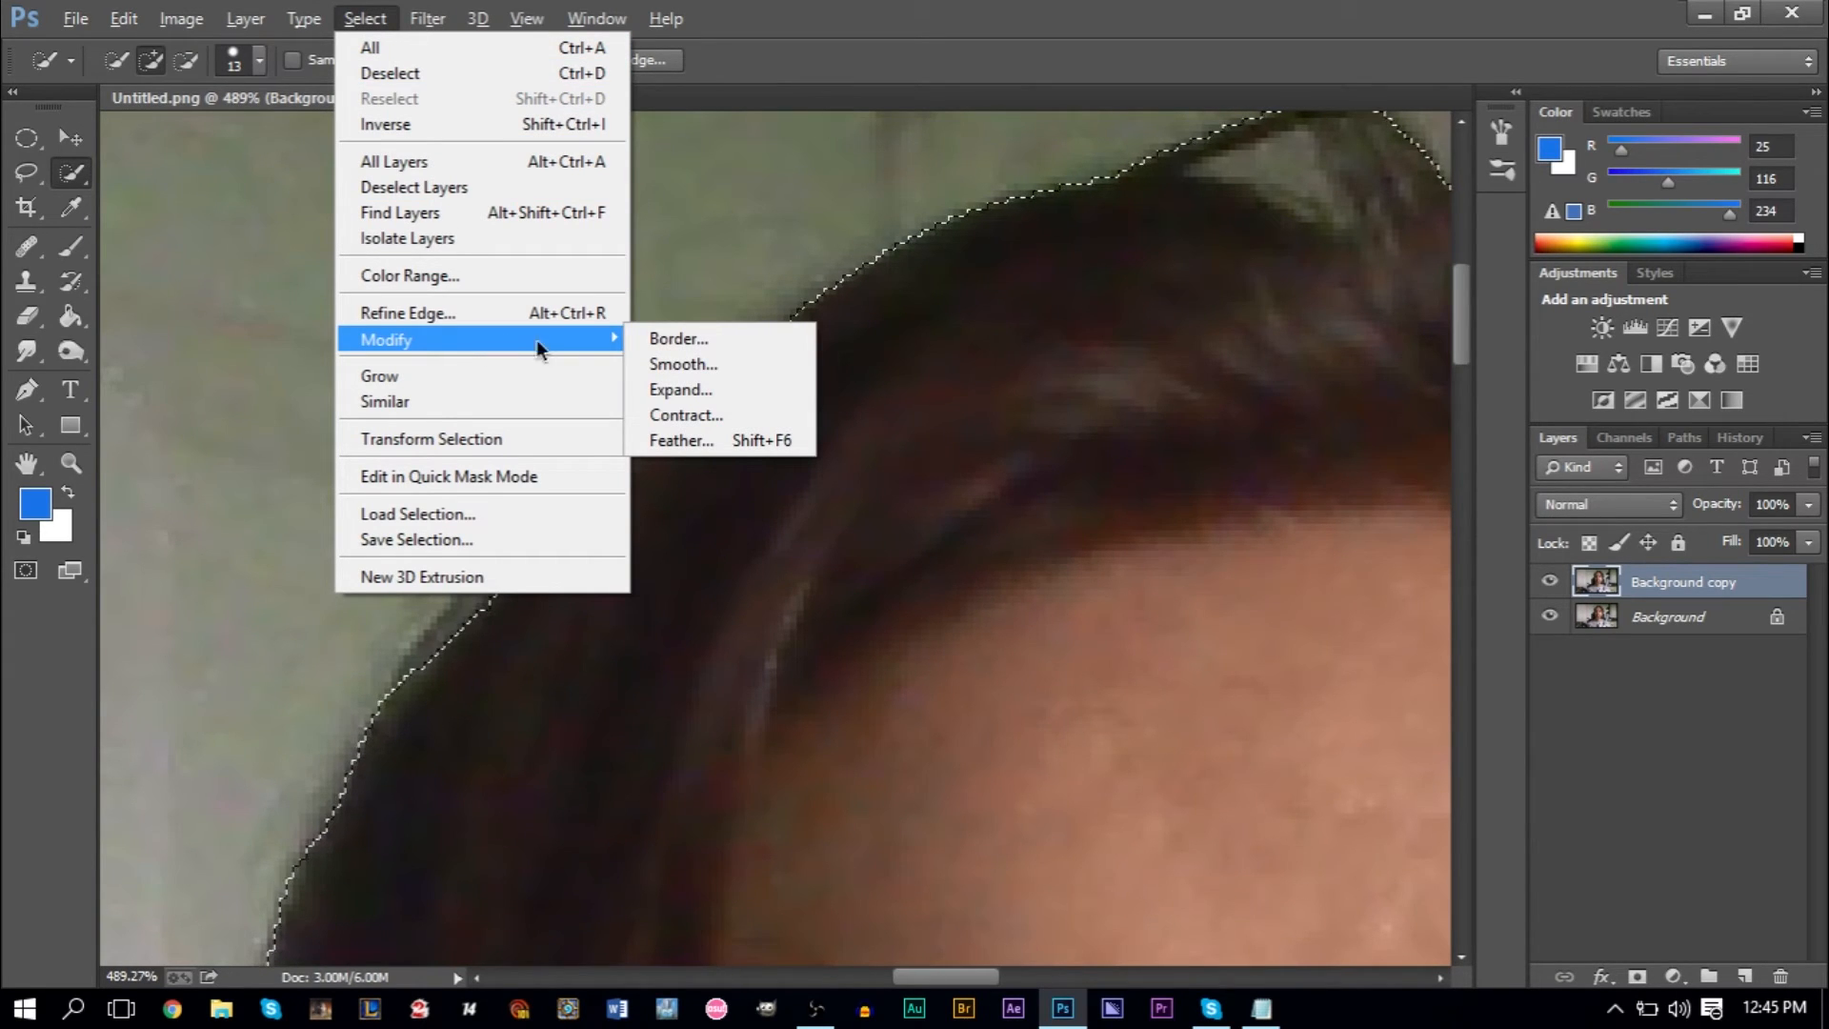
click(684, 383)
text(1)
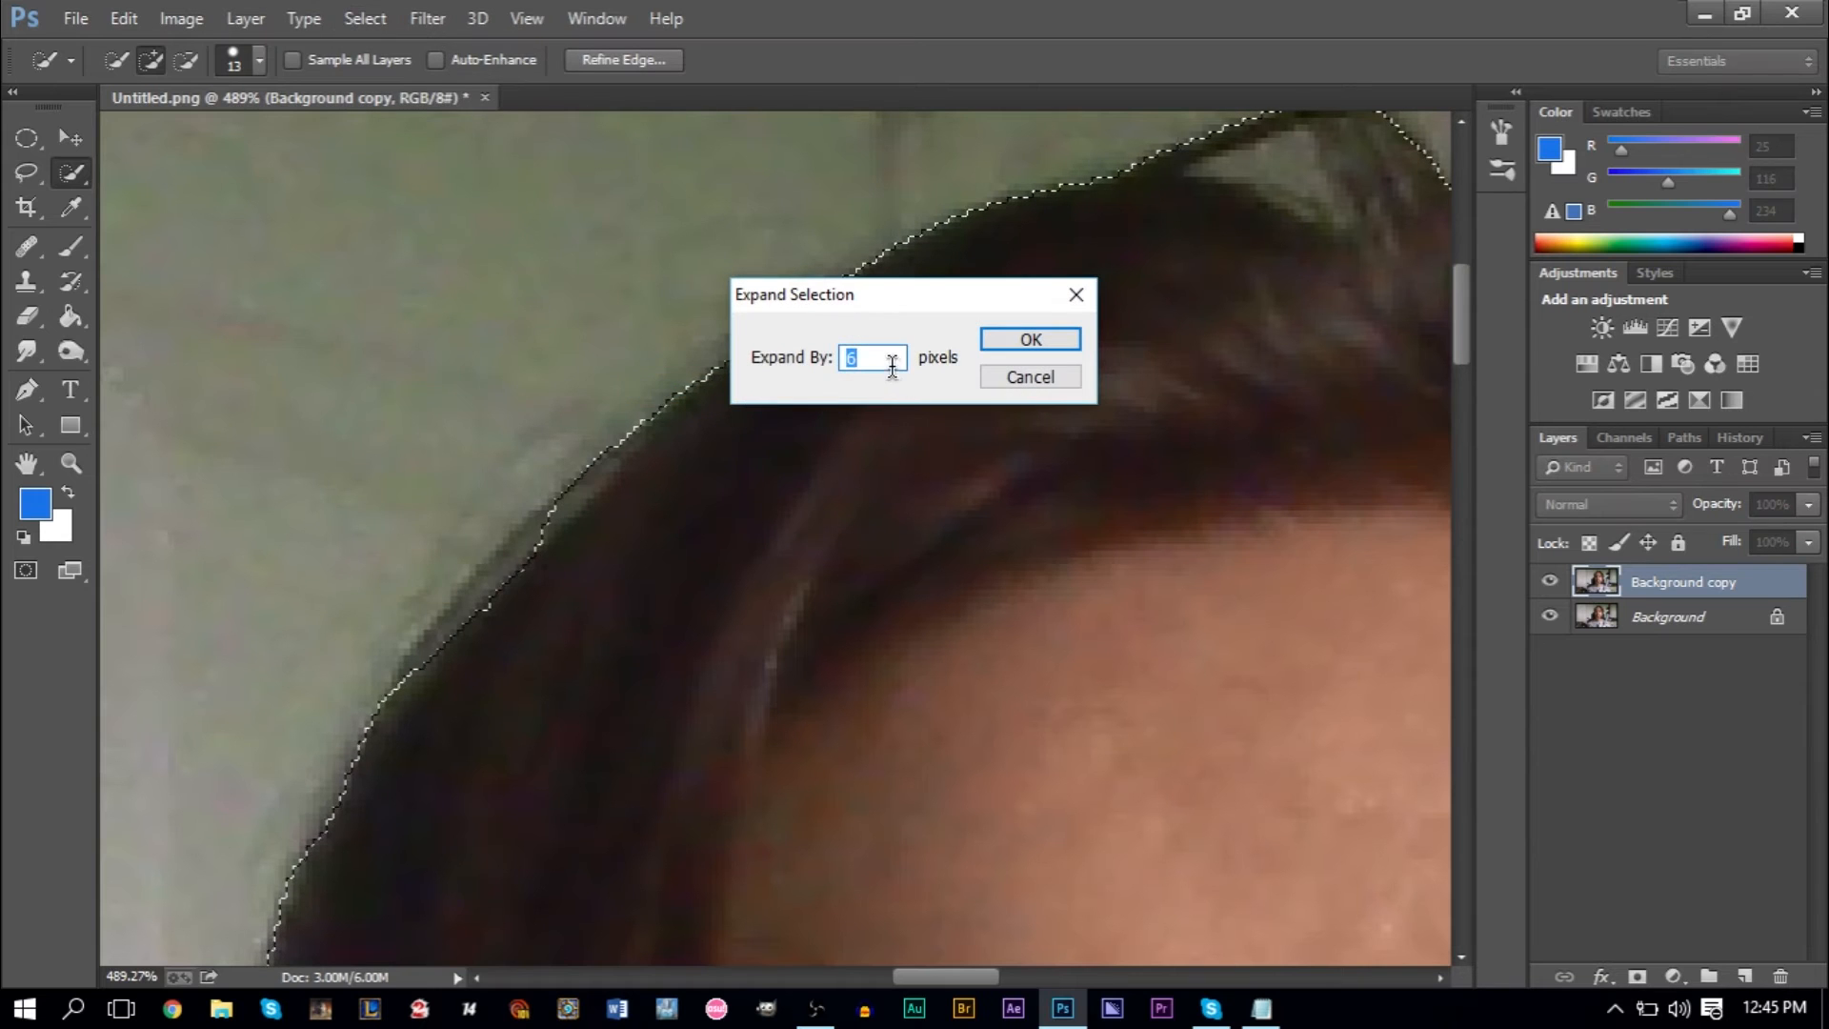
click(1015, 341)
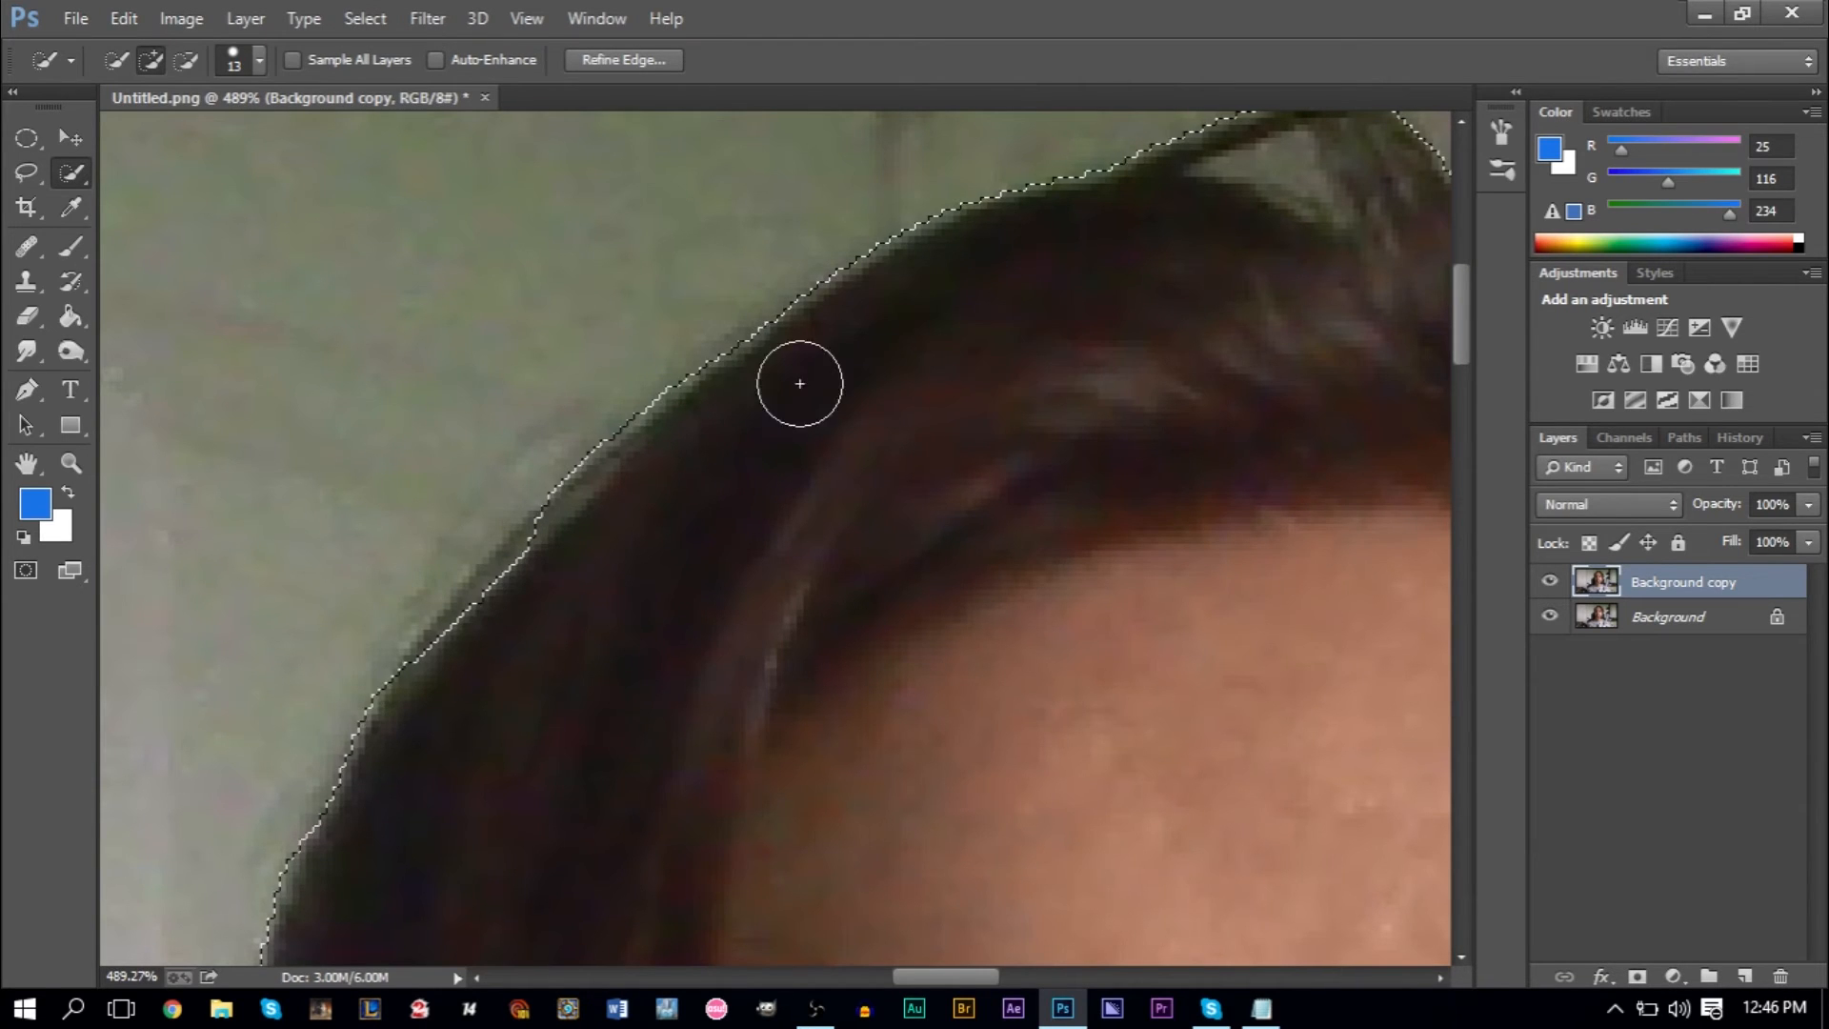
- Examine the expanded selection outline around the head, along both shoulders and over the whole figure
scroll(790, 375, down, 5)
scroll(1102, 260, down, 4)
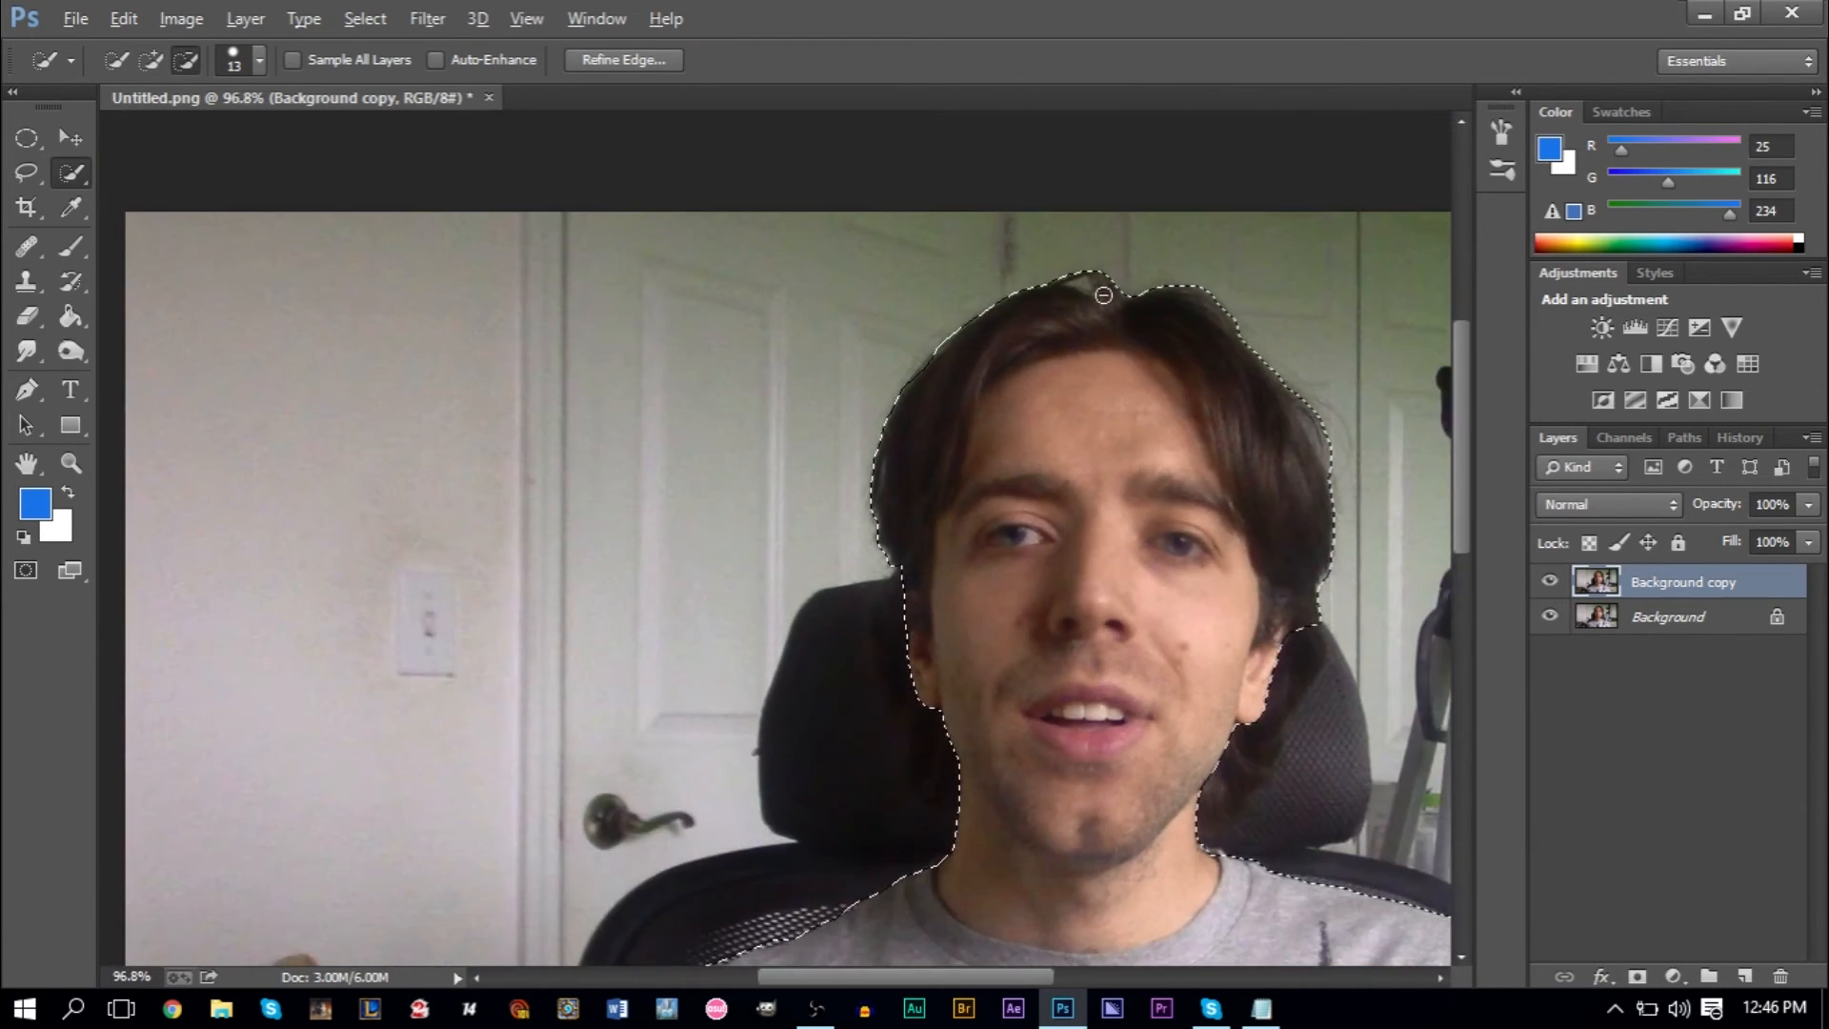
scroll(1034, 742, up, 4)
scroll(1034, 742, up, 2)
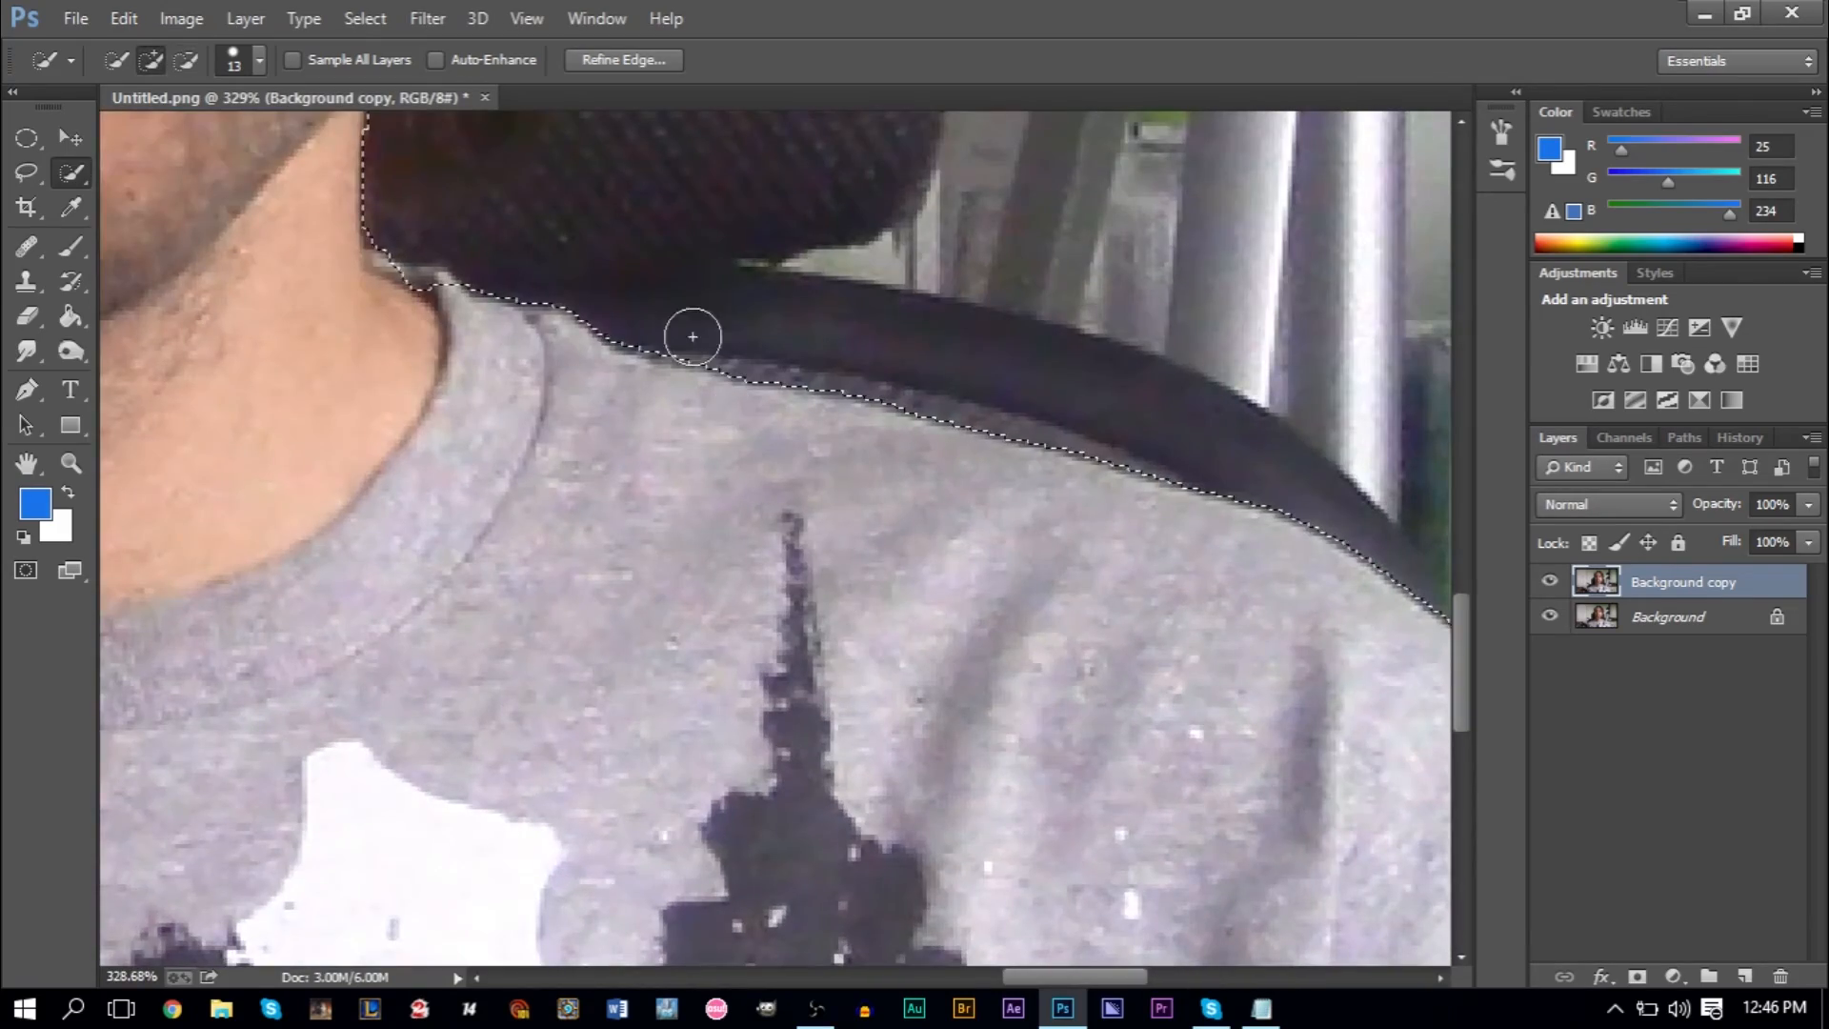
scroll(804, 429, down, 4)
scroll(706, 440, down, 3)
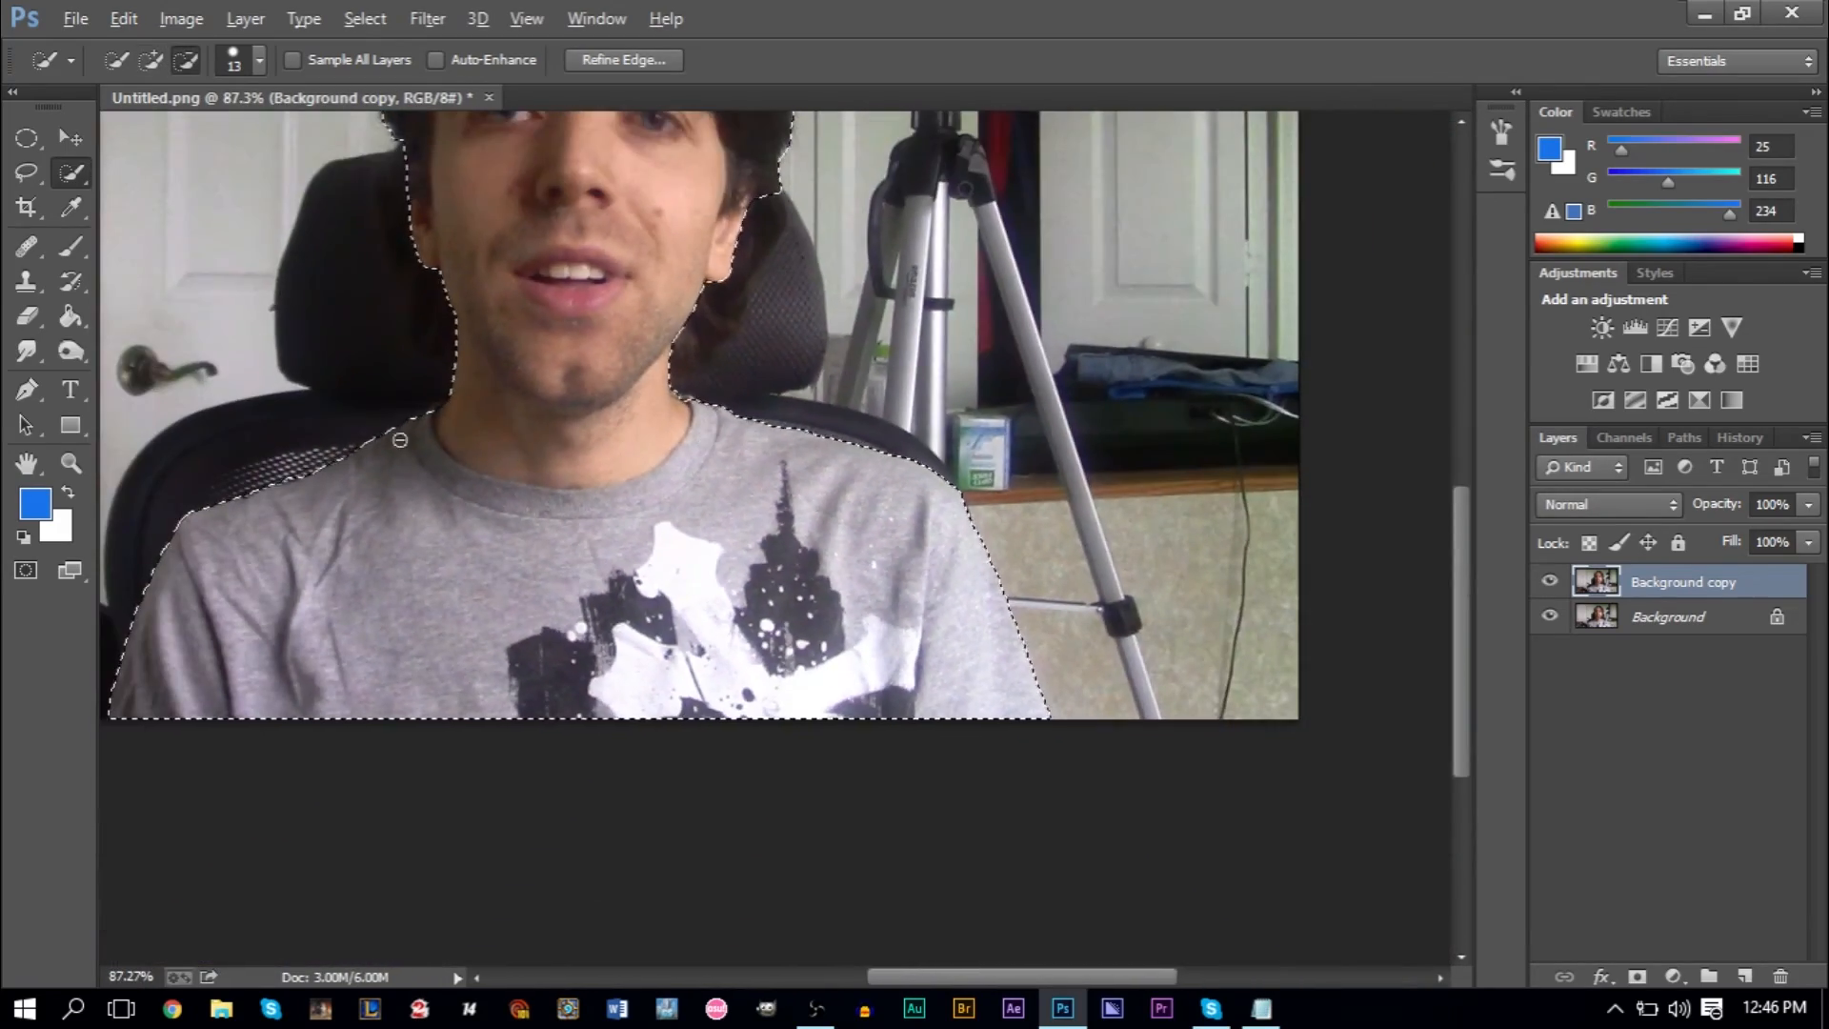
scroll(821, 743, up, 6)
scroll(821, 743, up, 2)
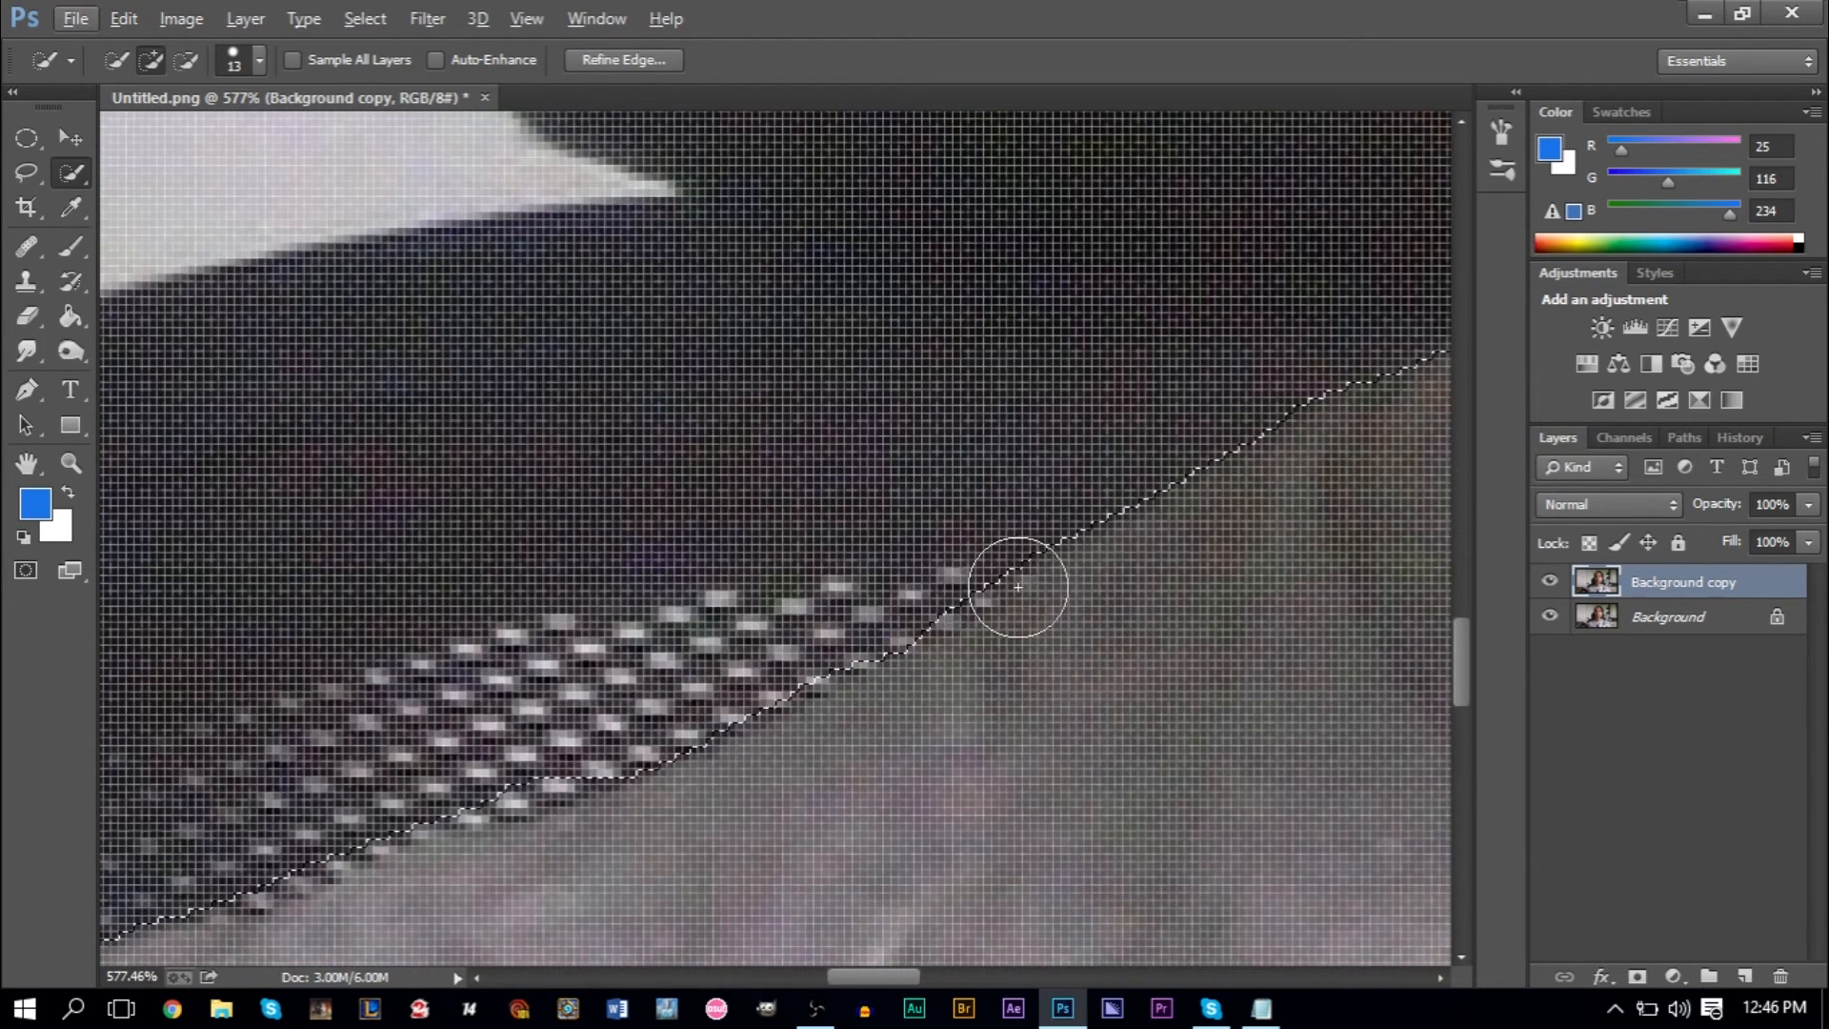
scroll(1053, 567, down, 10)
scroll(1056, 570, down, 1)
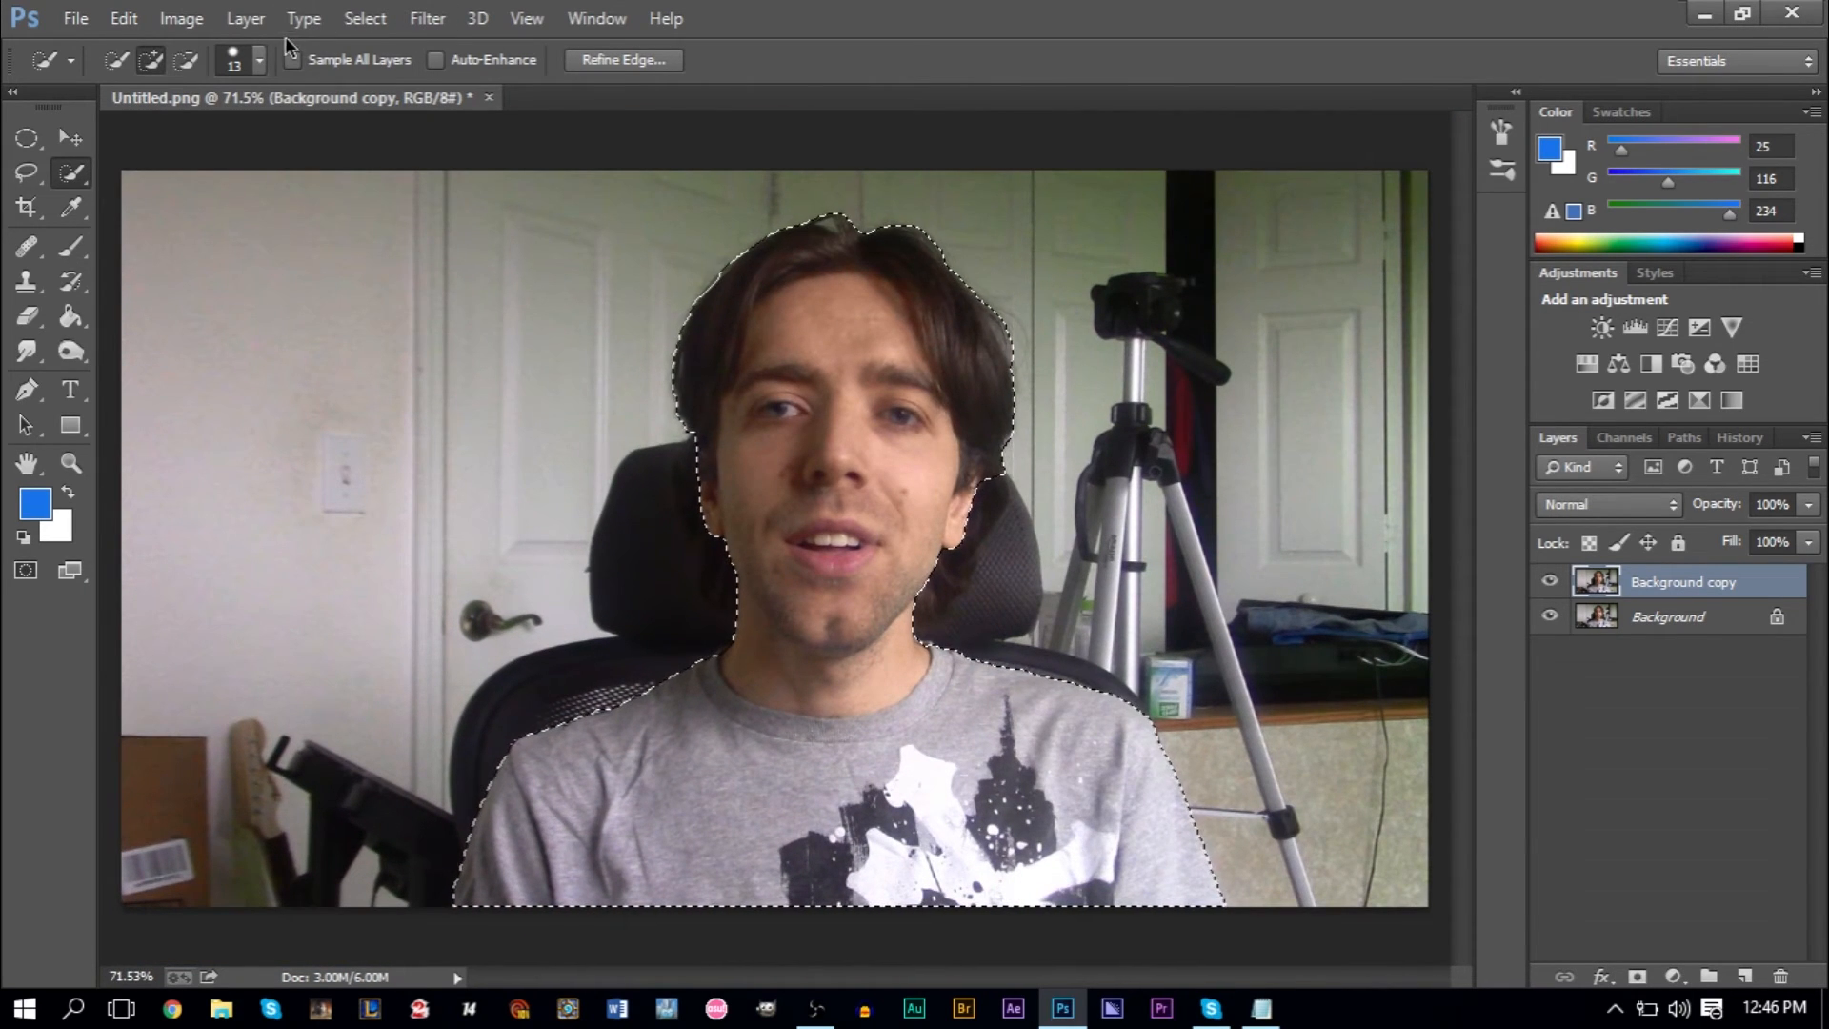
- Invert the selection so it covers the background instead of the man, and open the Lens Blur filter
click(362, 18)
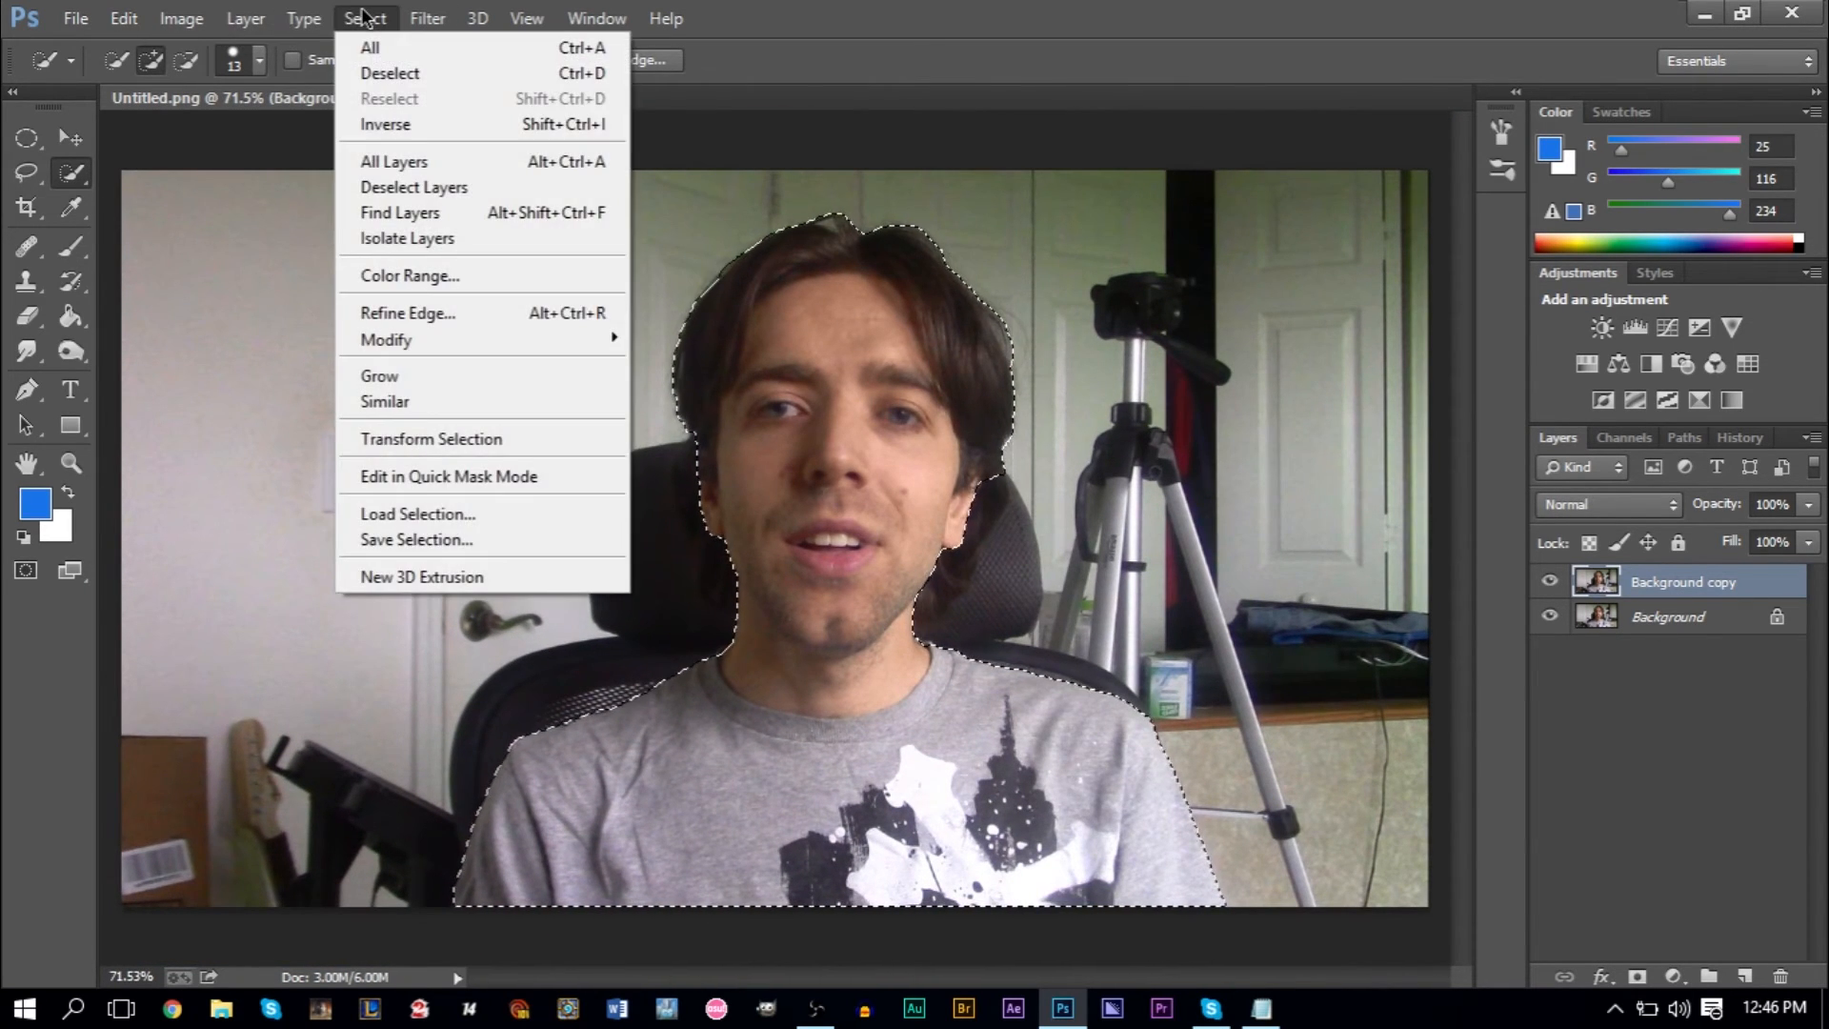
click(390, 124)
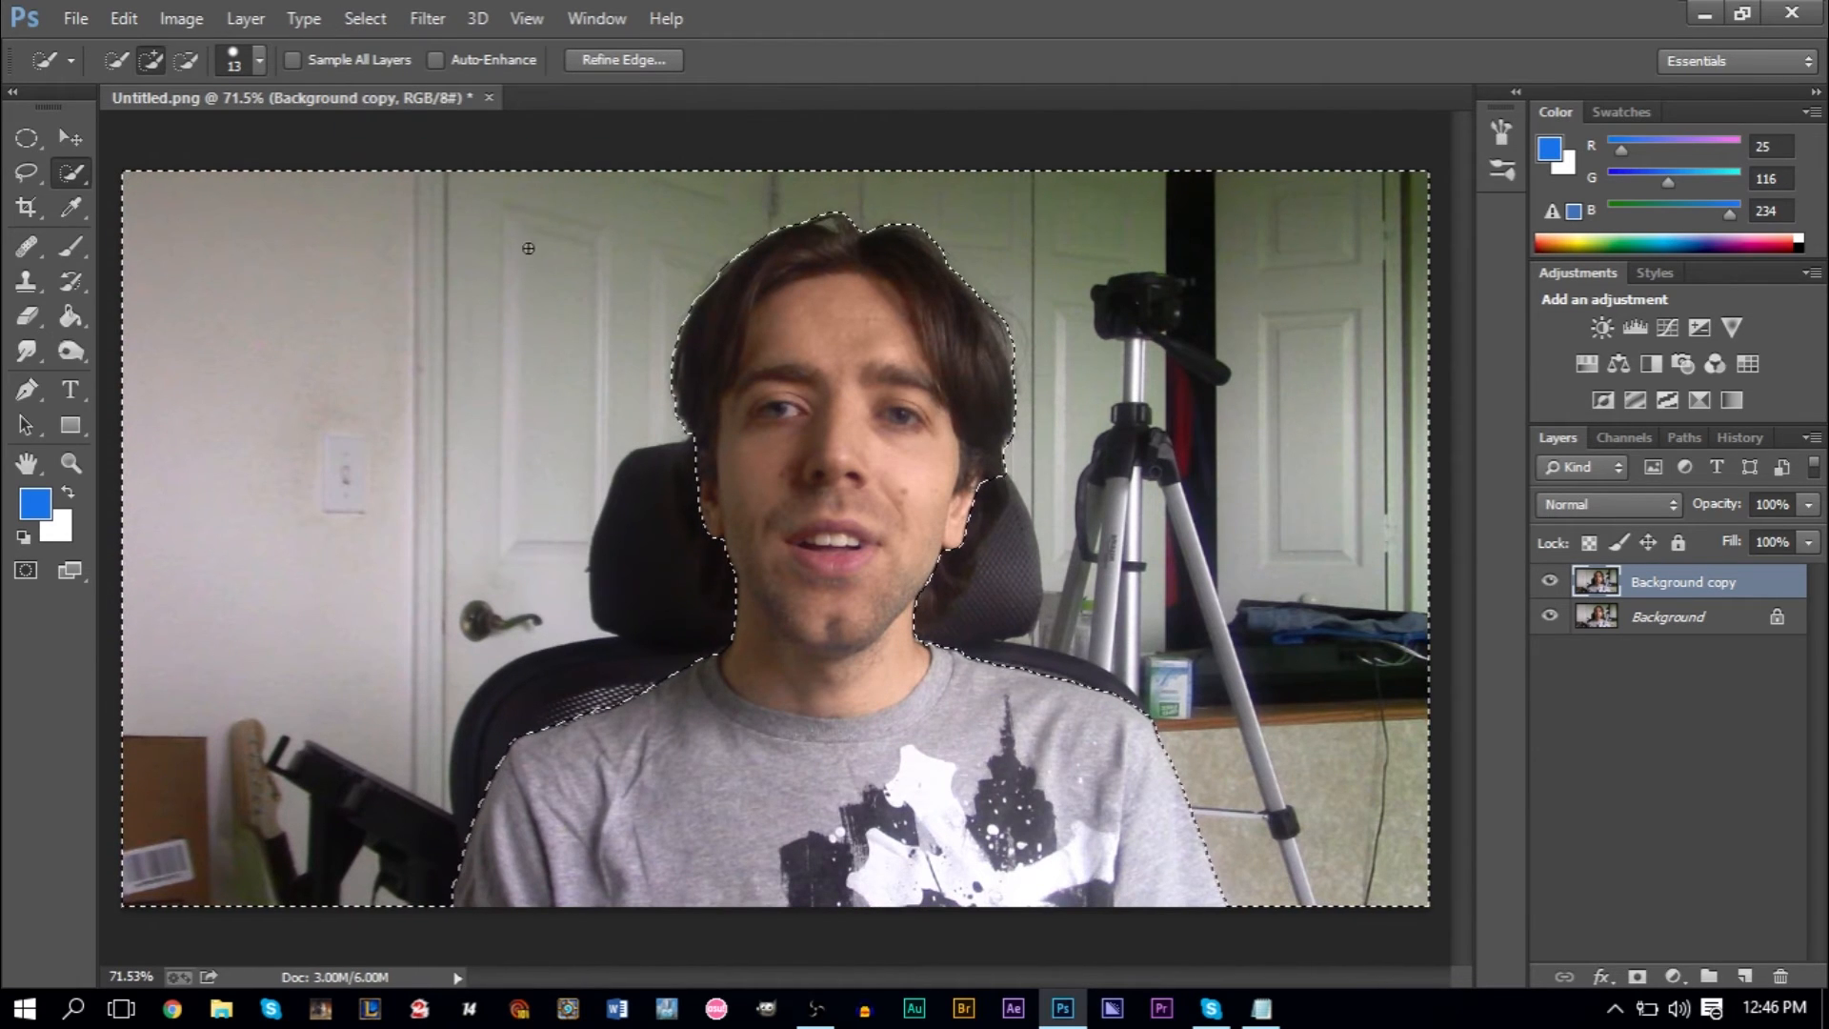
click(427, 18)
mouse_move(522, 316)
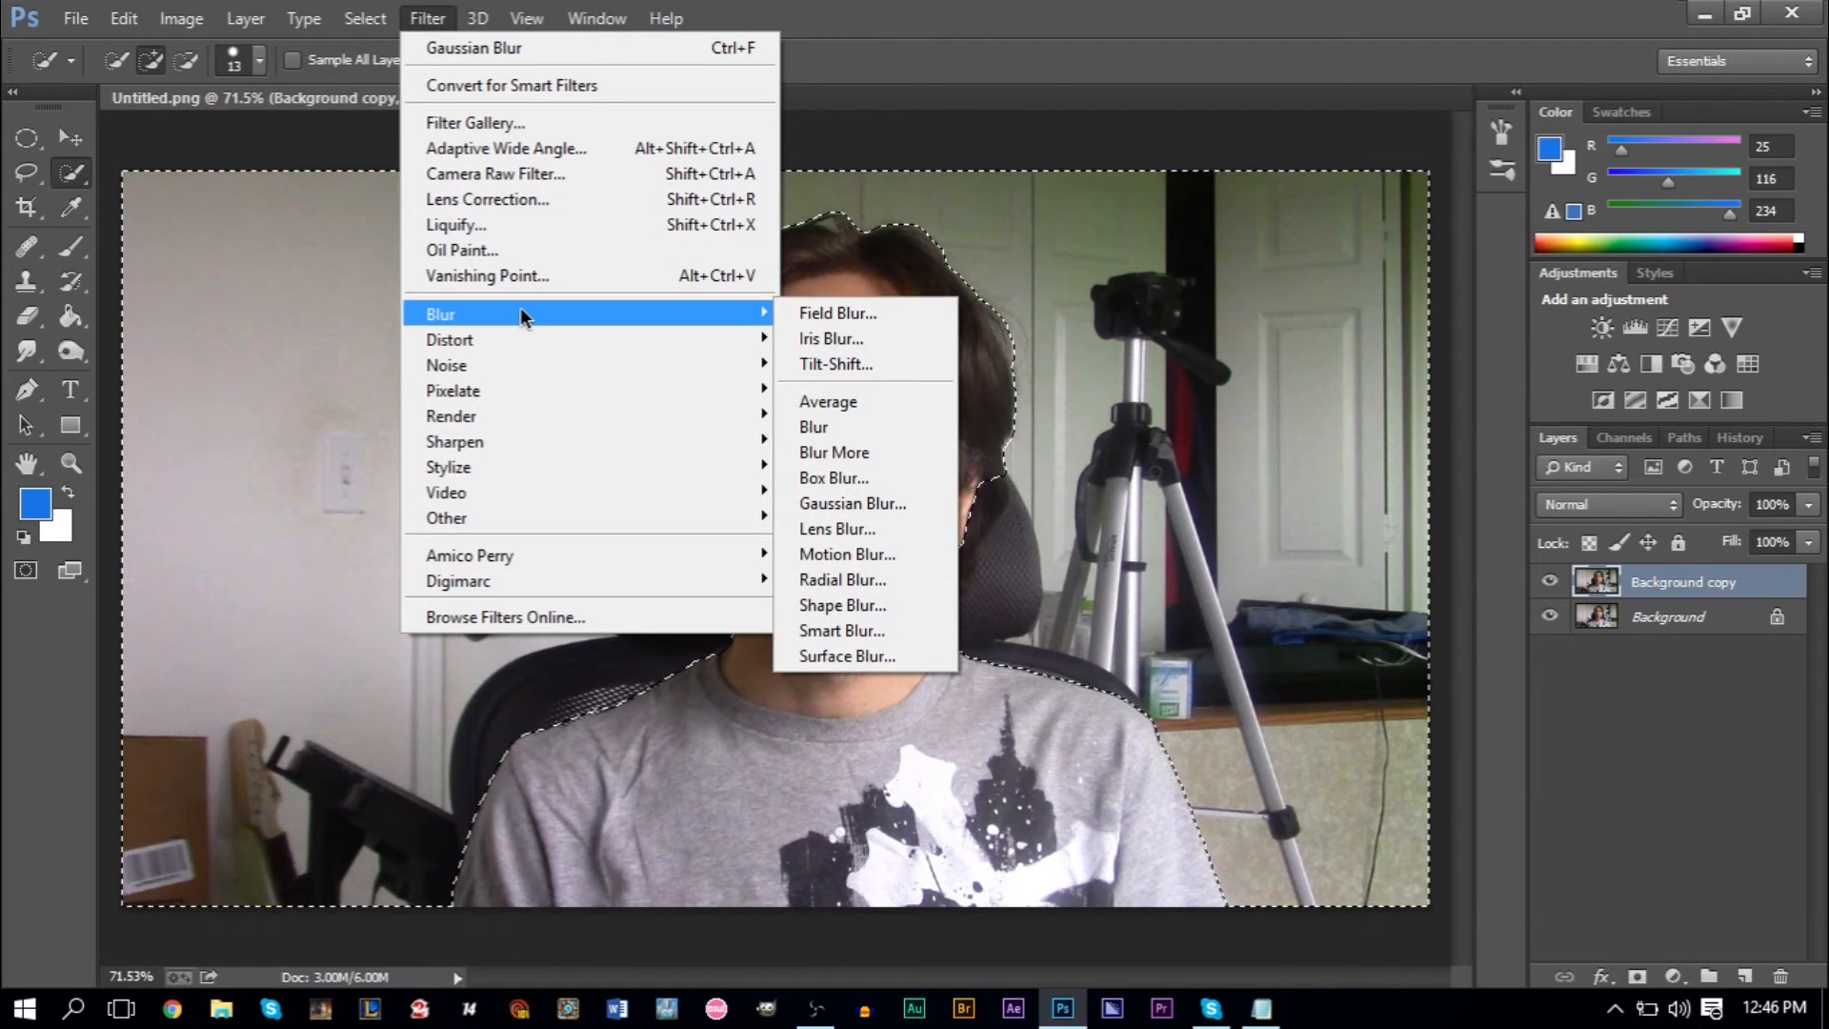
click(858, 530)
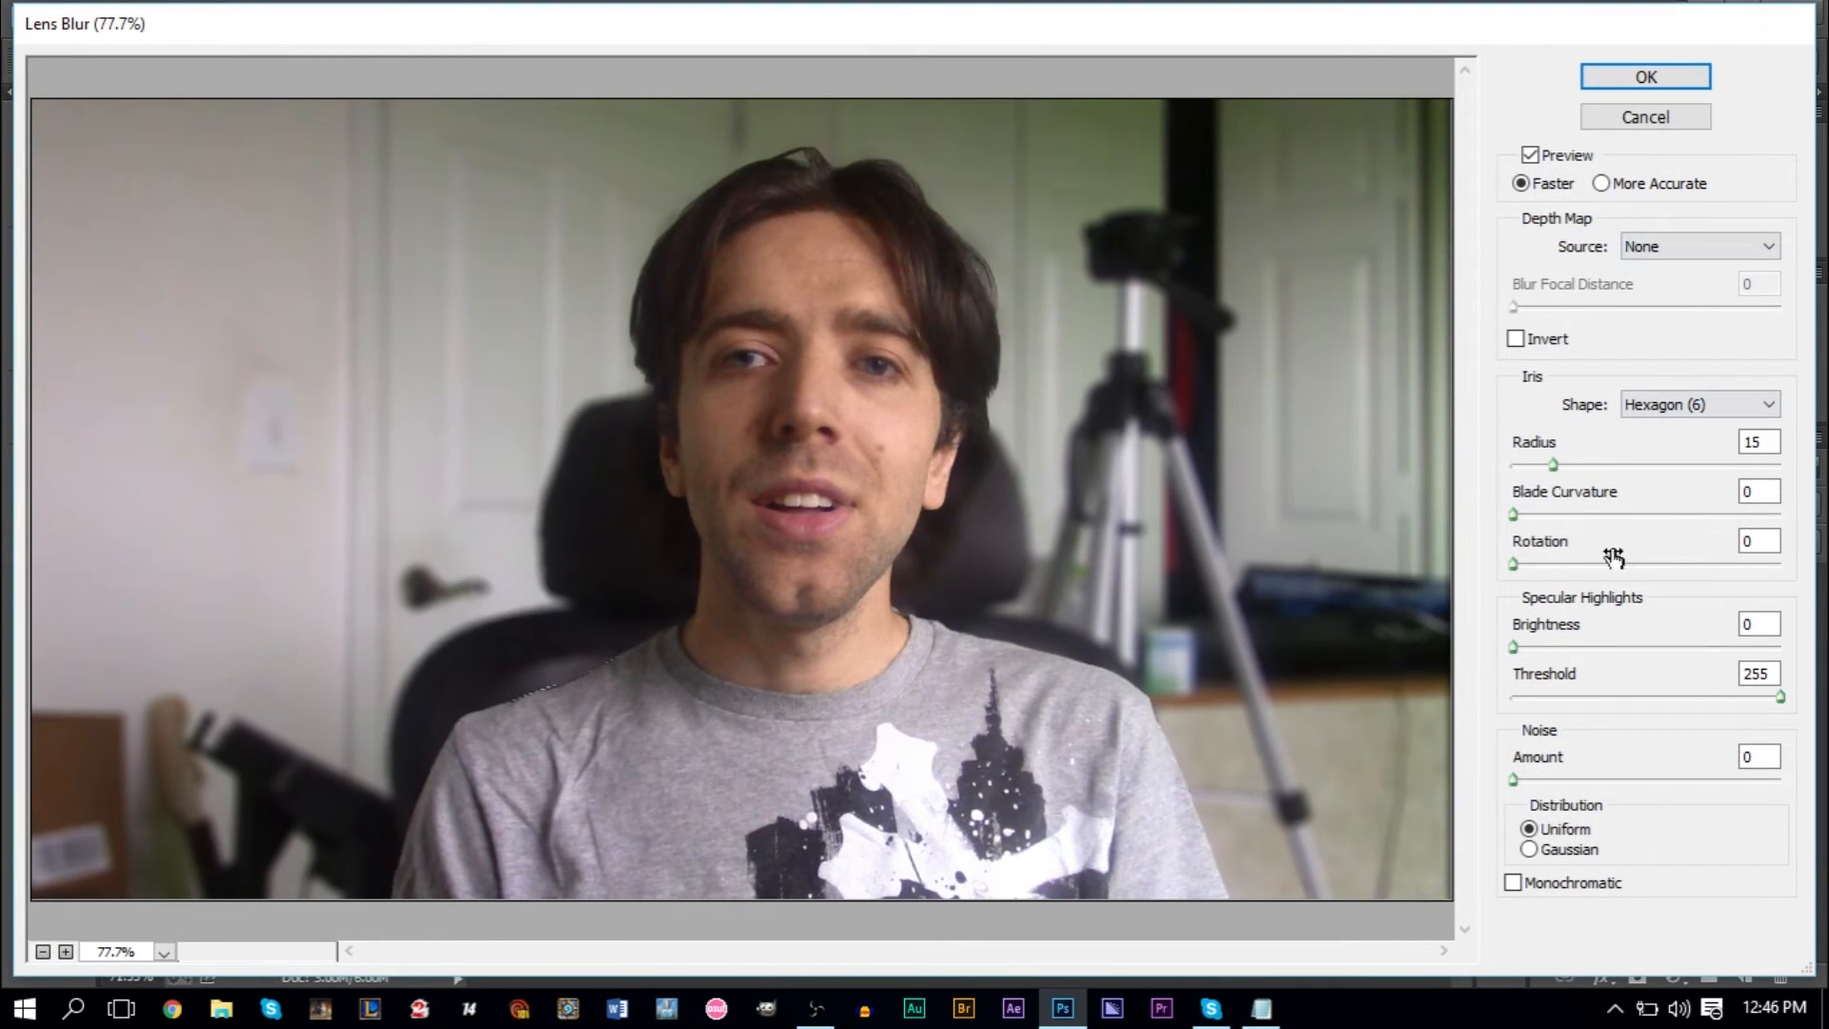
- Try stronger blur amounts, set the Lens Blur iris radius to 20, and apply the filter to the background
drag(1551, 465, 1675, 474)
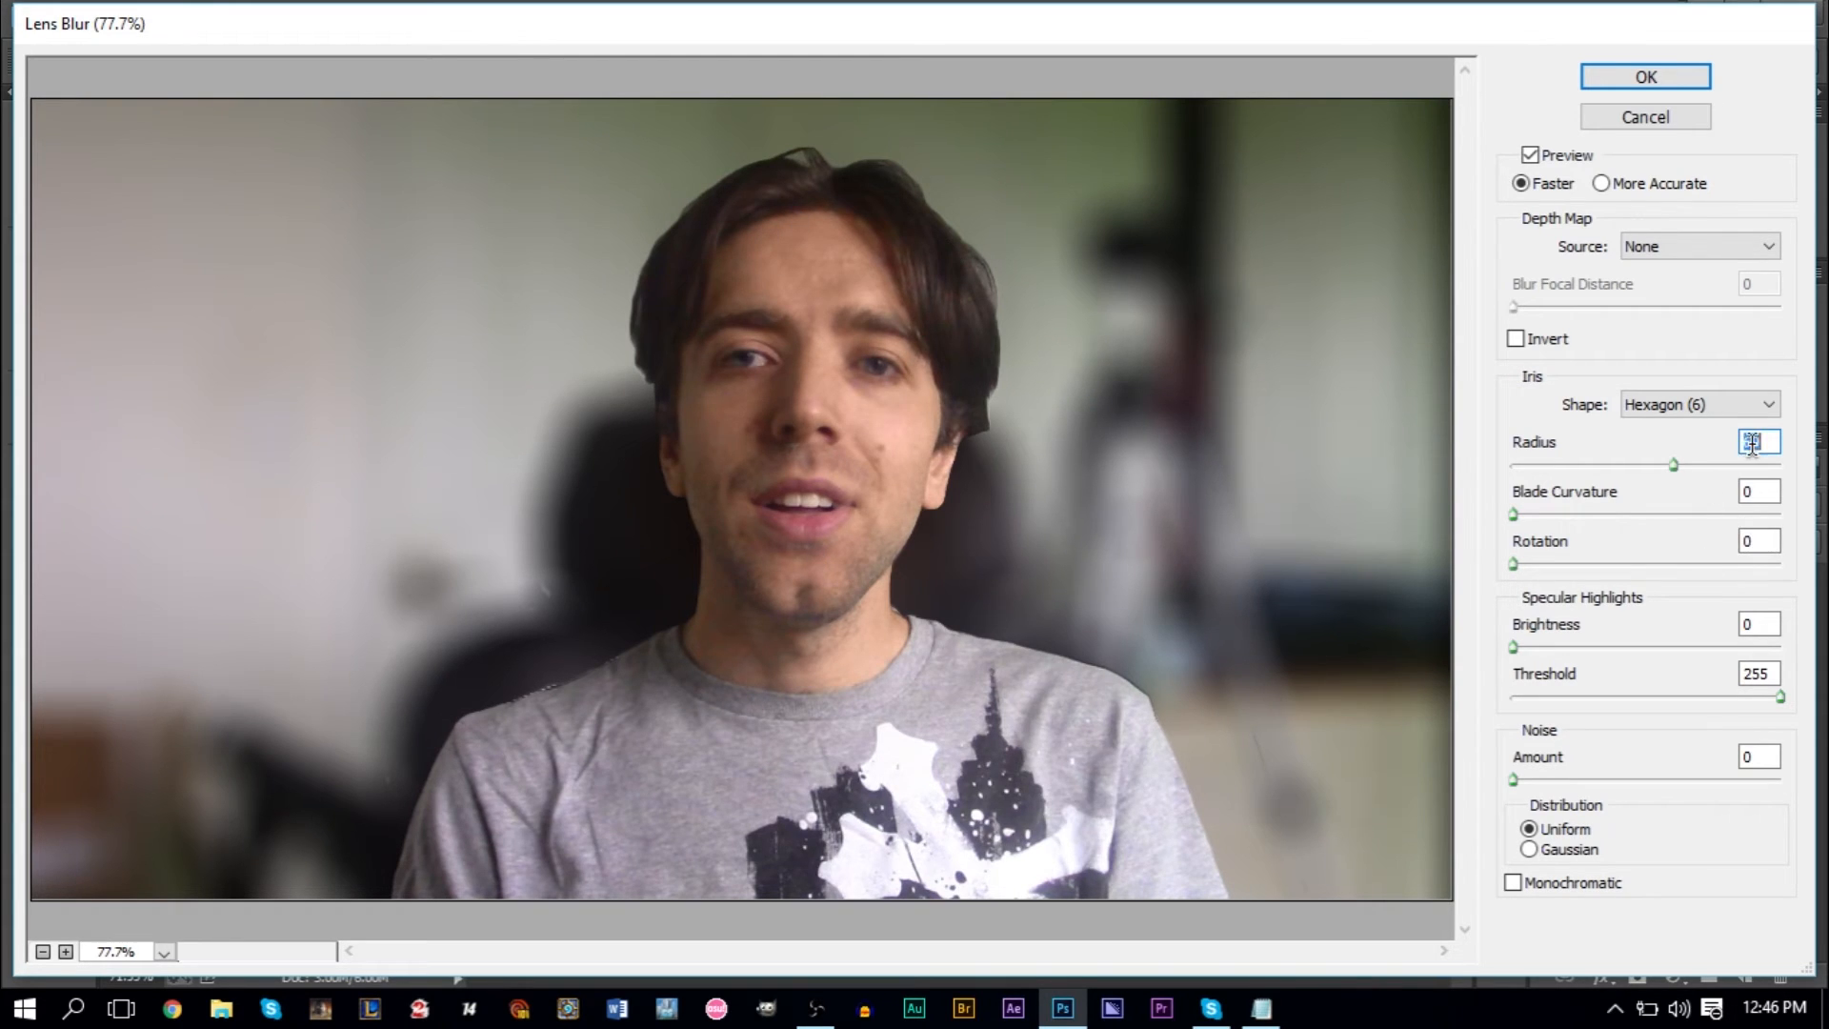
text(20)
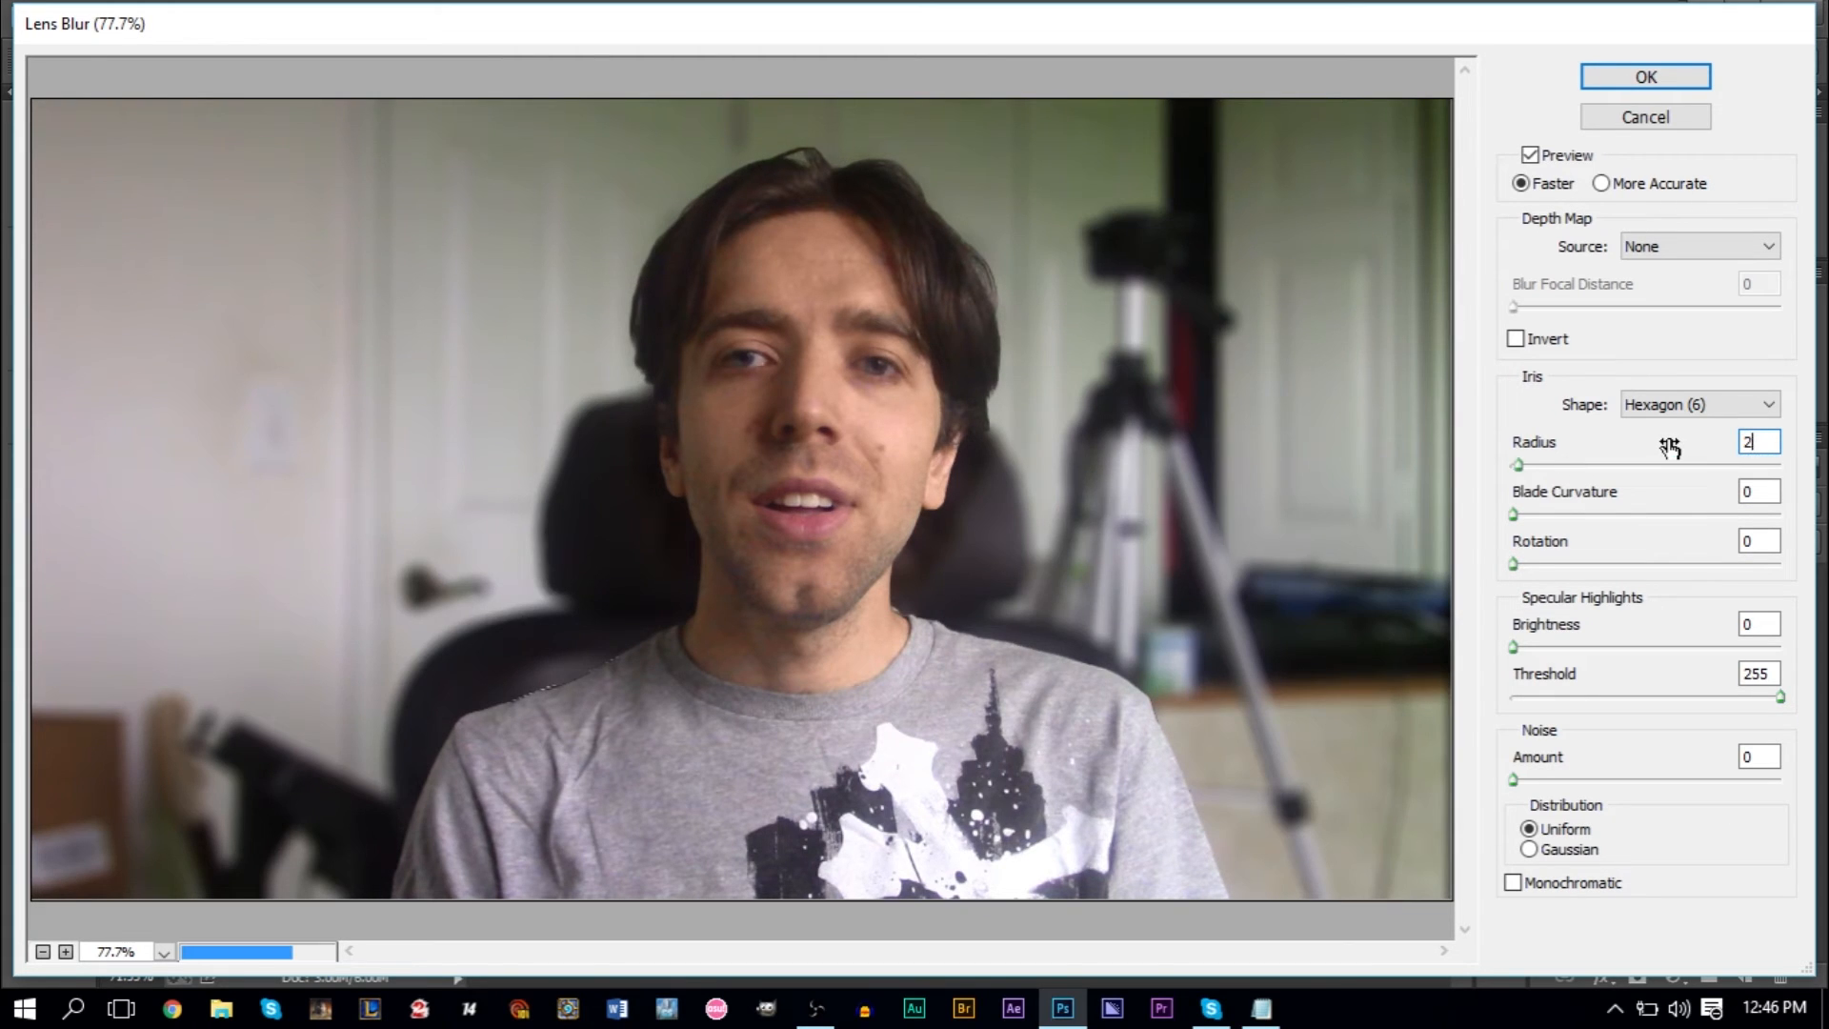
key(BackSpace)
text(5)
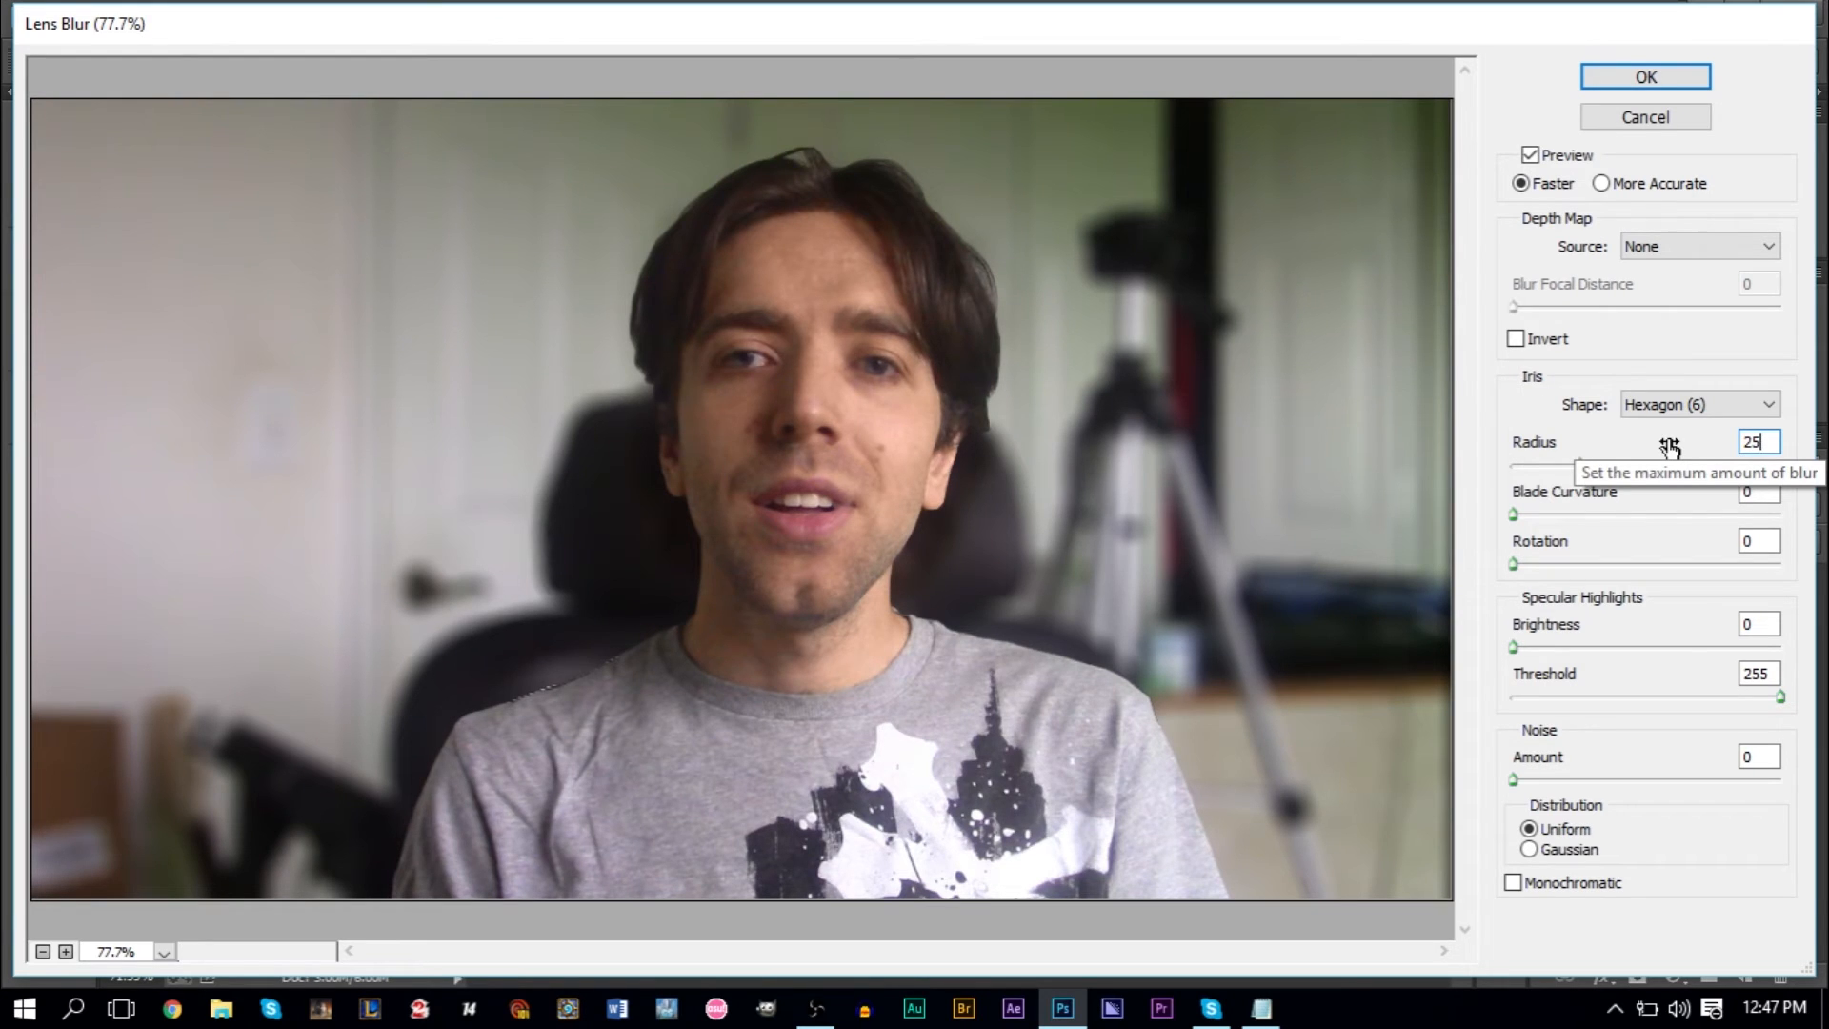
key(BackSpace)
key(BackSpace)
text(20)
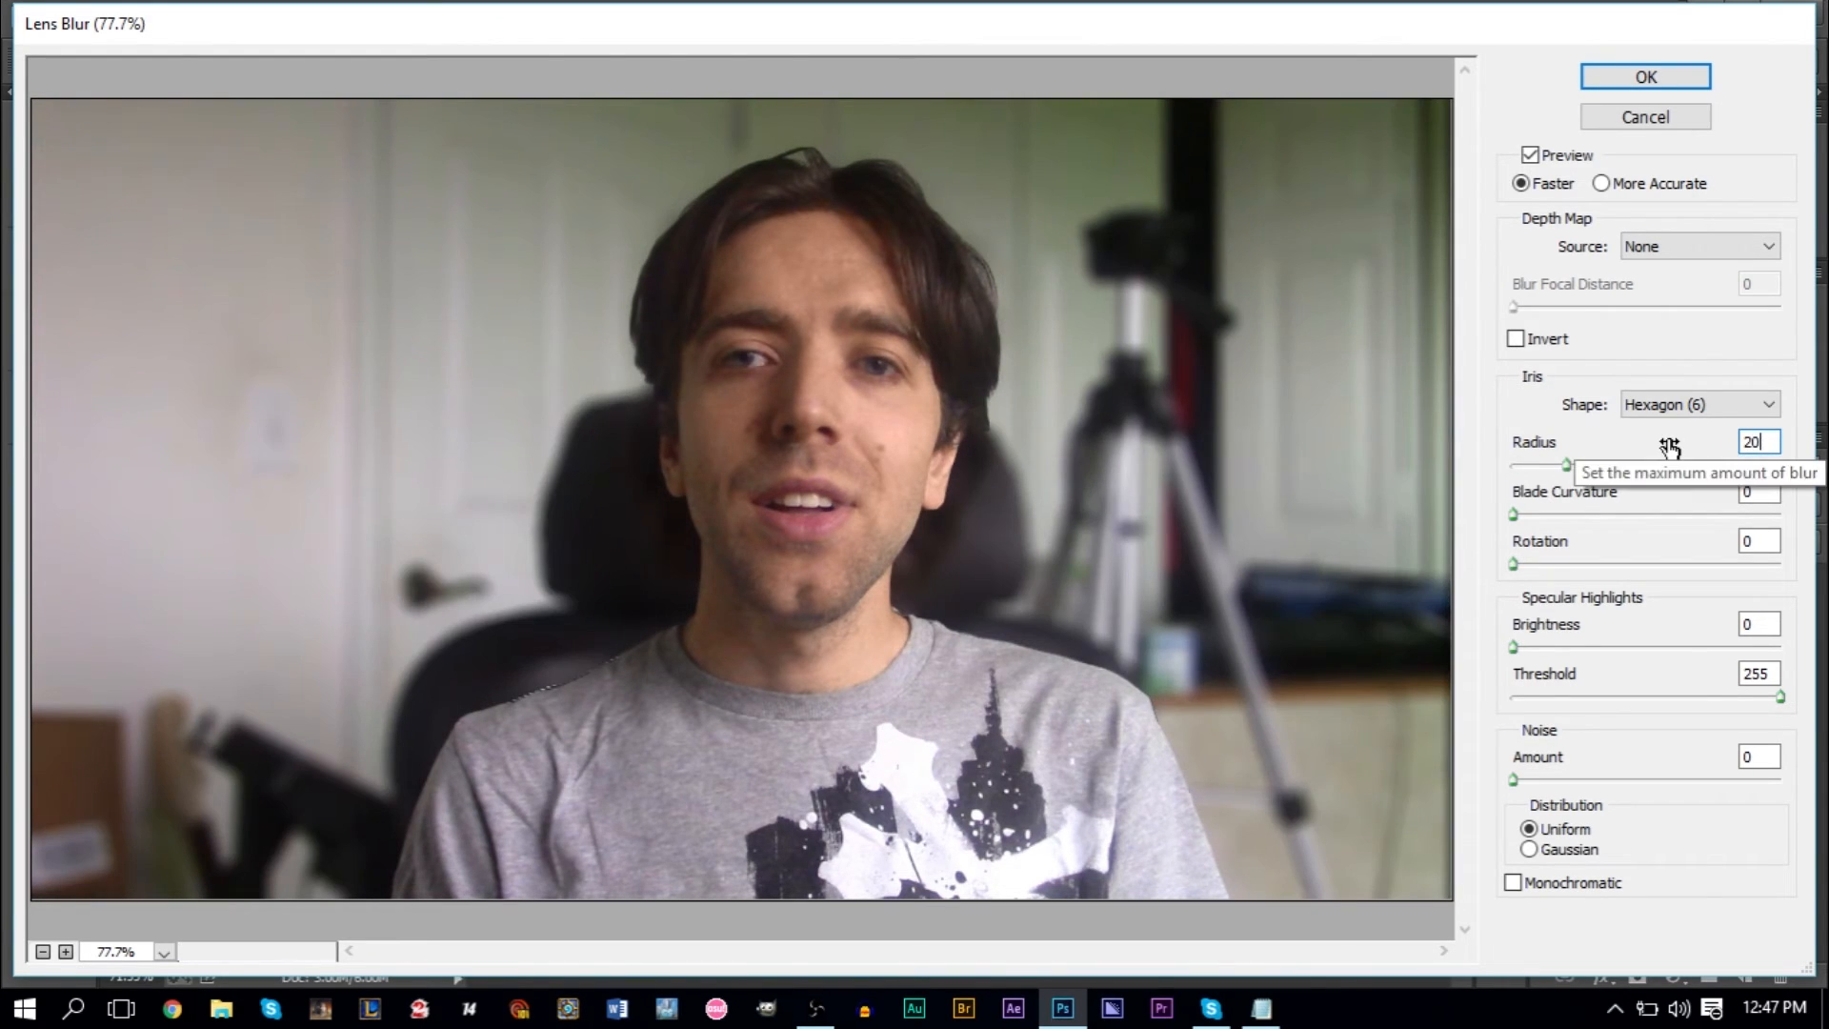
click(1663, 79)
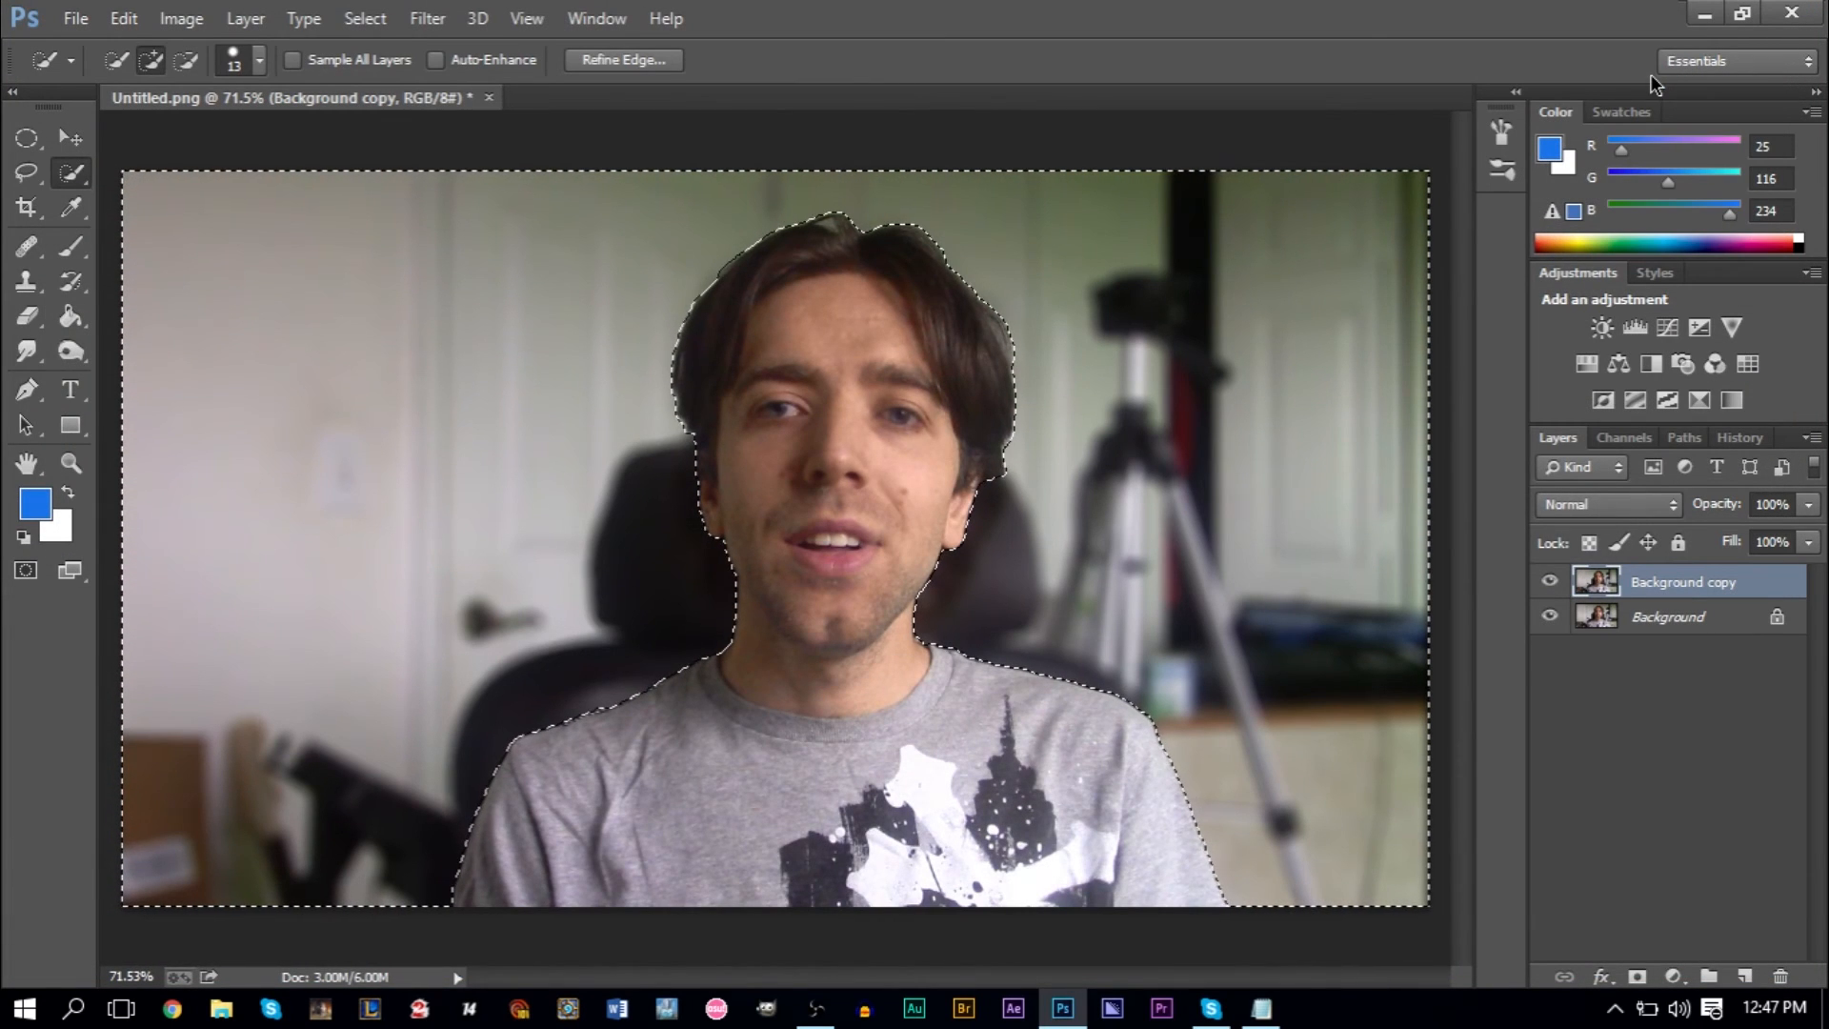
- Deselect the background and toggle the Background copy layer's visibility to compare the photo with and without the blur
click(365, 18)
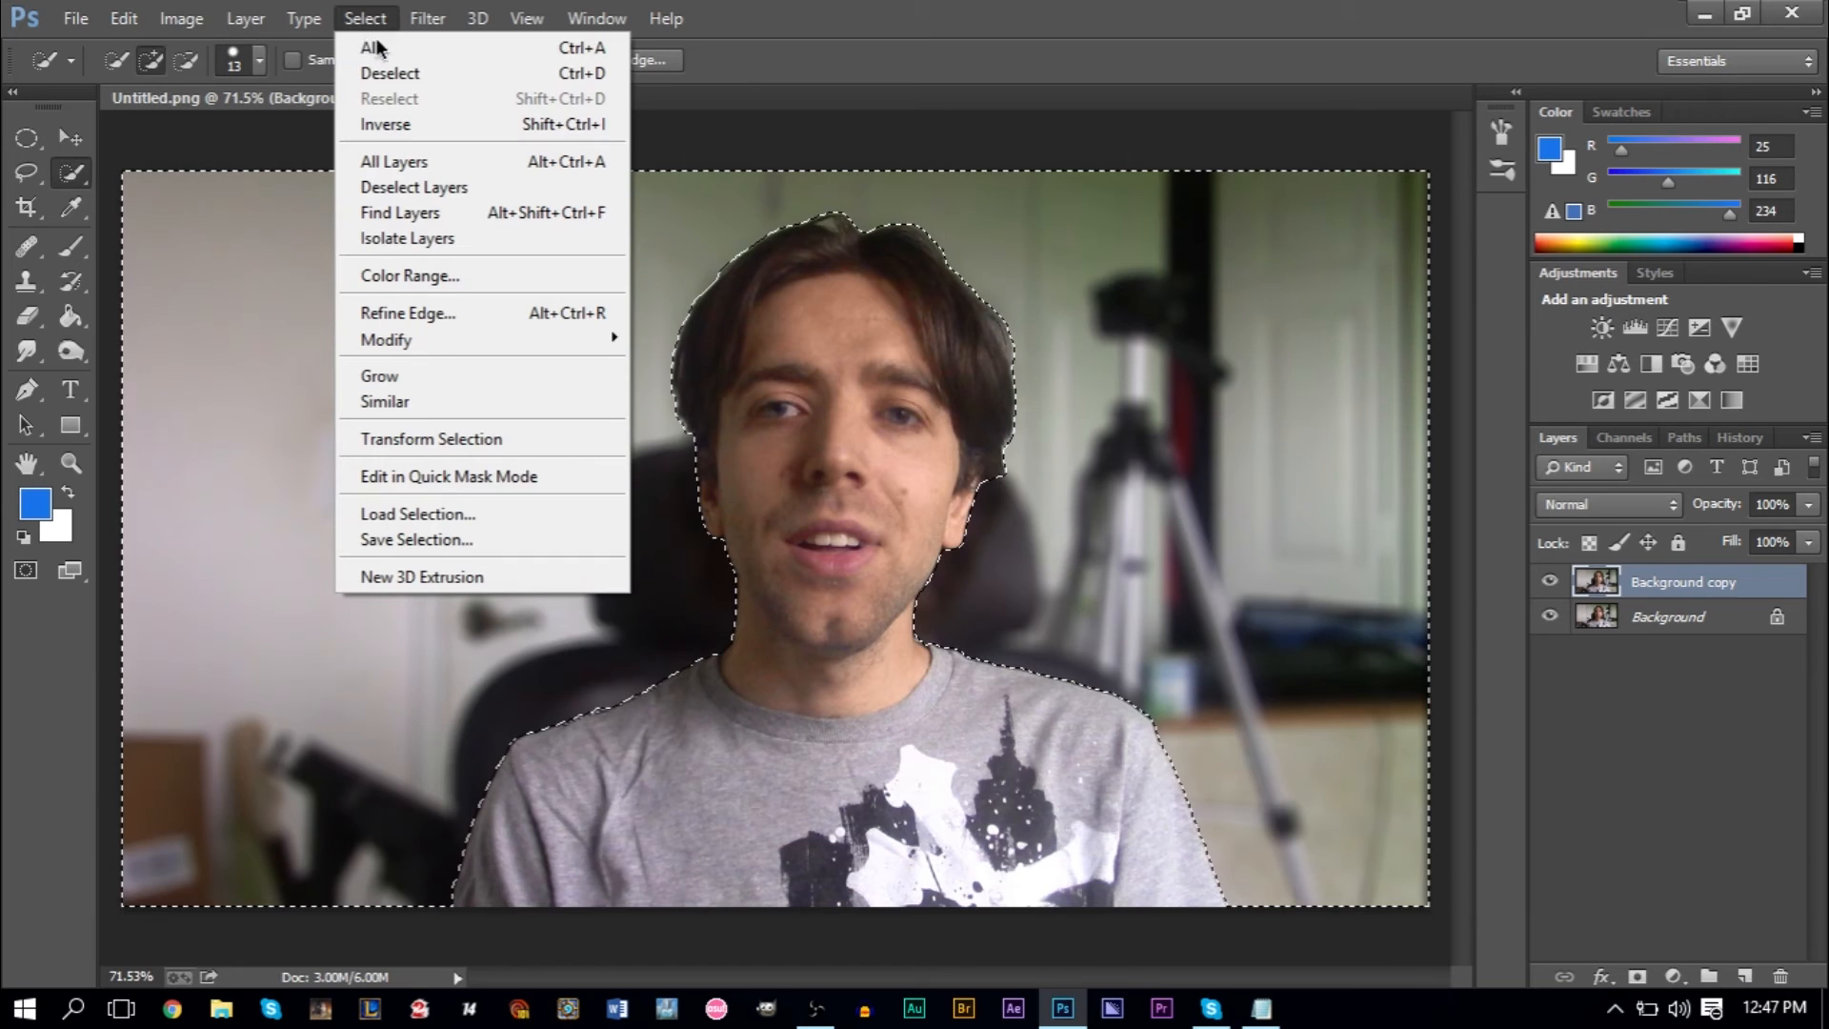
click(423, 74)
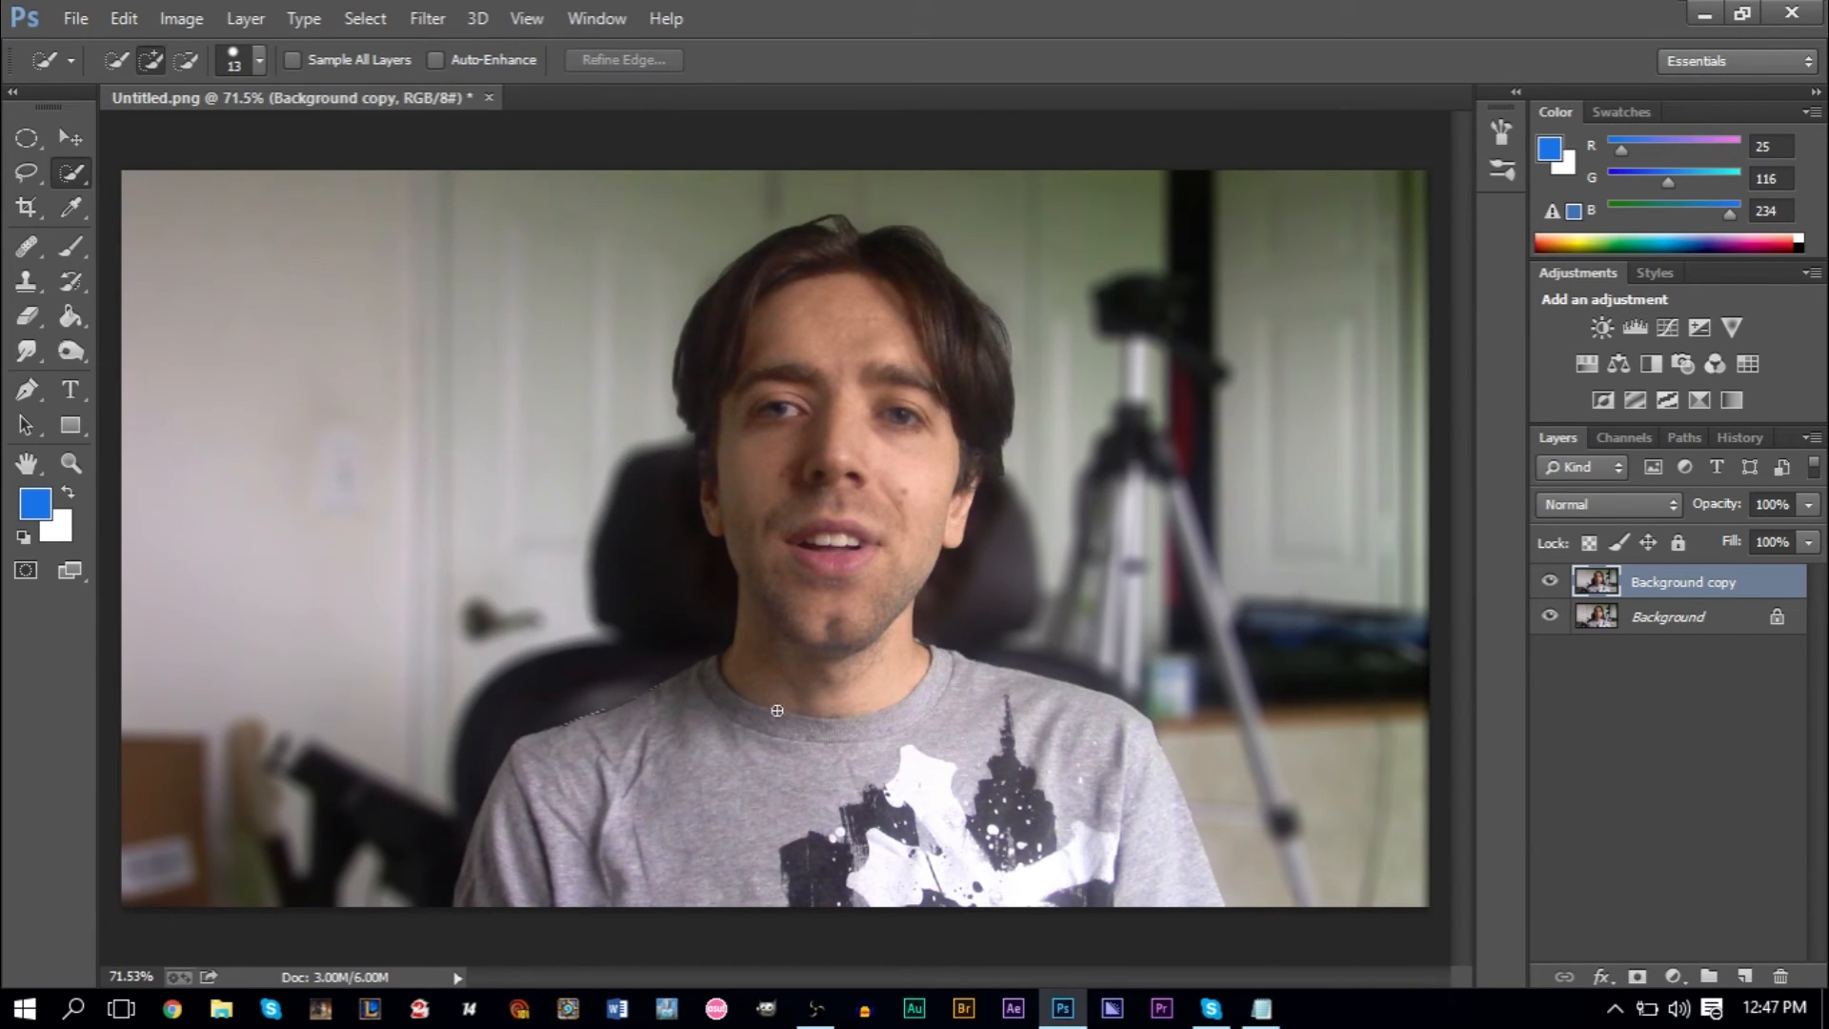
click(1550, 583)
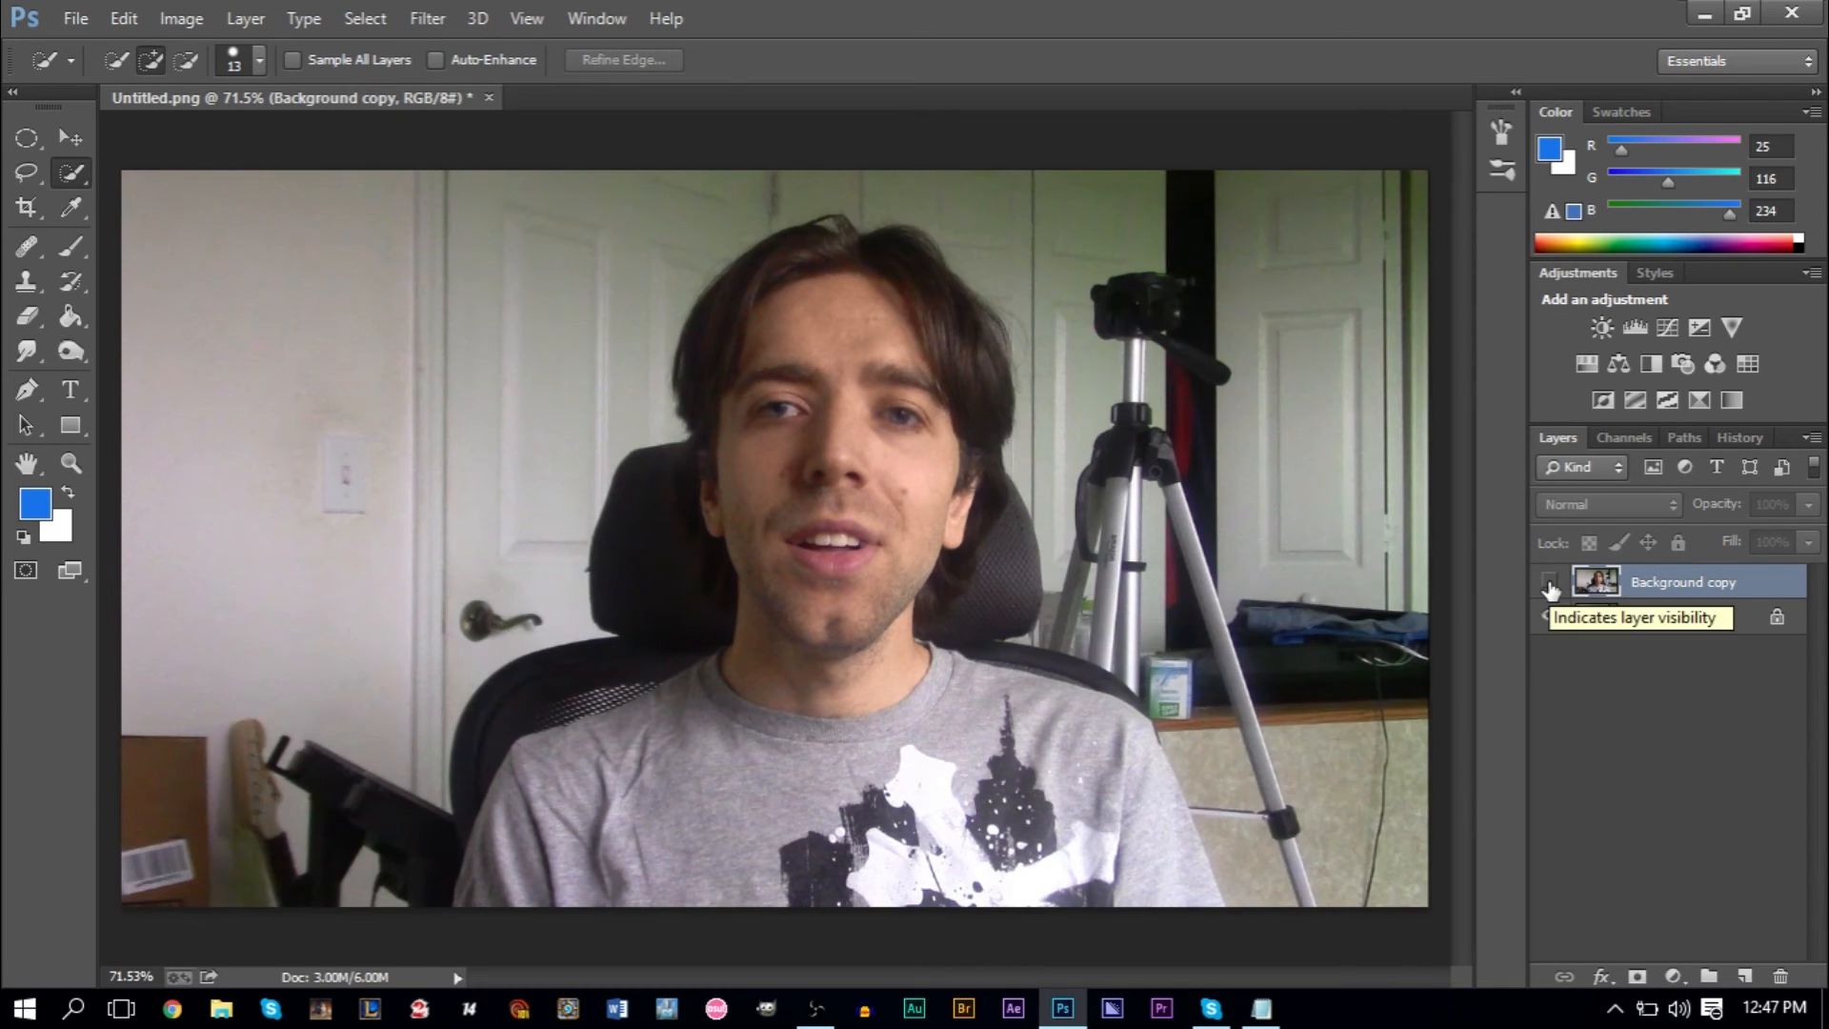
click(1550, 583)
click(1550, 583)
click(1550, 583)
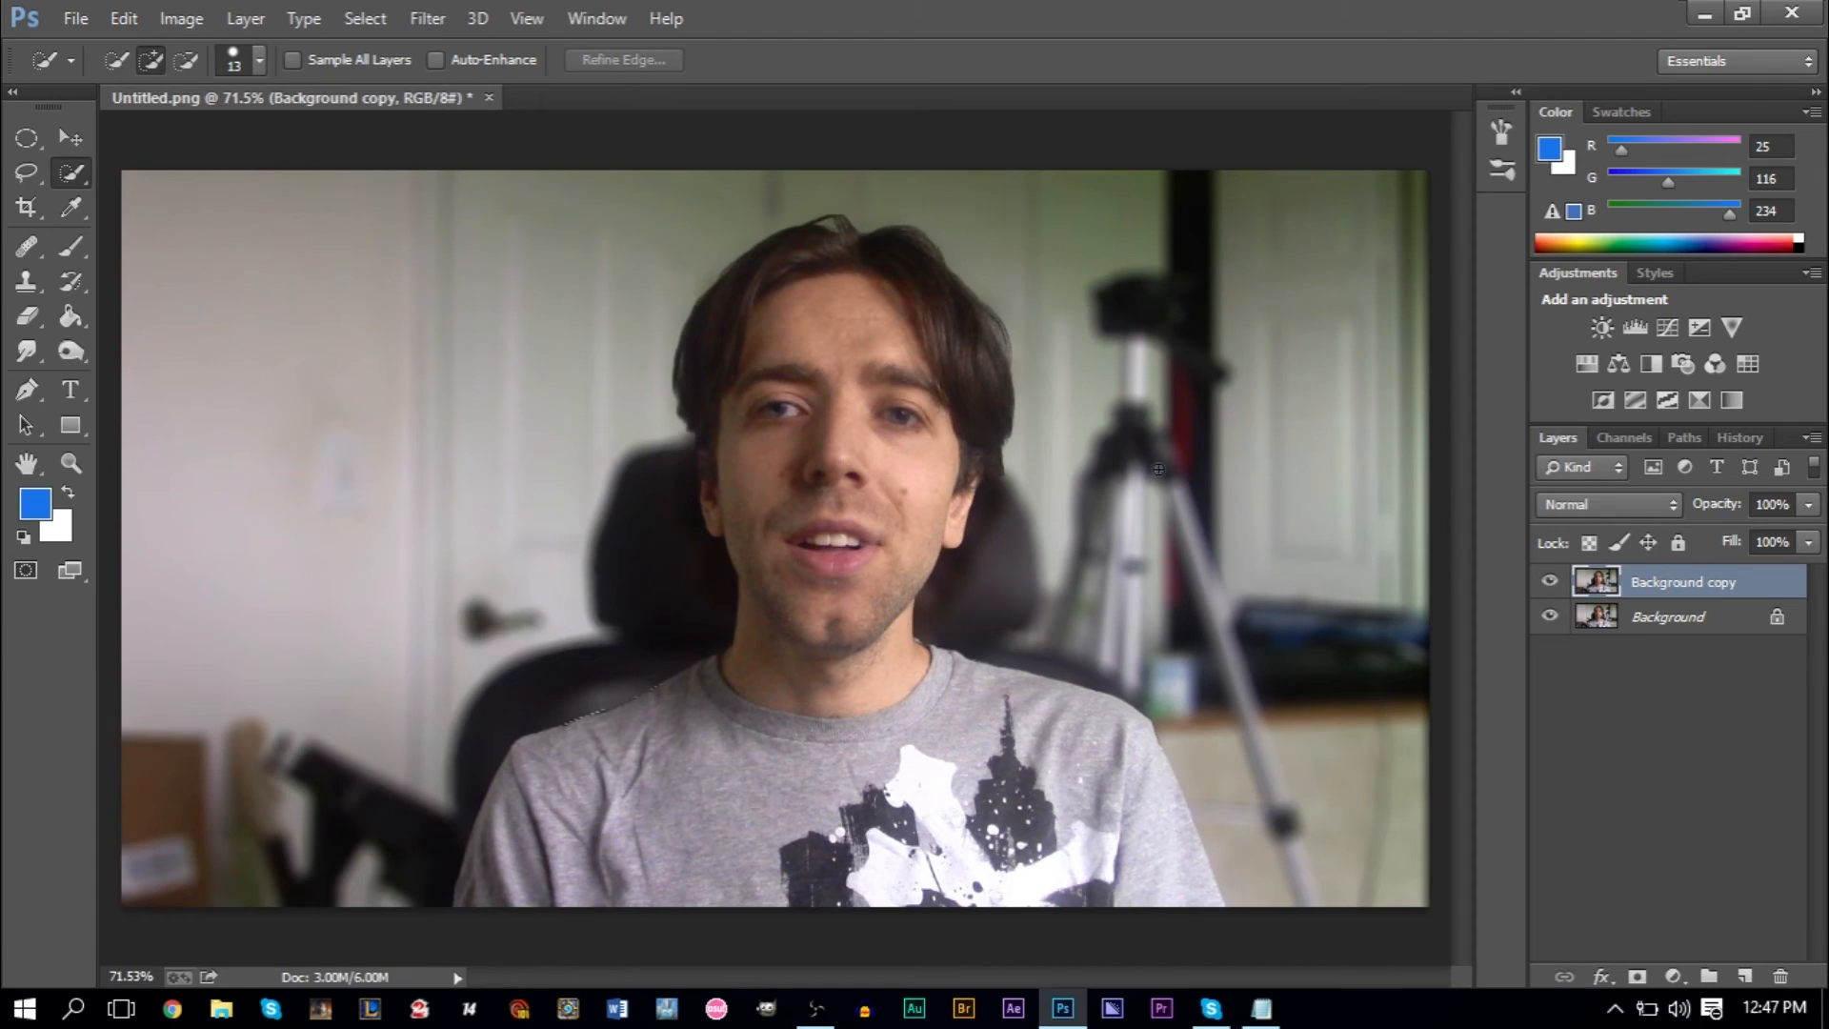